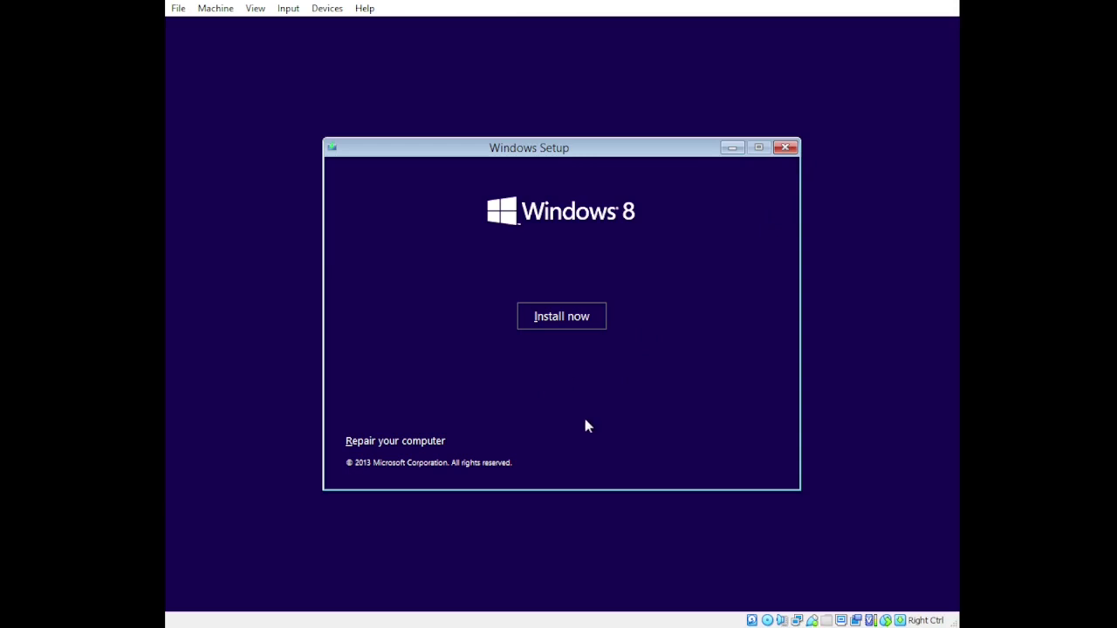
Step: Start Windows Setup, then enter the 25-character product key and submit it for checking
{"action": "left_click", "coordinate": [576, 323]}
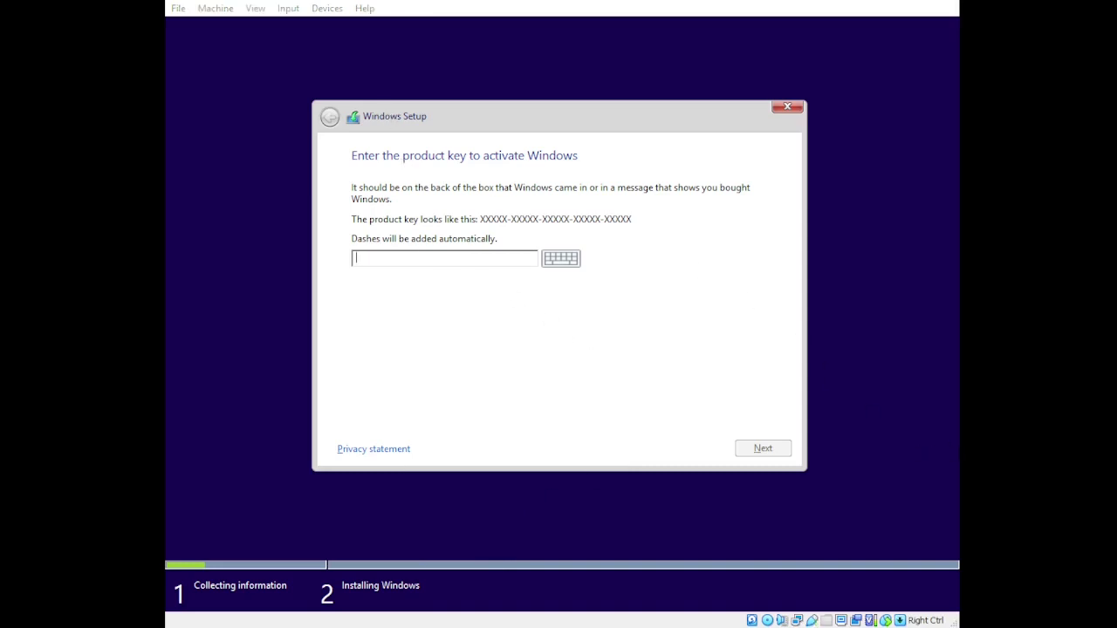
{"action": "left_click", "coordinate": [417, 256]}
{"action": "left_click", "coordinate": [483, 262]}
{"action": "type", "text": "X"}
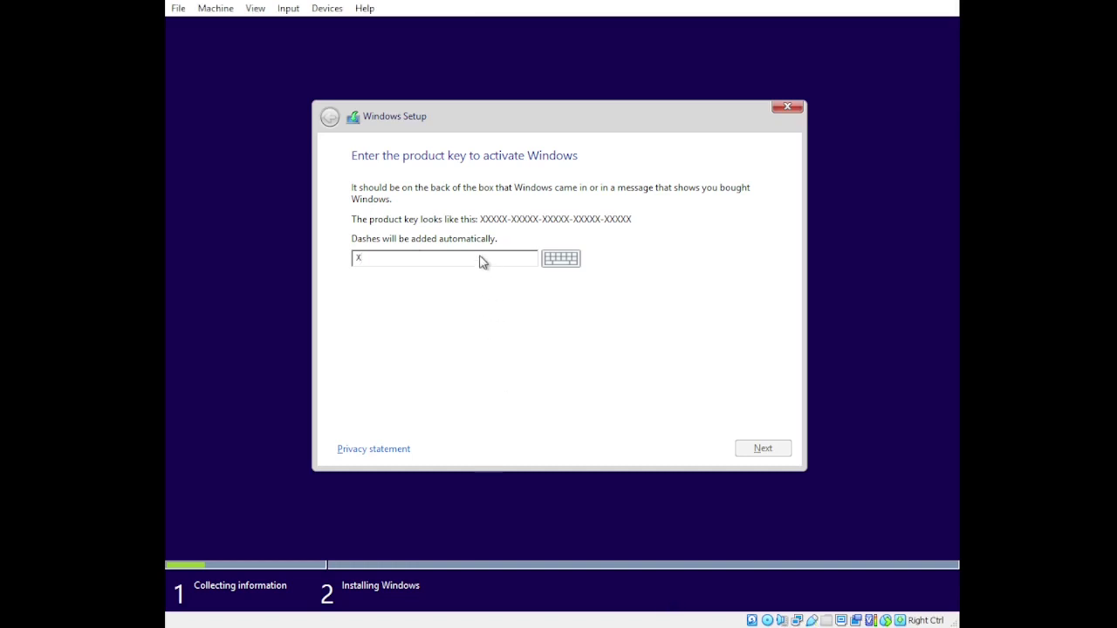
{"action": "type", "text": "HQ8N-C3MCJ-RQXB6-WCHYG-C9W"}
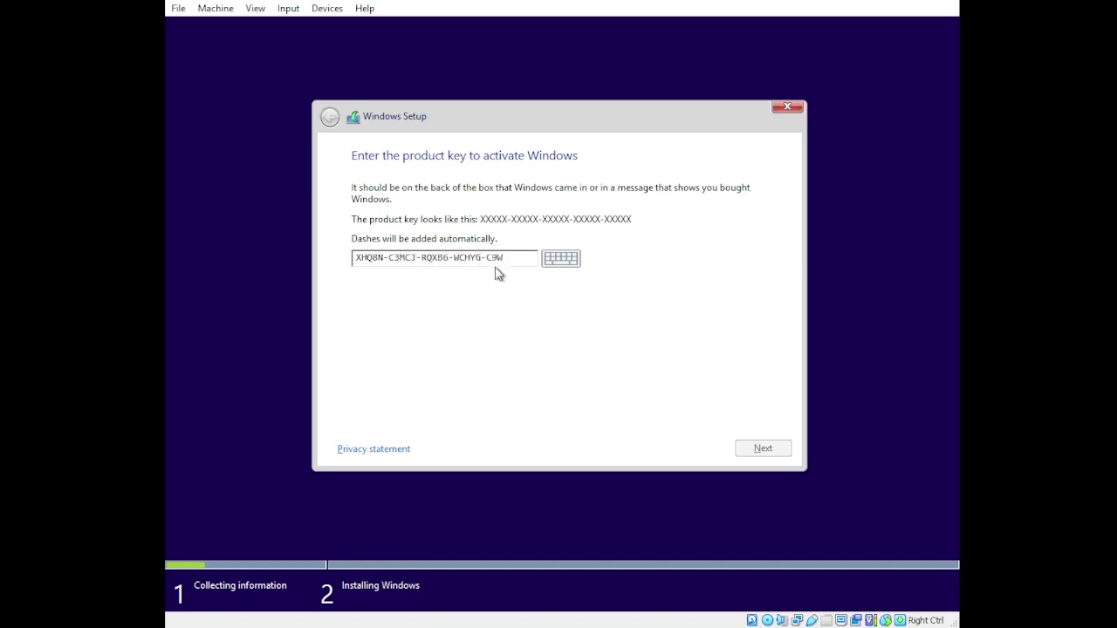
{"action": "type", "text": "KB"}
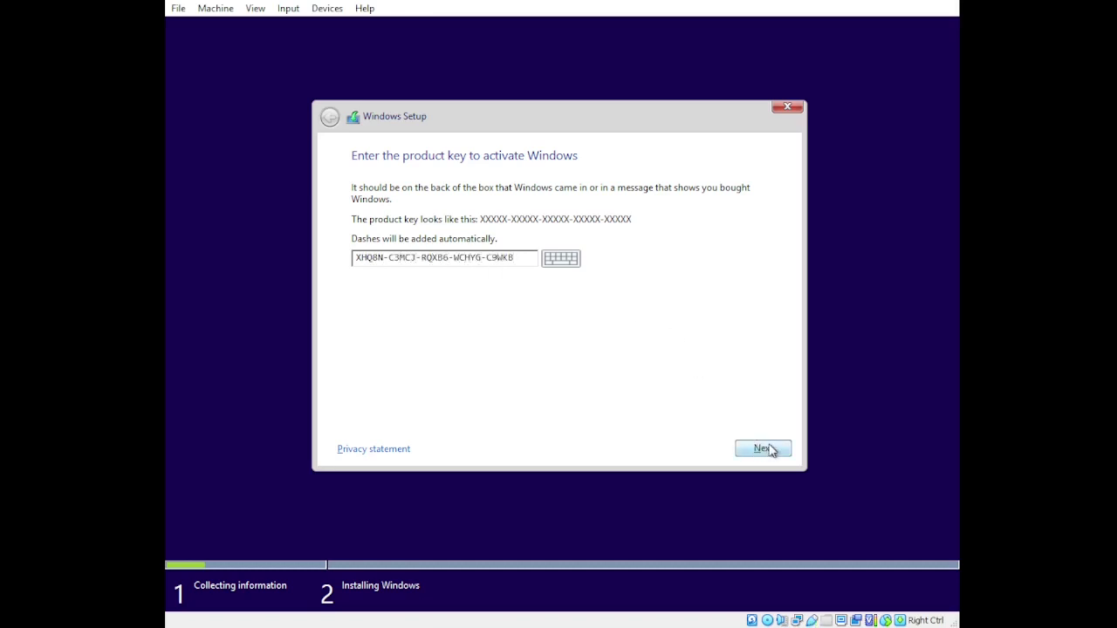
{"action": "left_click", "coordinate": [771, 449]}
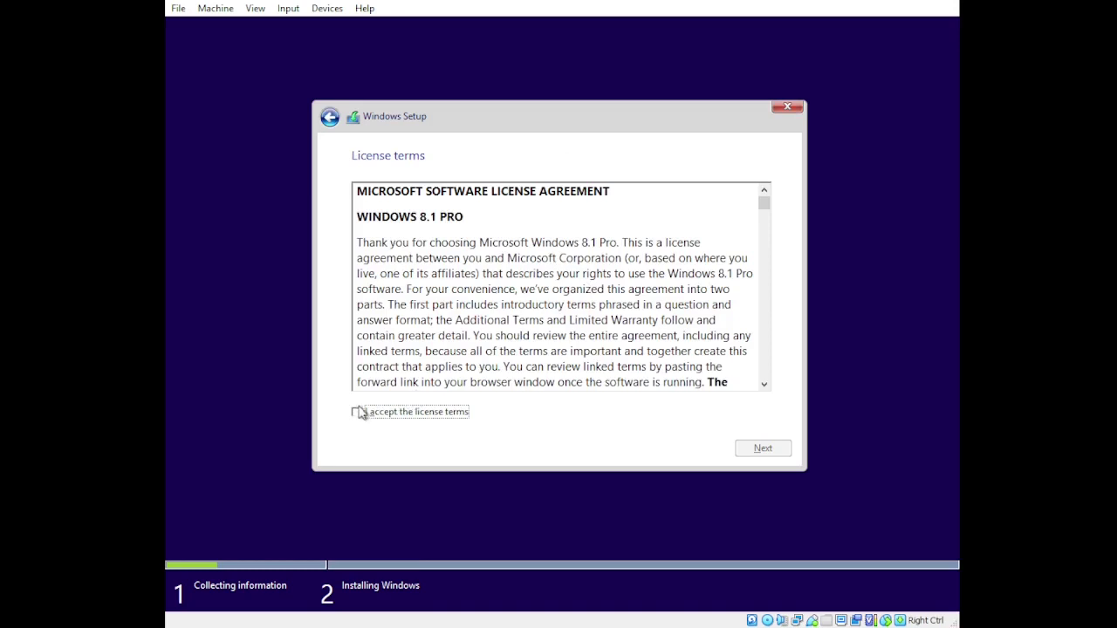
Step: Accept the Windows 8.1 Pro license terms, scrolling through the whole agreement
{"action": "left_click", "coordinate": [357, 412]}
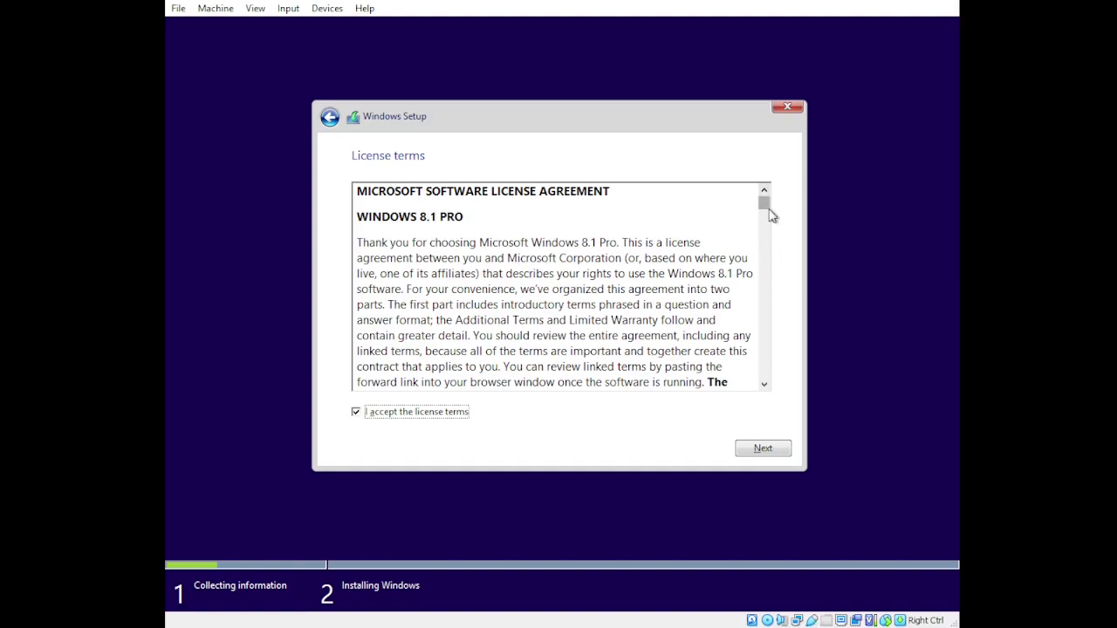
{"action": "left_click_drag", "start_coordinate": [767, 204], "coordinate": [771, 404]}
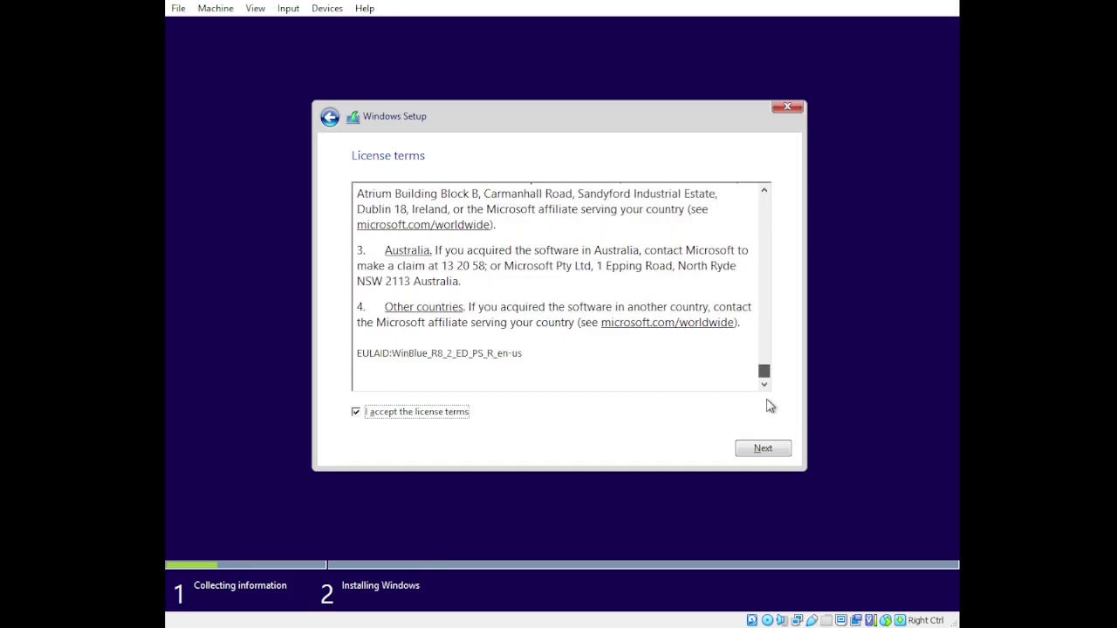
{"action": "left_click", "coordinate": [771, 449]}
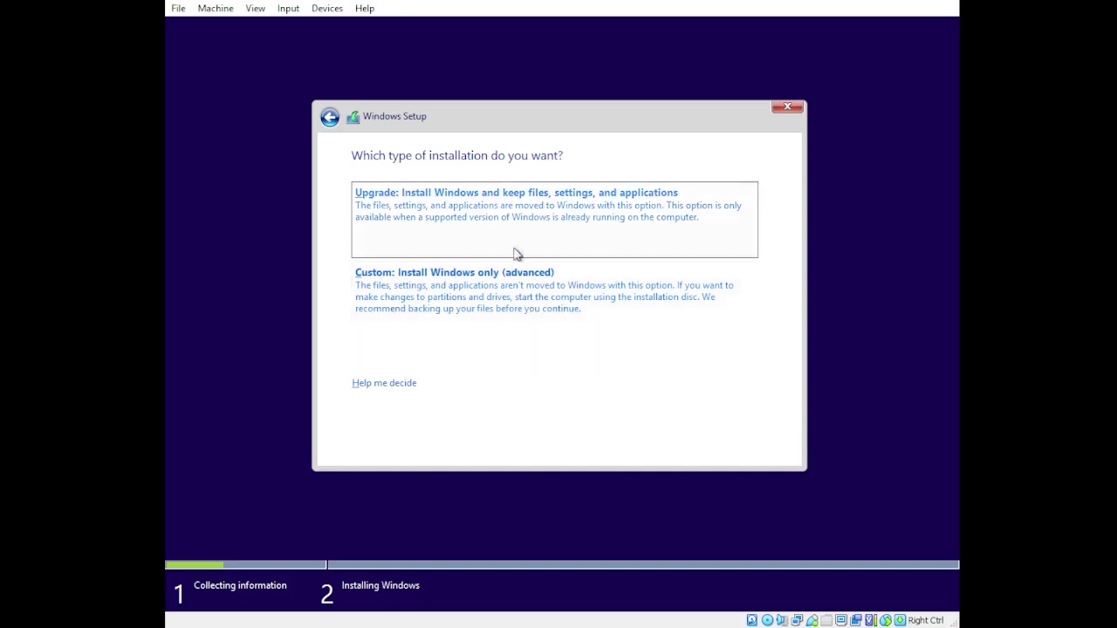
Step: Choose a Custom (advanced) install on Drive 0 Partition 2 and begin copying Windows files
{"action": "left_click", "coordinate": [471, 315]}
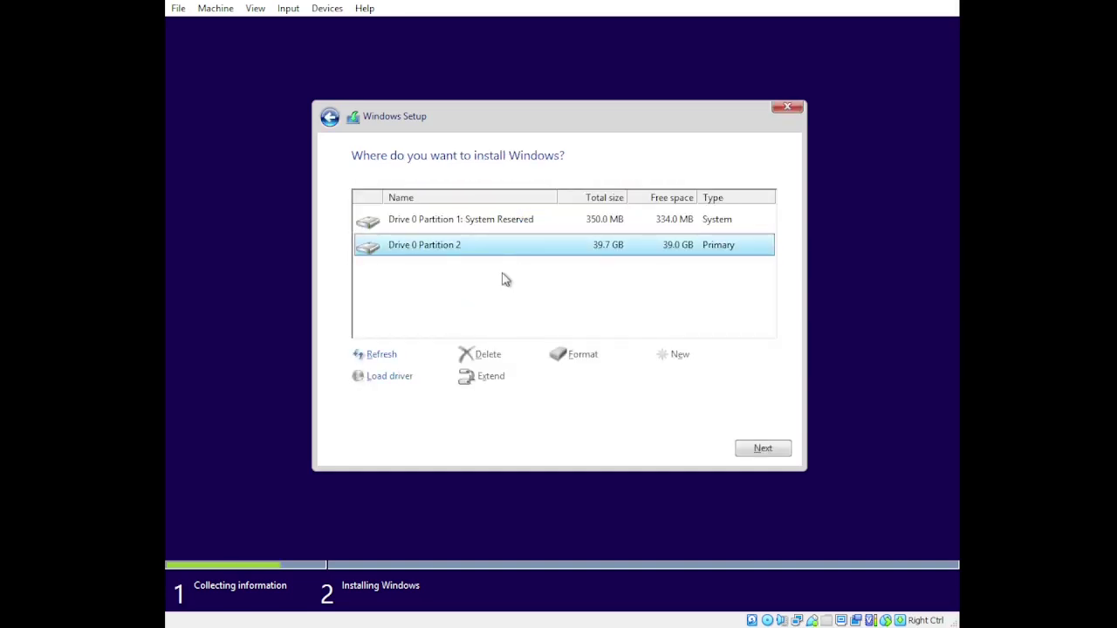
{"action": "key", "text": "alt"}
{"action": "left_click", "coordinate": [467, 229]}
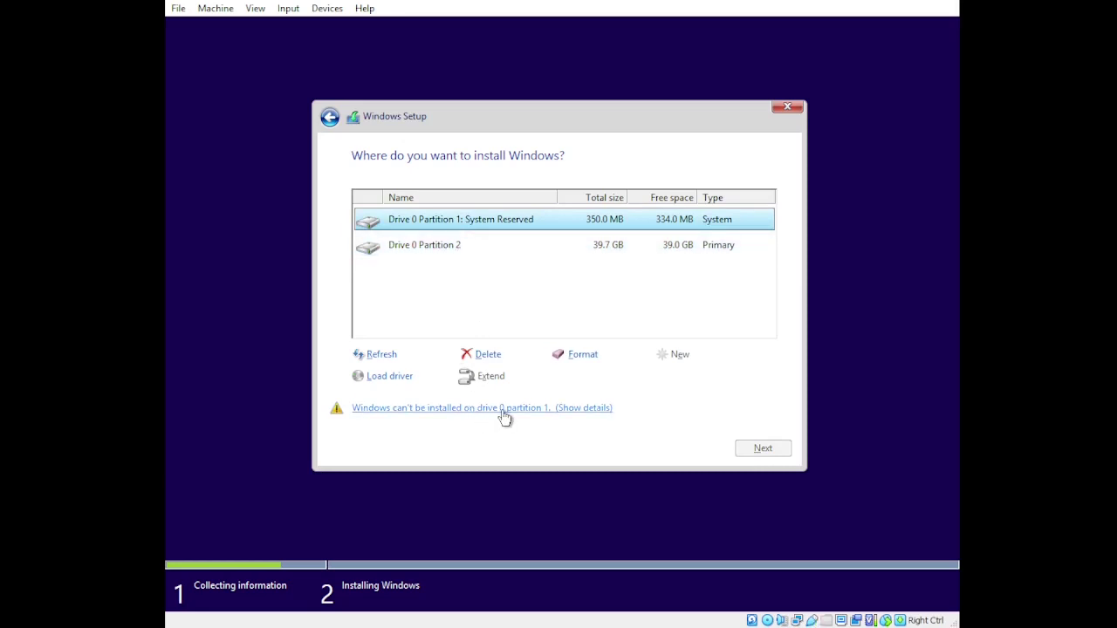
{"action": "left_click", "coordinate": [439, 253]}
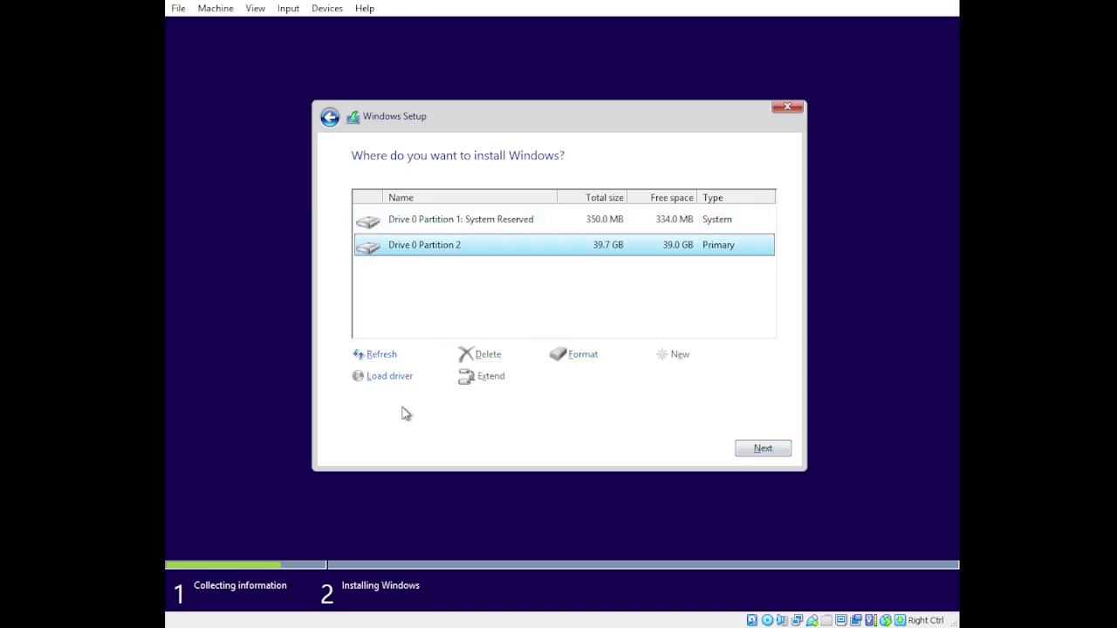
{"action": "left_click", "coordinate": [777, 452]}
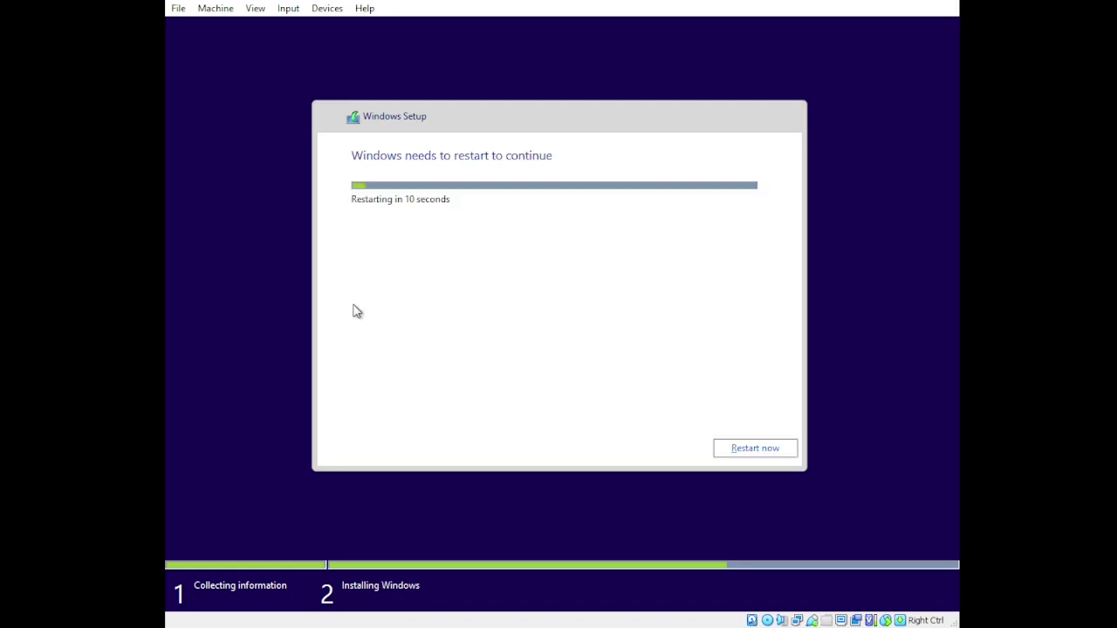
Step: Restart the virtual machine immediately once the Windows files finish installing
{"action": "left_click", "coordinate": [750, 454]}
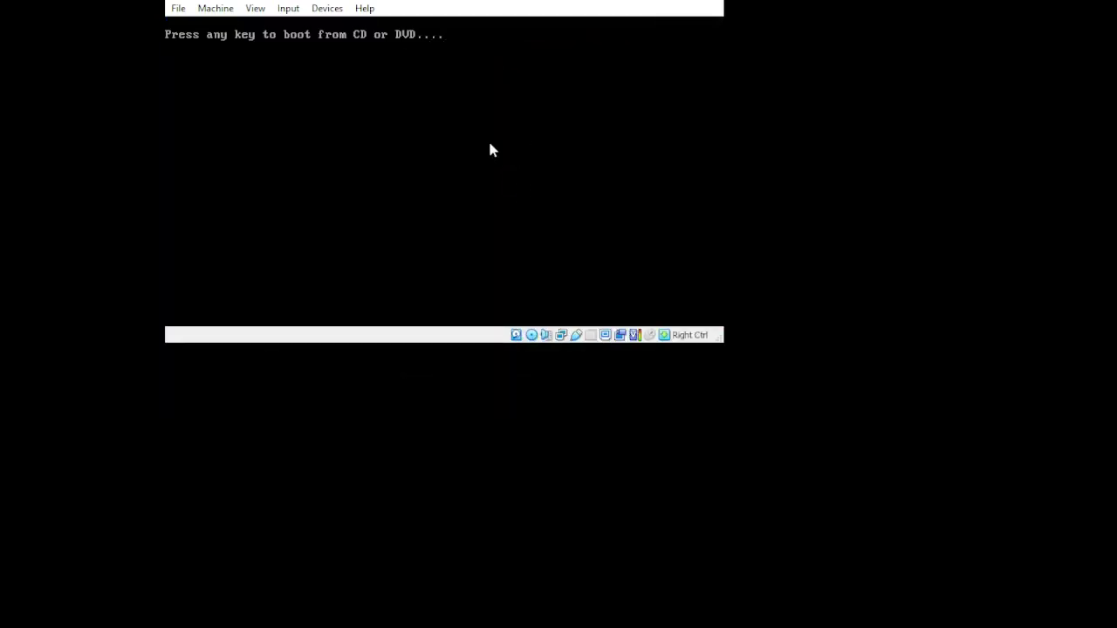
Step: Get past the boot-from-CD/DVD prompt so Windows boots from the installed disk
{"action": "key", "text": "Return"}
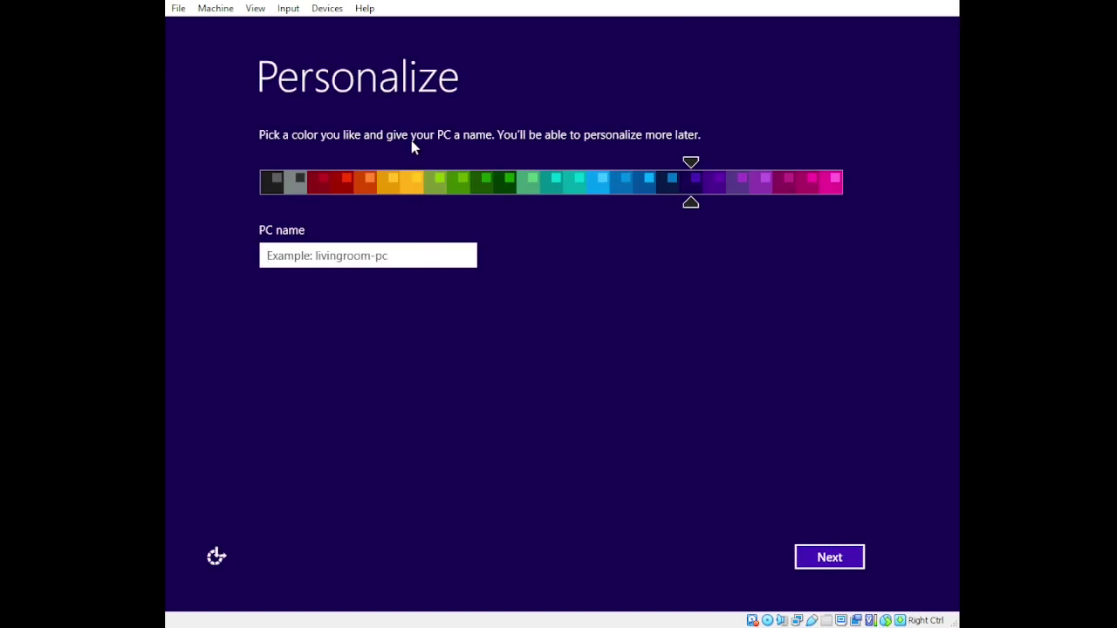
Step: Keep the purple colour and name the PC PancakeMaker after PancakeMaker9000 is rejected
{"action": "left_click", "coordinate": [690, 188]}
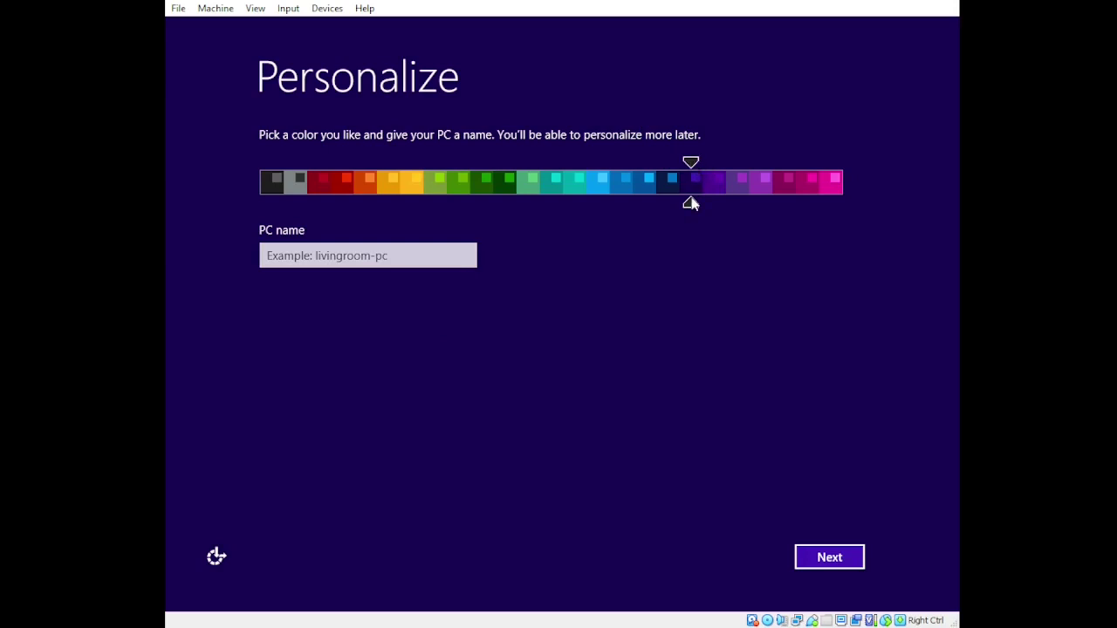
{"action": "left_click", "coordinate": [390, 254]}
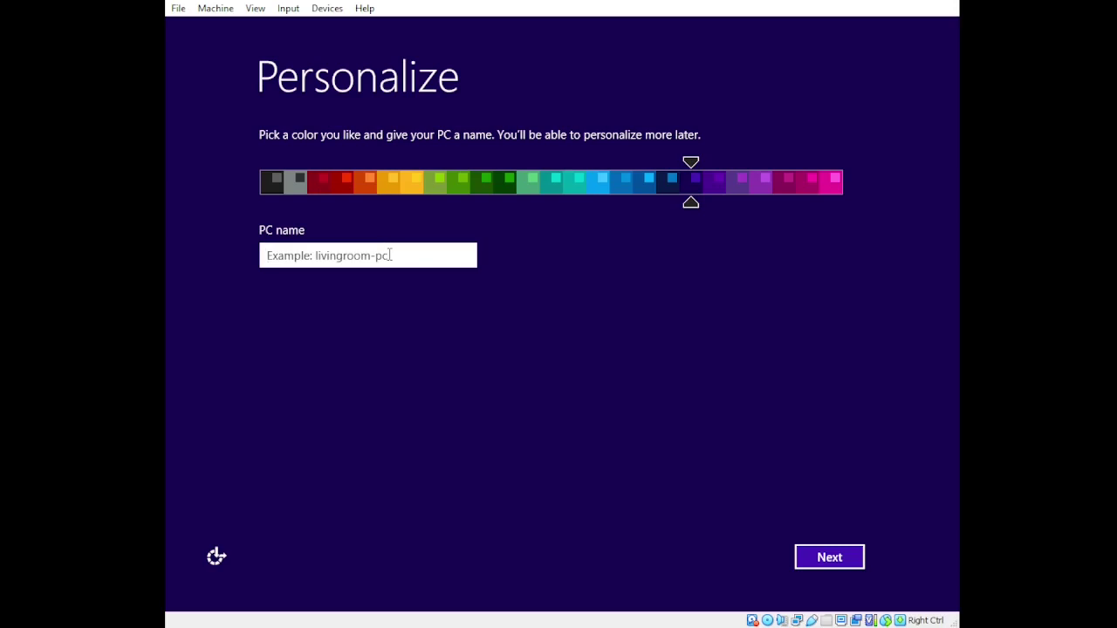
{"action": "type", "text": "Panka"}
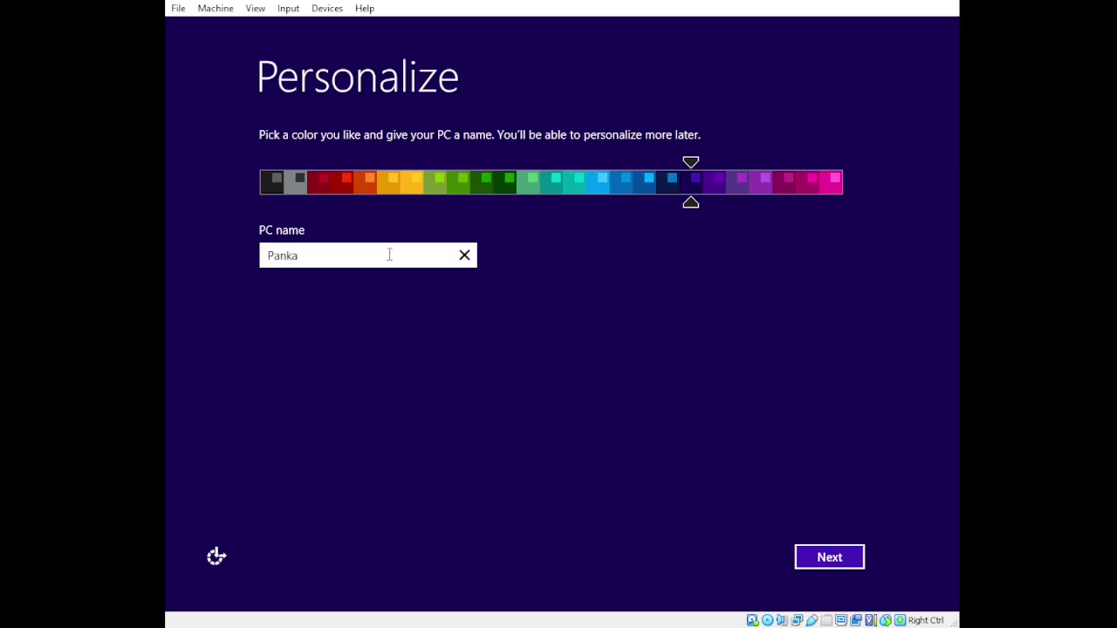
{"action": "key", "text": "BackSpace"}
{"action": "key", "text": "BackSpace"}
{"action": "type", "text": "cakeMaker"}
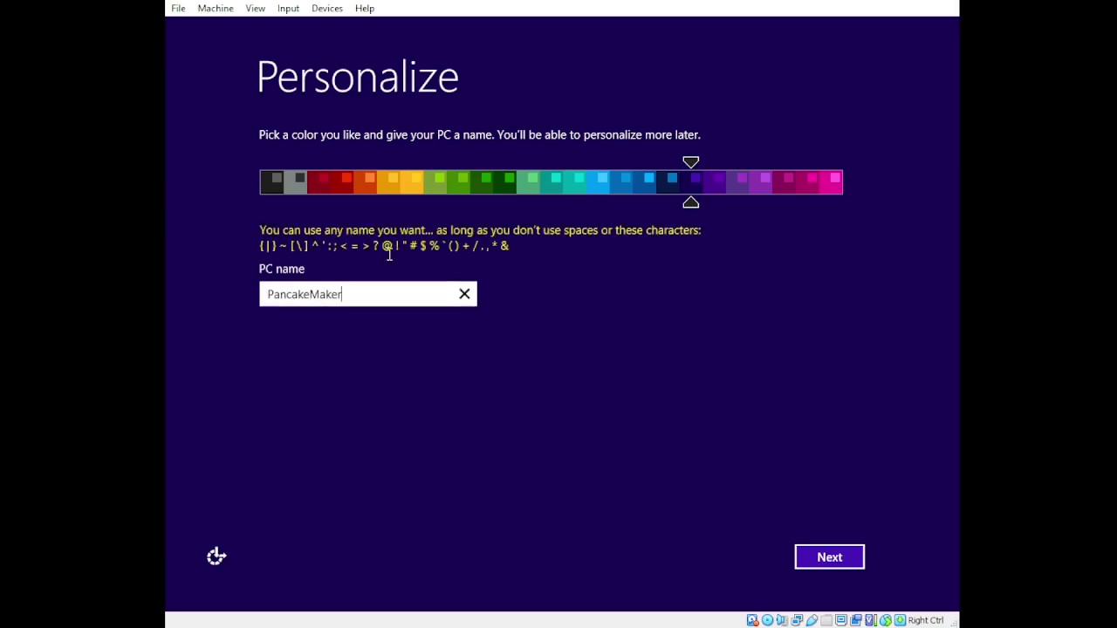
{"action": "type", "text": "9000"}
{"action": "left_click", "coordinate": [844, 561]}
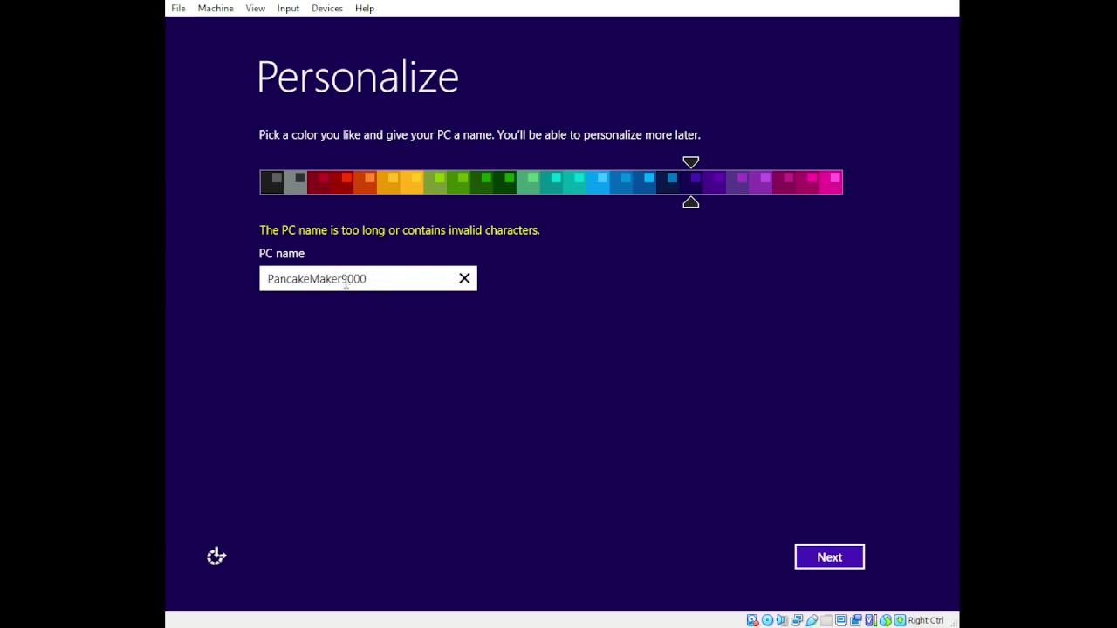
{"action": "left_click", "coordinate": [395, 280]}
{"action": "key", "text": "BackSpace"}
{"action": "key", "text": "BackSpace"}
{"action": "key", "text": "BackSpace"}
{"action": "key", "text": "BackSpace"}
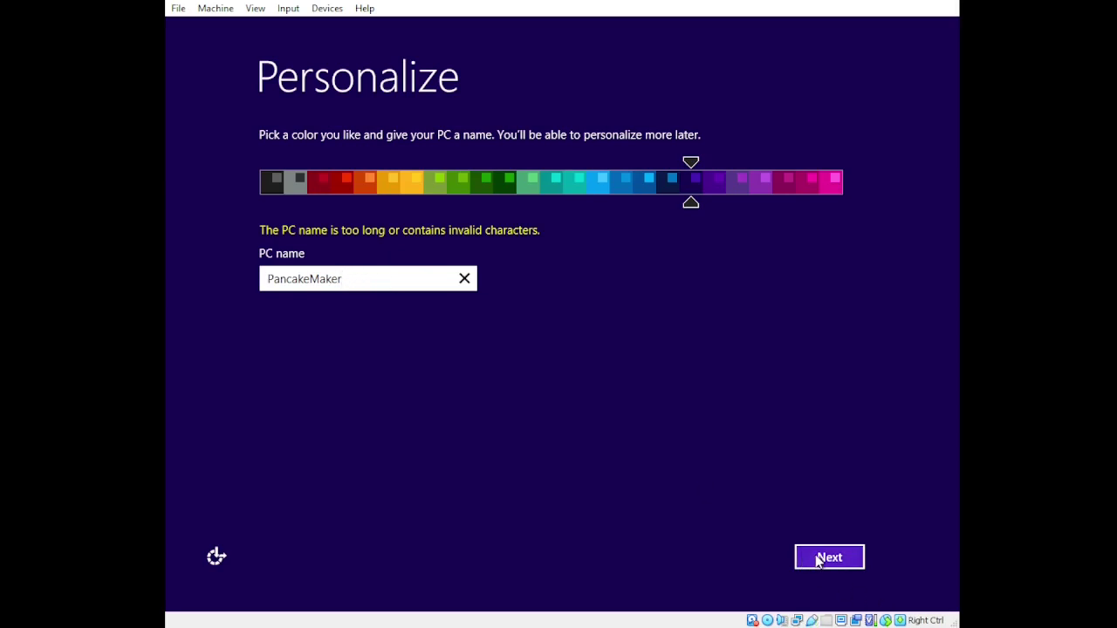
Step: Accept the PancakeMaker PC name and choose the express settings
{"action": "left_click", "coordinate": [818, 561]}
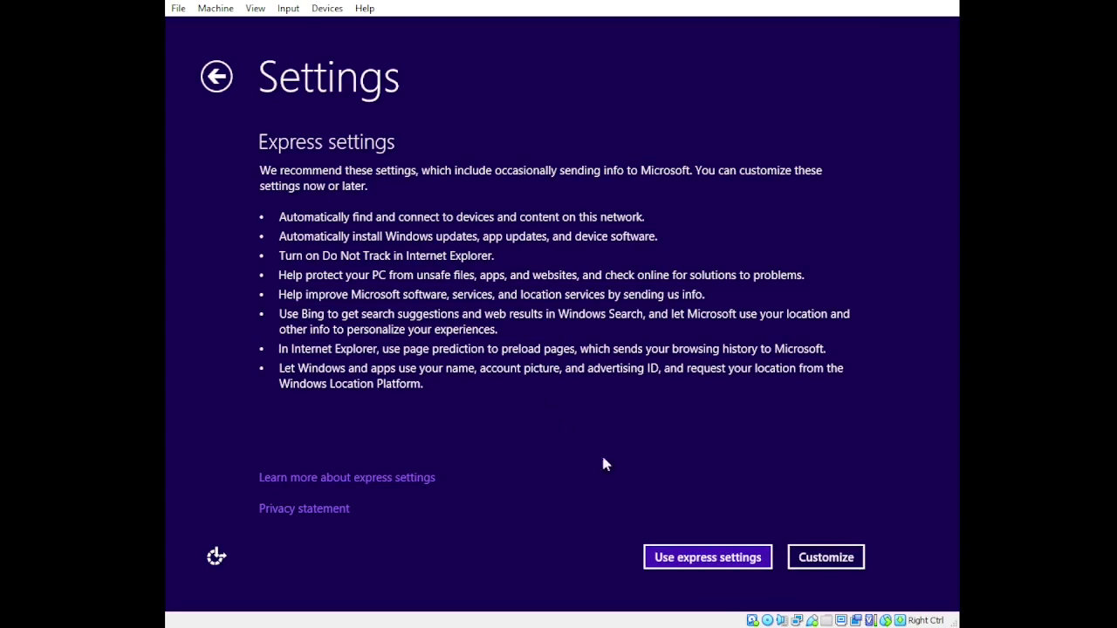
{"action": "left_click", "coordinate": [704, 558]}
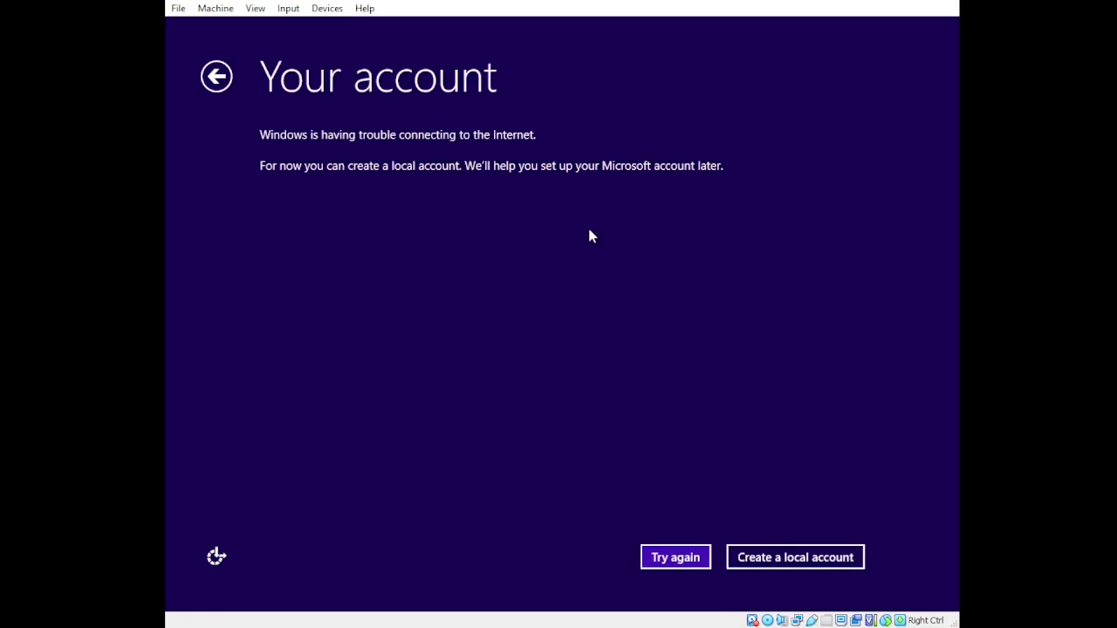
Step: Retry the Internet connection, then switch to creating a local account
{"action": "left_click", "coordinate": [682, 562]}
{"action": "left_click", "coordinate": [787, 561]}
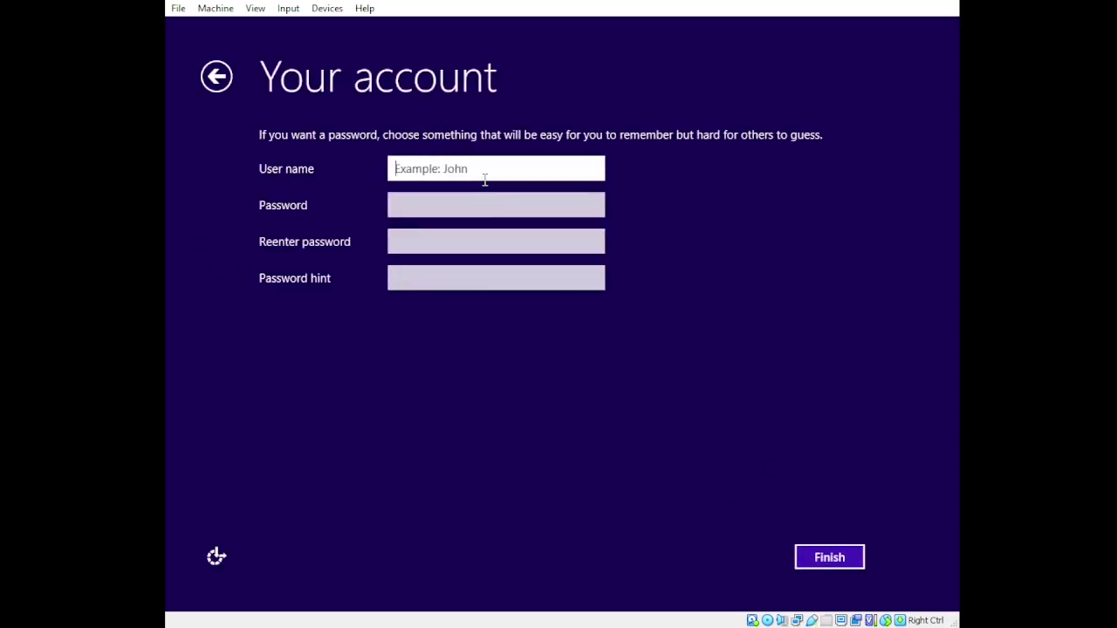
Step: Enter the account's user name and password, retyping the mistyped password confirmation
{"action": "type", "text": "Hayden"}
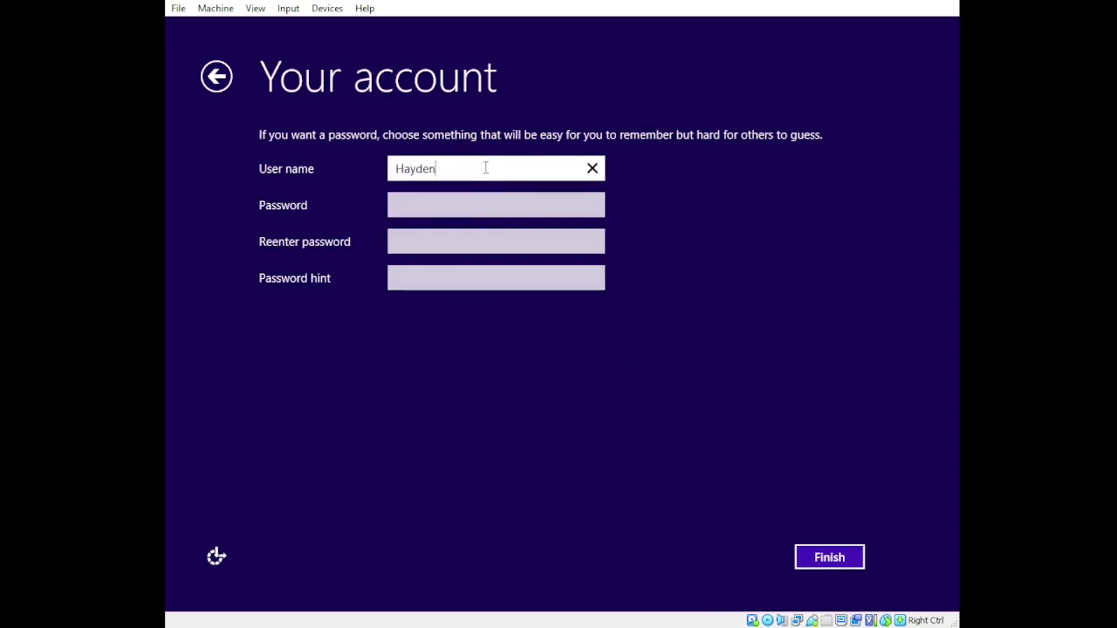
{"action": "left_click", "coordinate": [490, 209]}
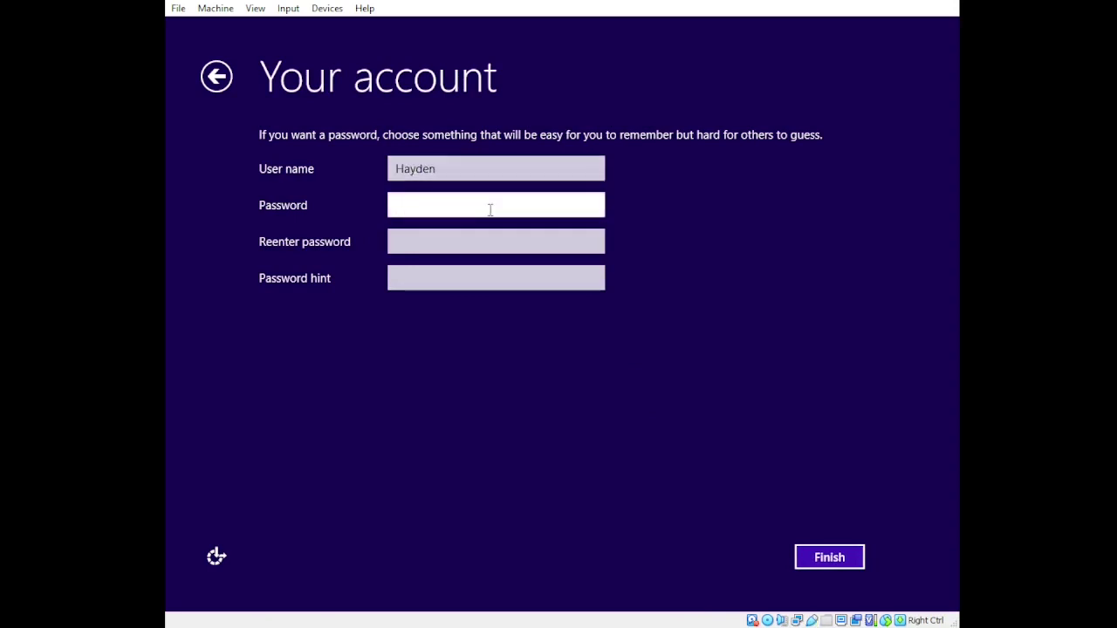
{"action": "type", "text": "•••••••"}
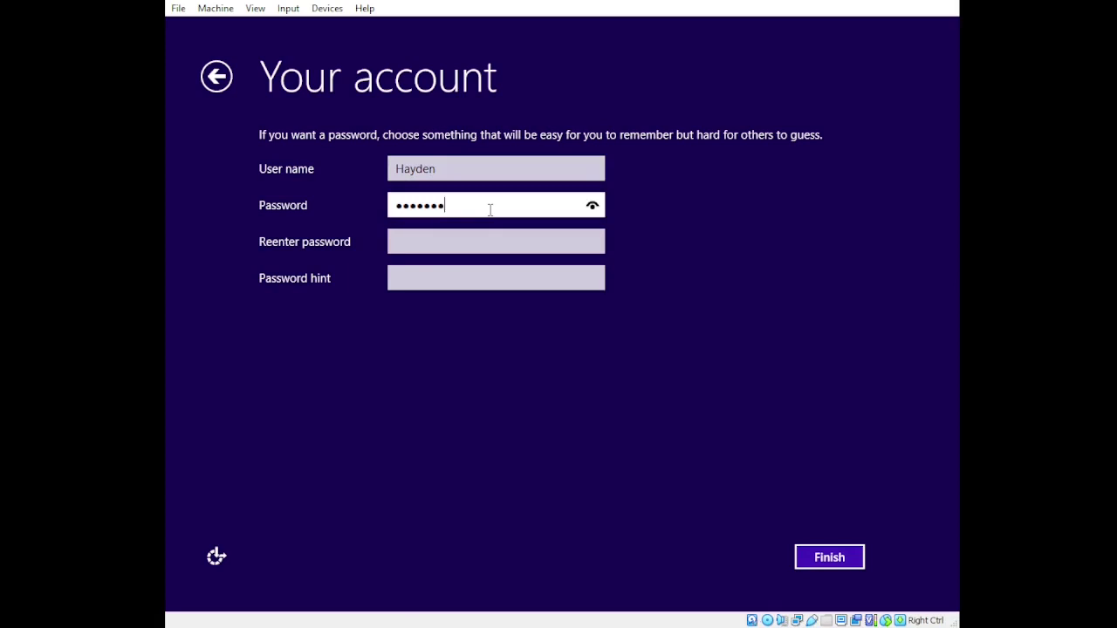
{"action": "type", "text": "•••"}
{"action": "left_click", "coordinate": [479, 235]}
{"action": "type", "text": "•••••••"}
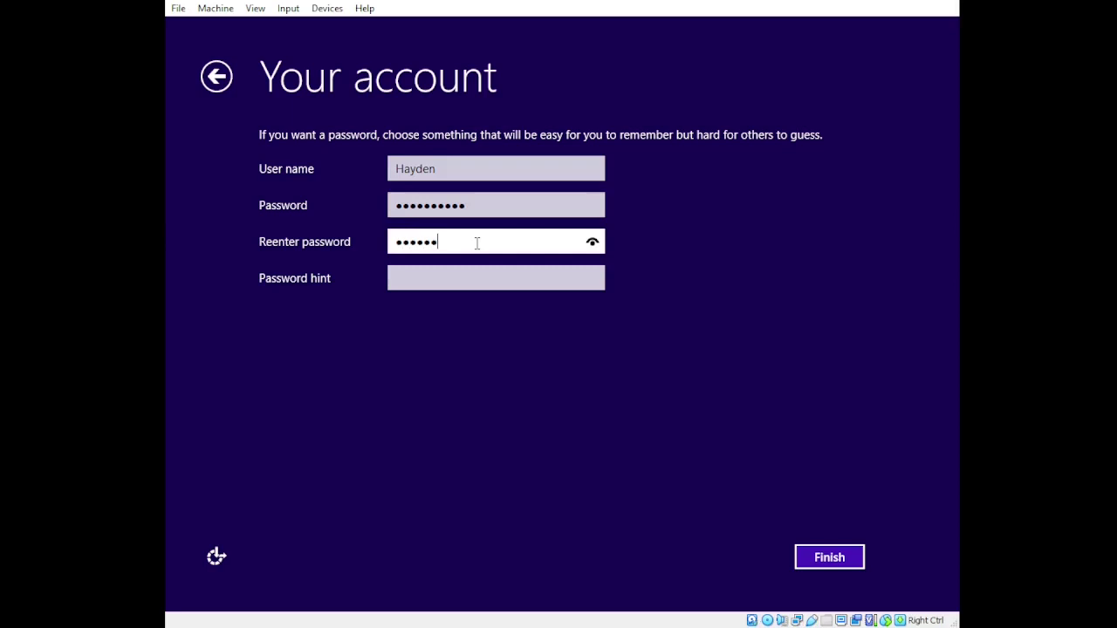
{"action": "key", "text": "ctrl+a"}
{"action": "key", "text": "BackSpace"}
{"action": "type", "text": "•••••••••••"}
Step: Add a password hint and finish creating the local account
{"action": "key", "text": "Tab"}
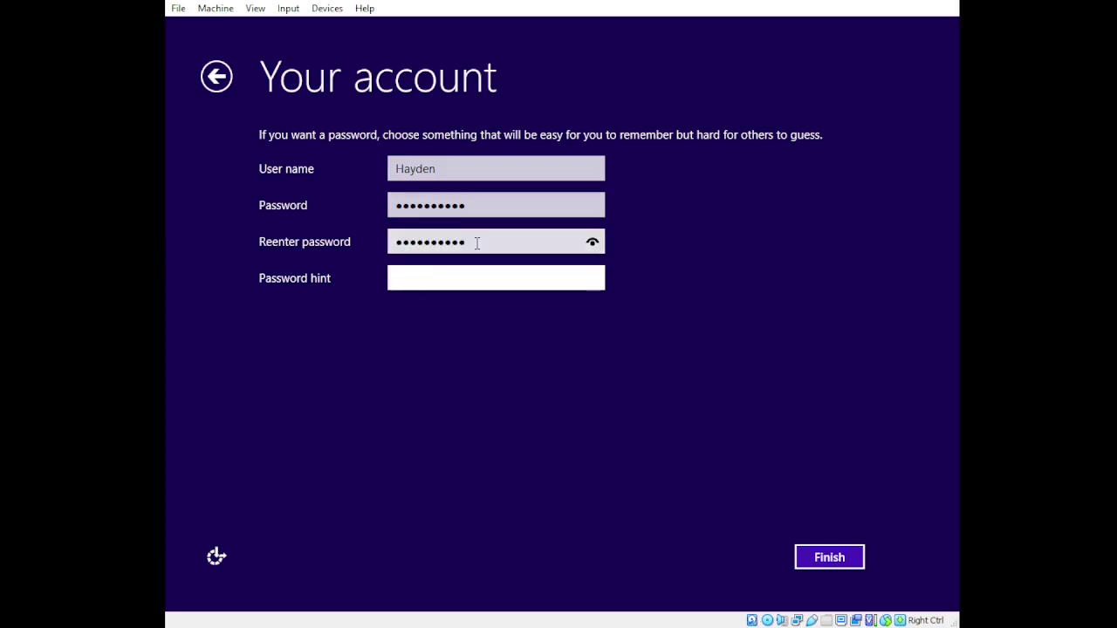
{"action": "type", "text": "fui"}
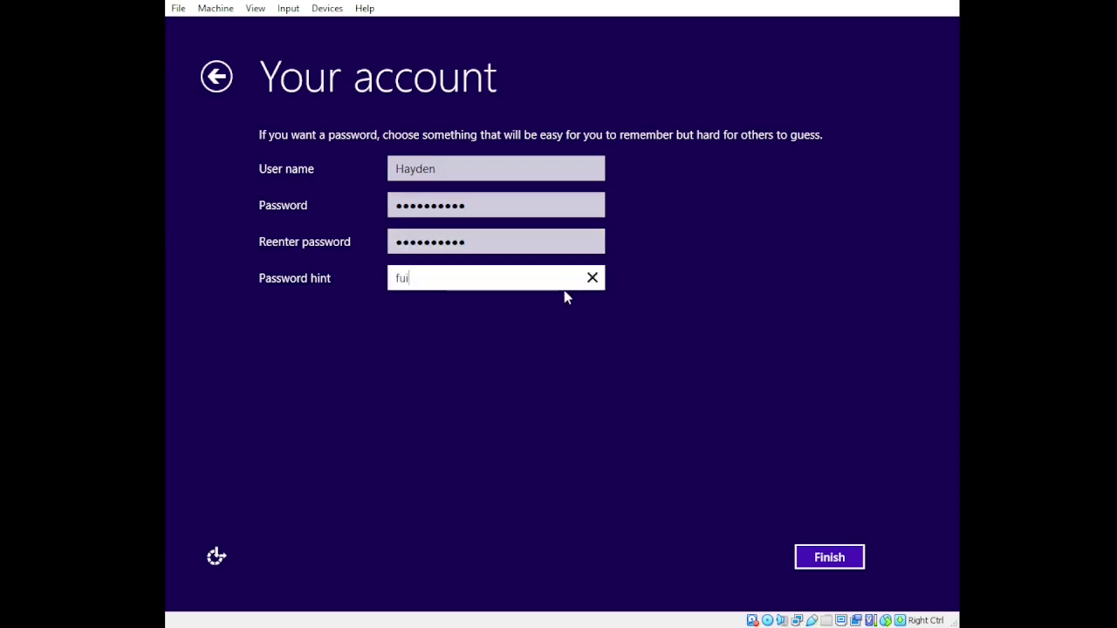
{"action": "key", "text": "BackSpace"}
{"action": "type", "text": "ck"}
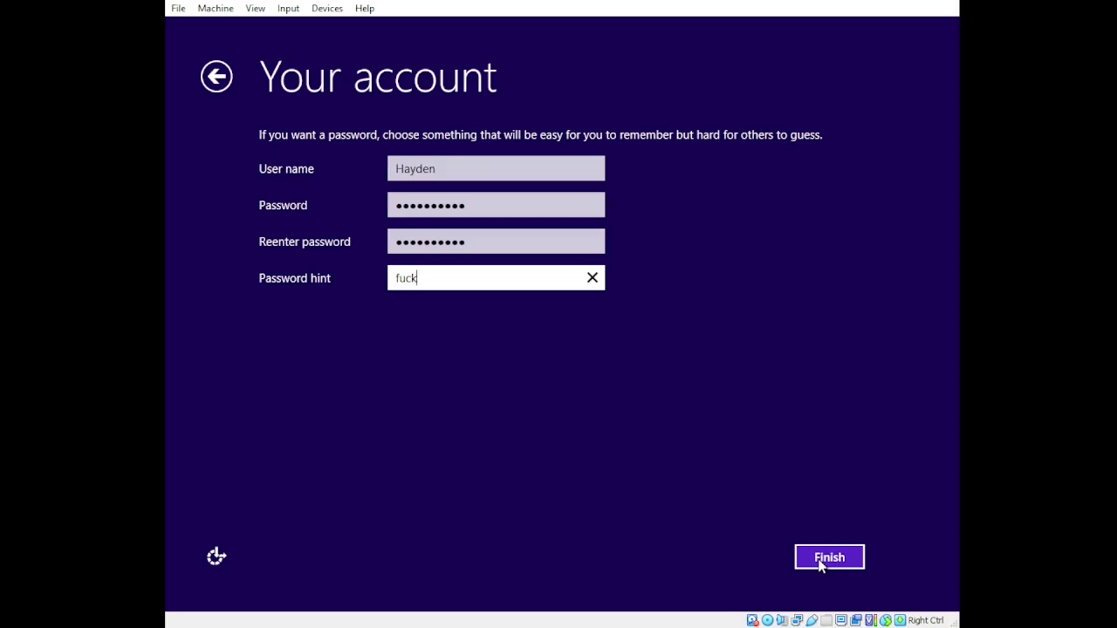
{"action": "left_click", "coordinate": [820, 562]}
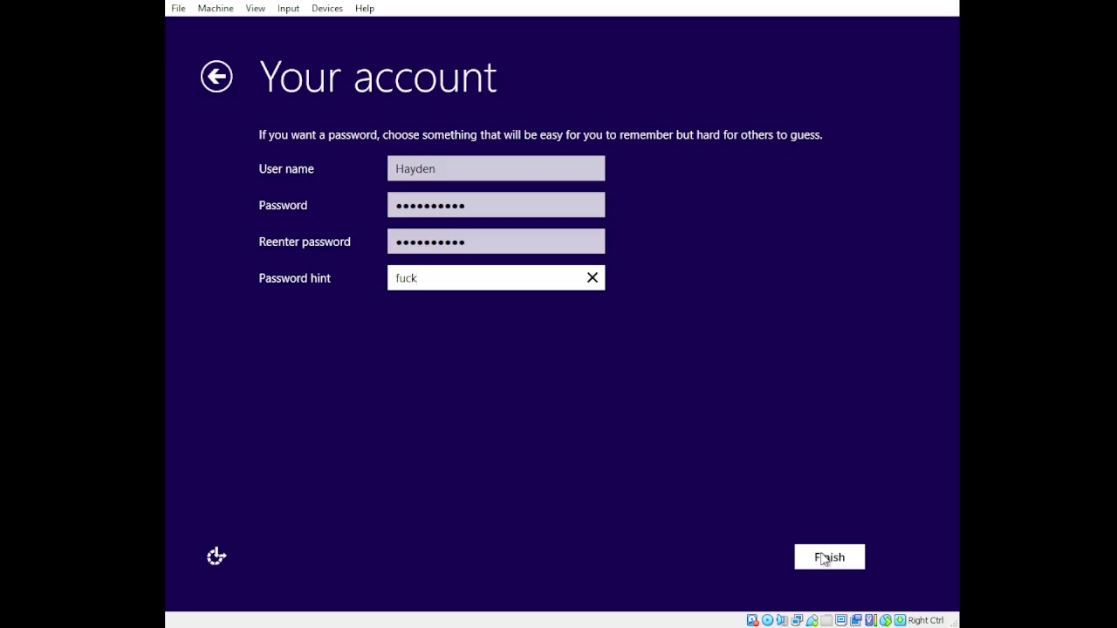
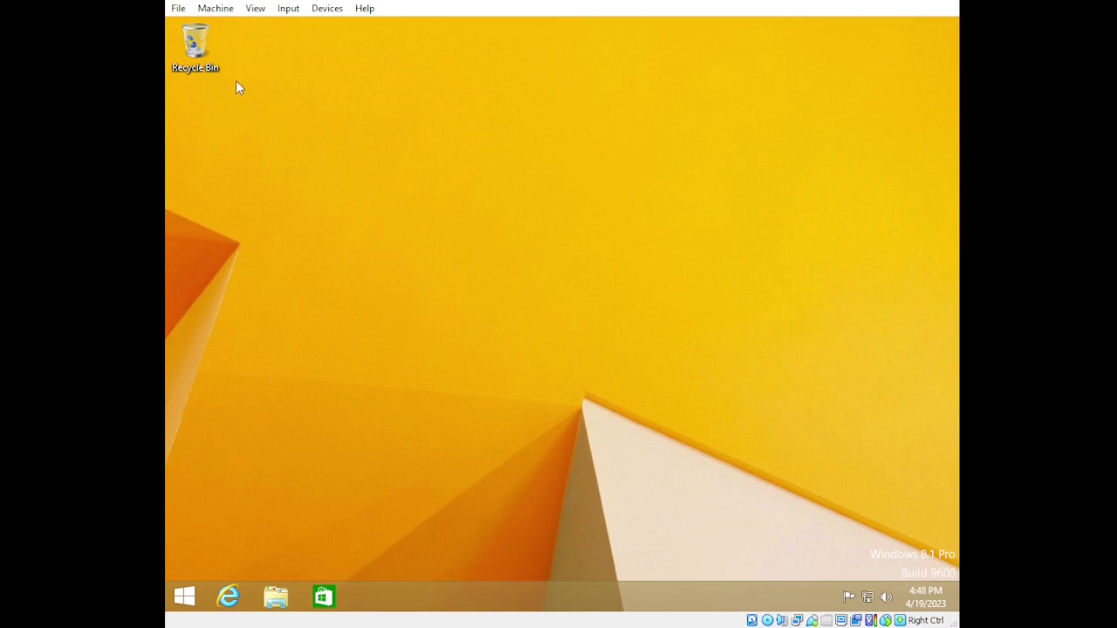
Step: Open the Recycle Bin, find it empty, close it, and start Internet Explorer
{"action": "left_click", "coordinate": [194, 48]}
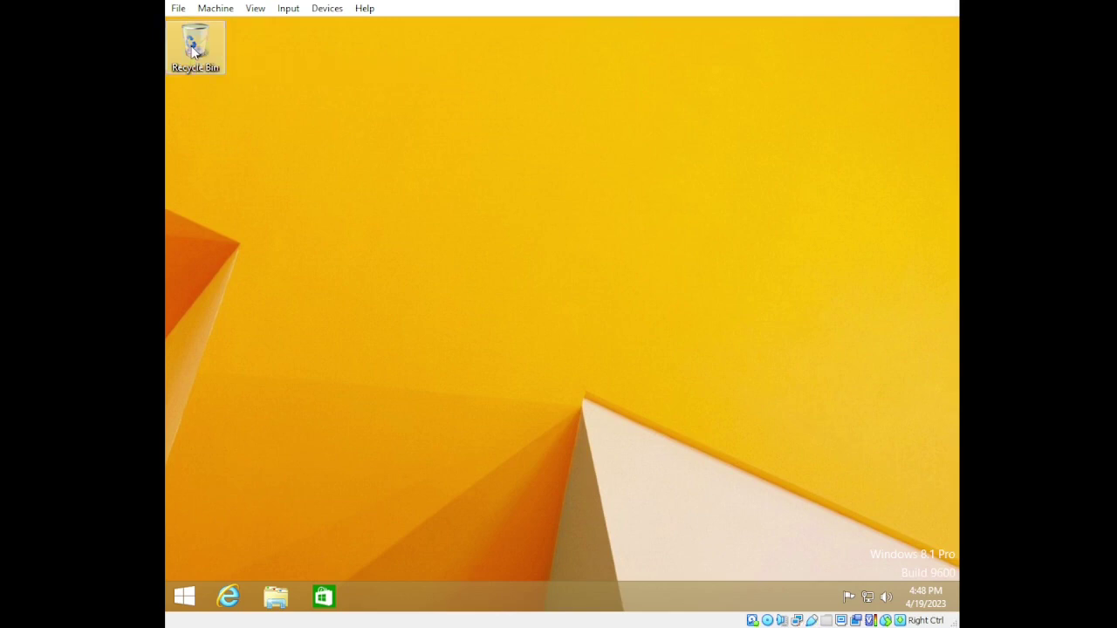
{"action": "double_click", "coordinate": [194, 48]}
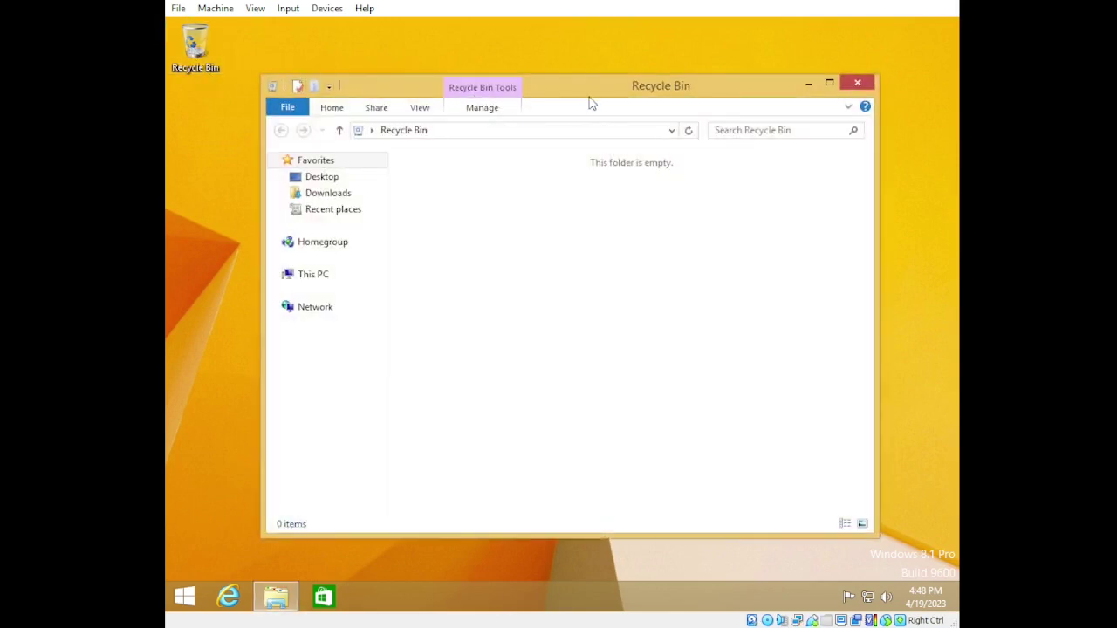
{"action": "mouse_move", "coordinate": [598, 95]}
{"action": "left_mouse_down"}
{"action": "mouse_move", "coordinate": [655, 58]}
{"action": "mouse_move", "coordinate": [660, 102]}
{"action": "mouse_move", "coordinate": [556, 207]}
{"action": "mouse_move", "coordinate": [588, 169]}
{"action": "mouse_move", "coordinate": [638, 65]}
{"action": "mouse_move", "coordinate": [617, 105]}
{"action": "left_mouse_up"}
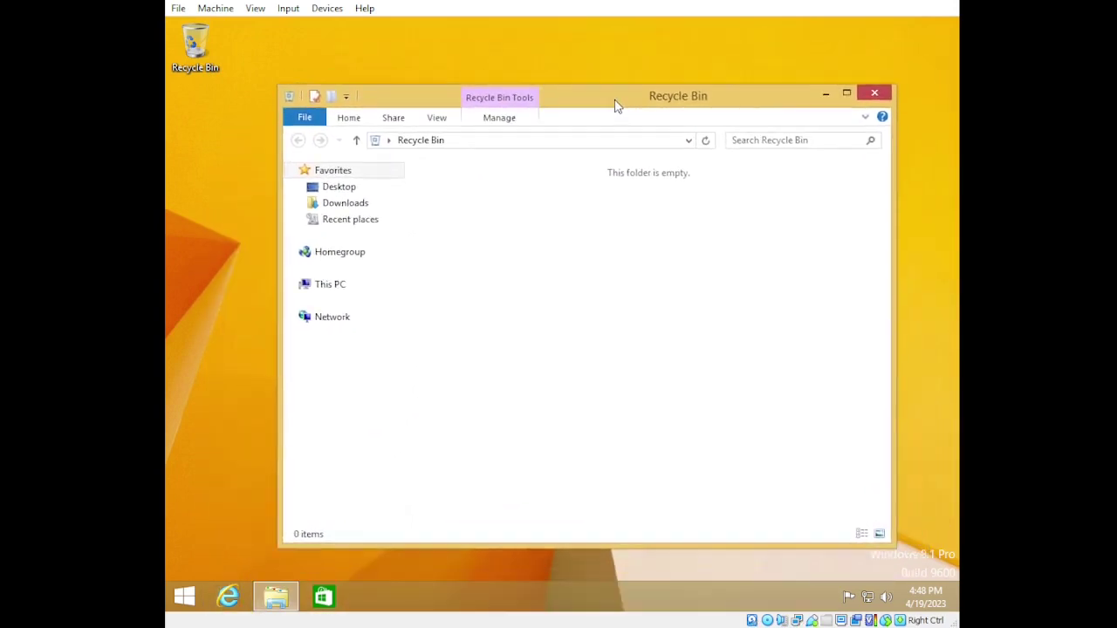
{"action": "left_click", "coordinate": [866, 90]}
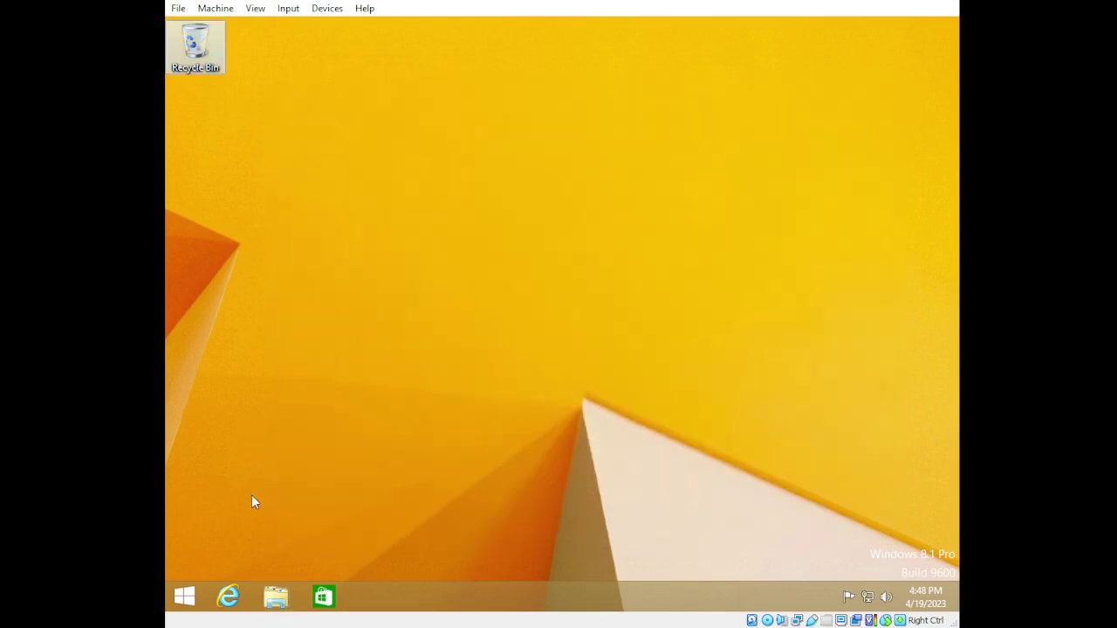
{"action": "left_click", "coordinate": [227, 597]}
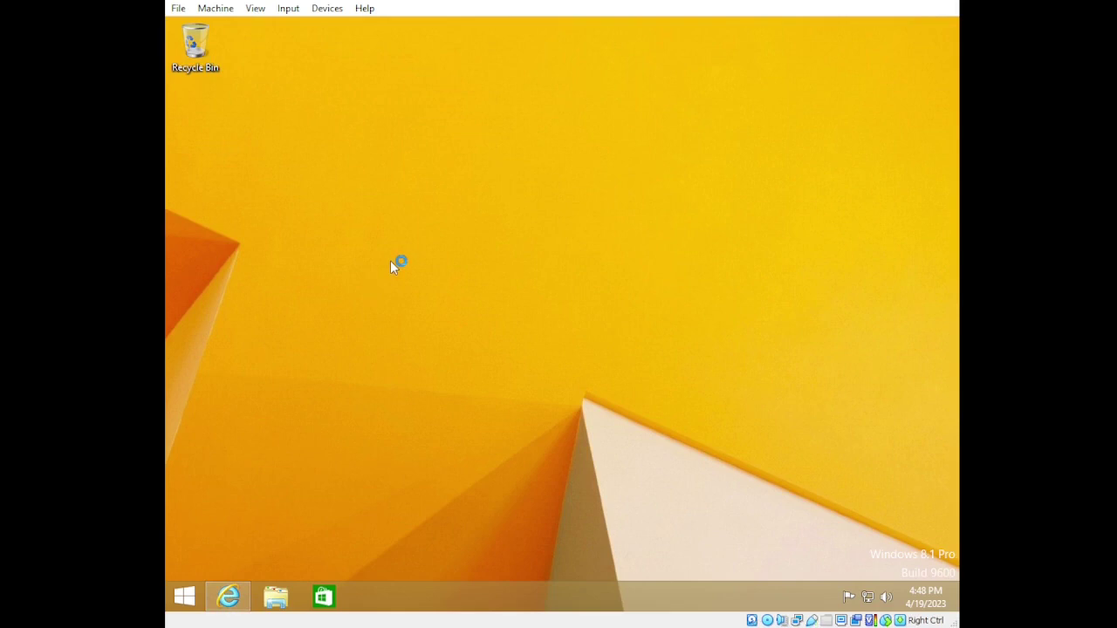
Step: Dismiss the Networks panel and move the browser window to the right
{"action": "left_click", "coordinate": [868, 598]}
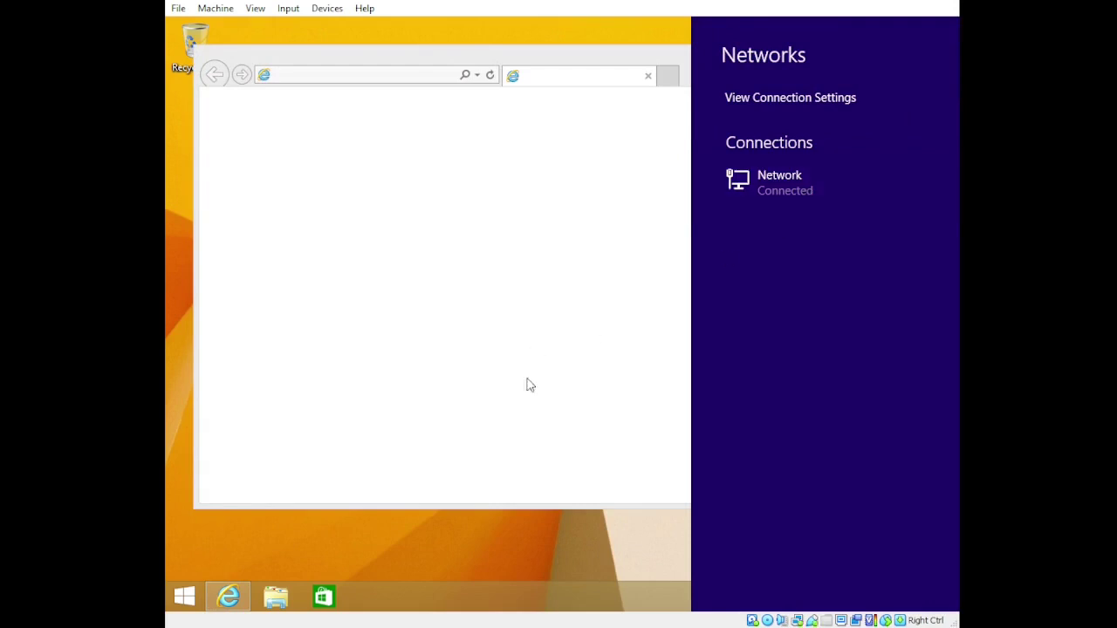
{"action": "left_click", "coordinate": [536, 558]}
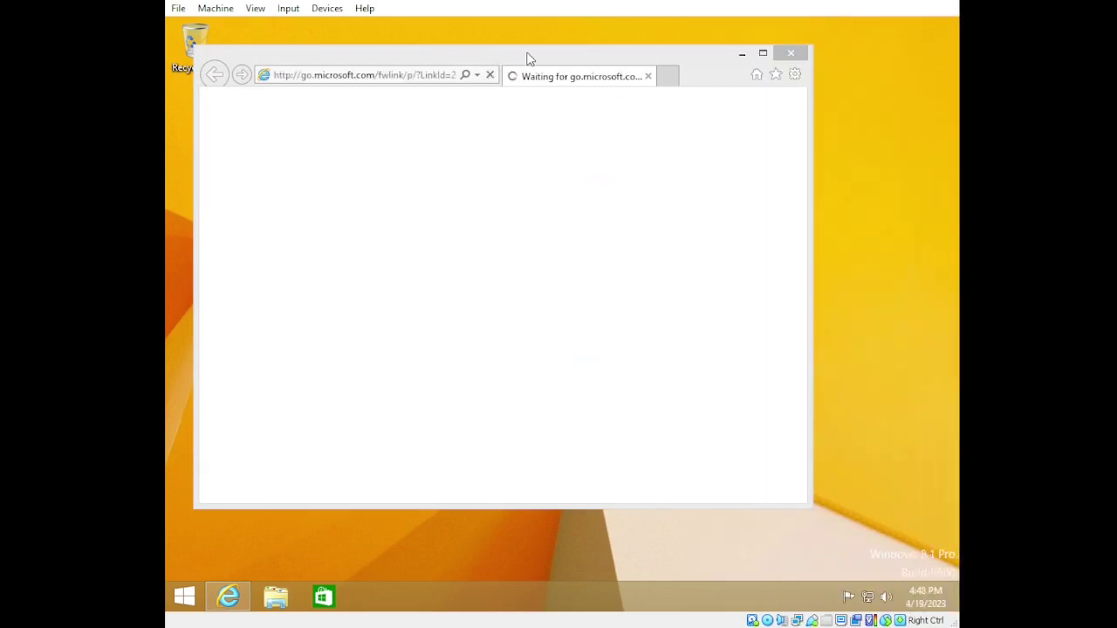
{"action": "left_click_drag", "start_coordinate": [527, 57], "coordinate": [602, 67]}
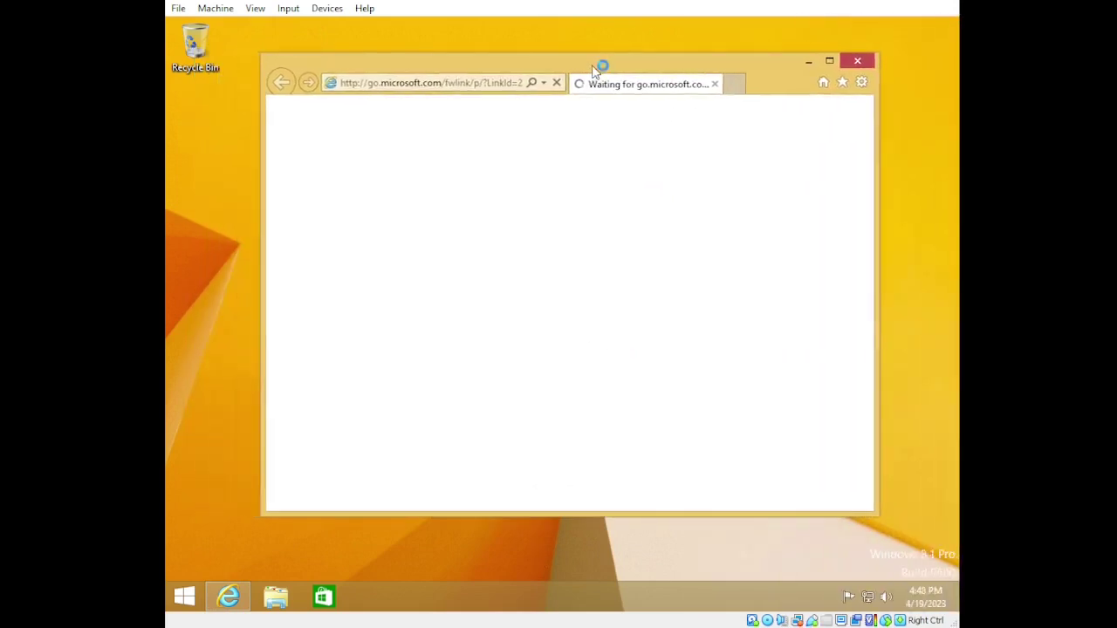
Step: Enter google.com in the address bar to load the Google home page
{"action": "left_click", "coordinate": [497, 81]}
{"action": "type", "text": "g"}
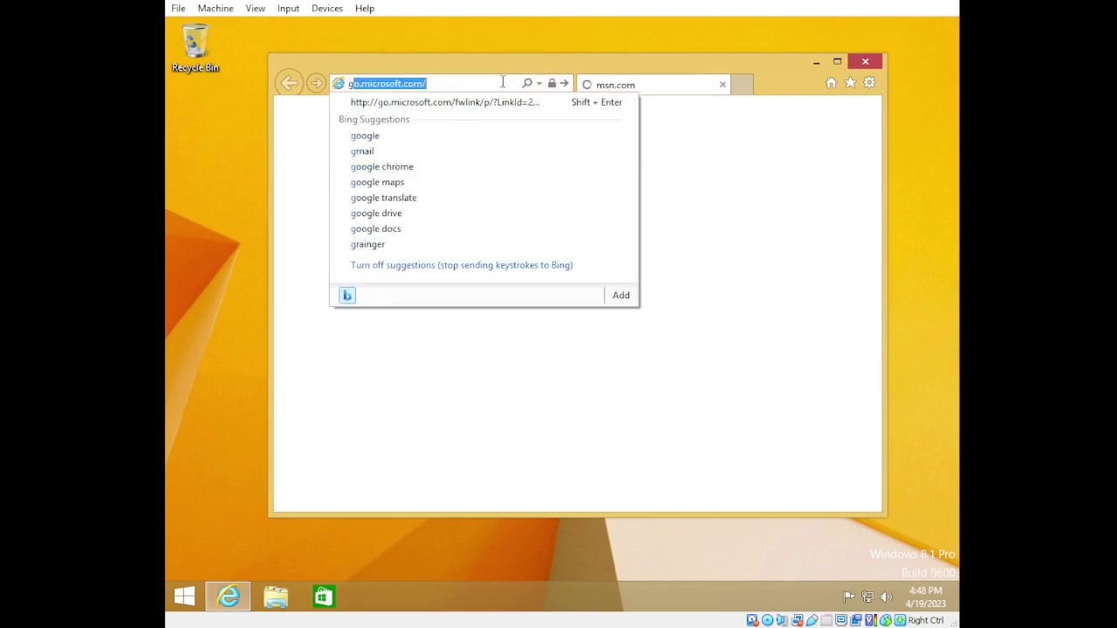
{"action": "type", "text": "oo"}
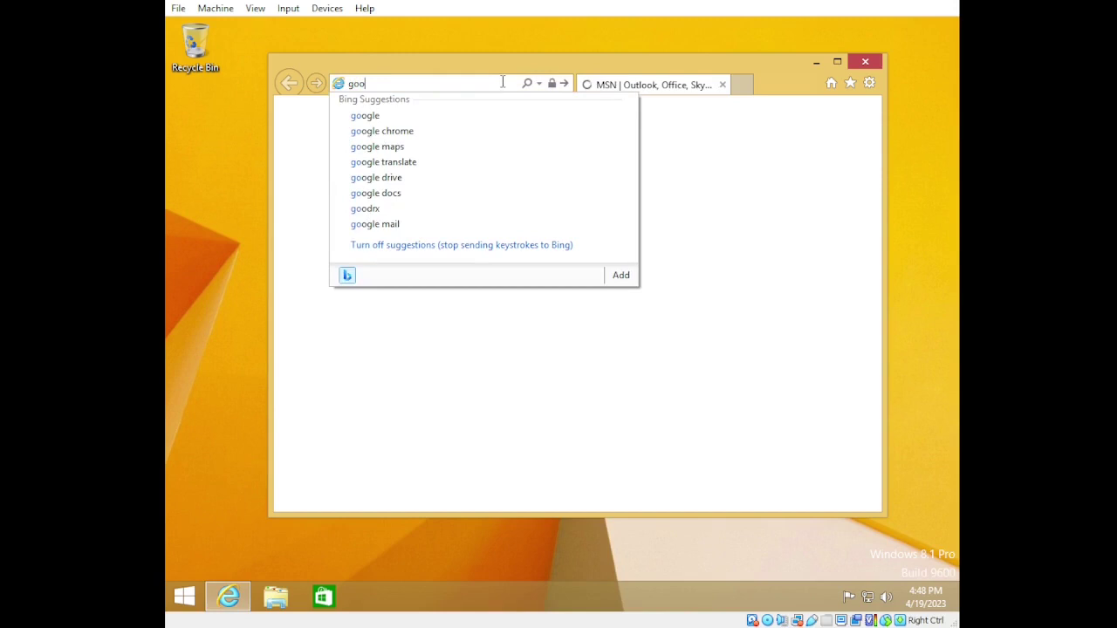
{"action": "key", "text": "BackSpace"}
{"action": "key", "text": "BackSpace"}
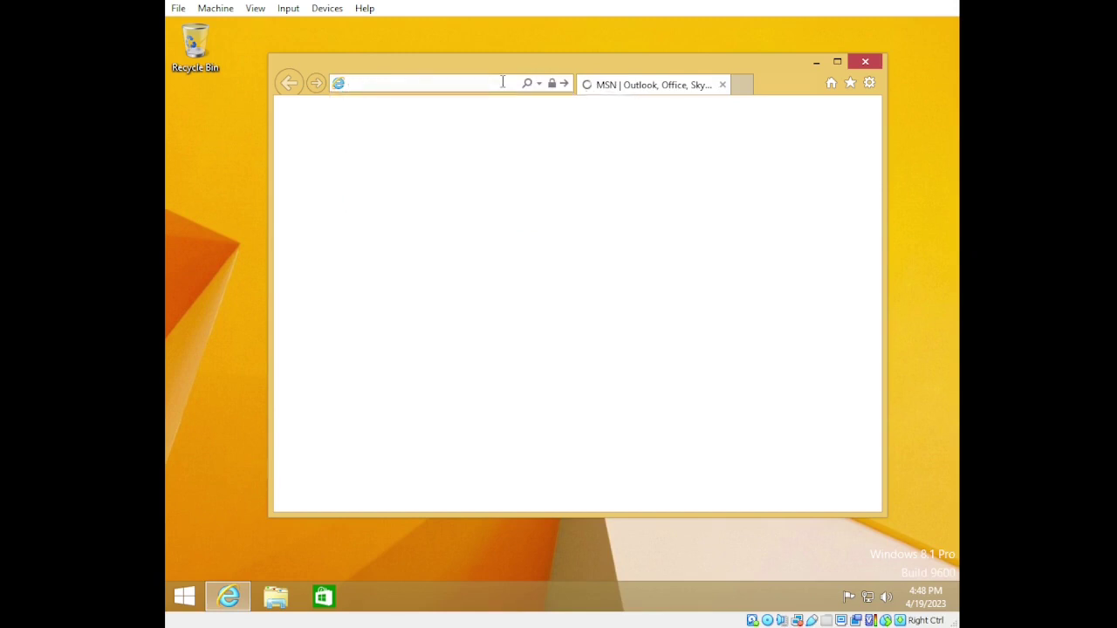
{"action": "type", "text": "le.com"}
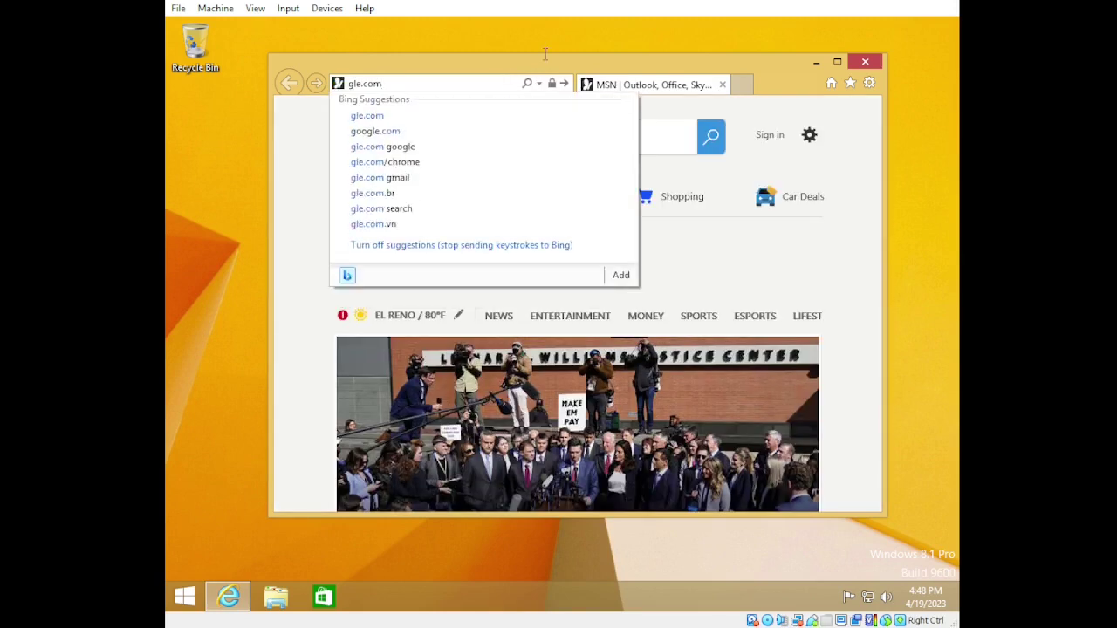
{"action": "left_click", "coordinate": [348, 83]}
{"action": "type", "text": "goo"}
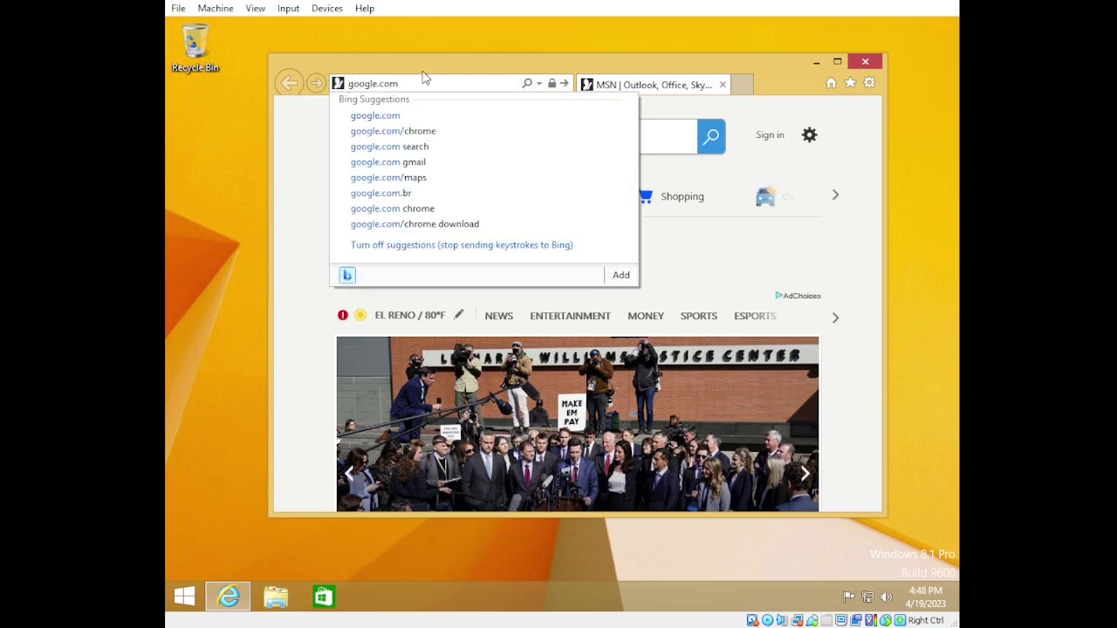
{"action": "key", "text": "Return"}
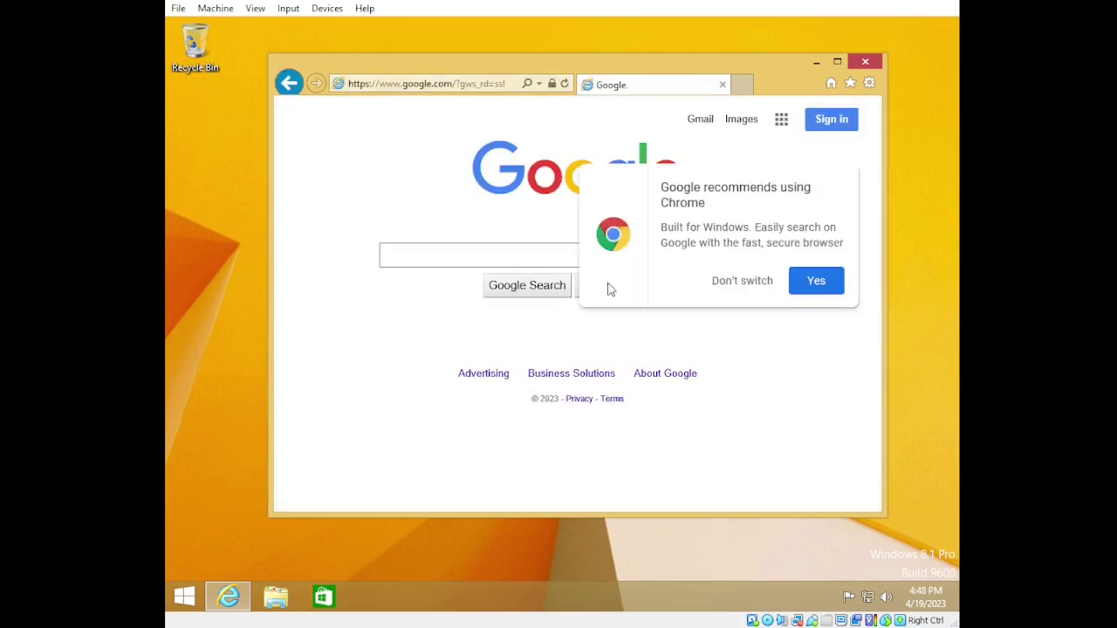
Step: Decline the switch-to-Chrome offer and search Google for 'chrome'
{"action": "left_click", "coordinate": [748, 285]}
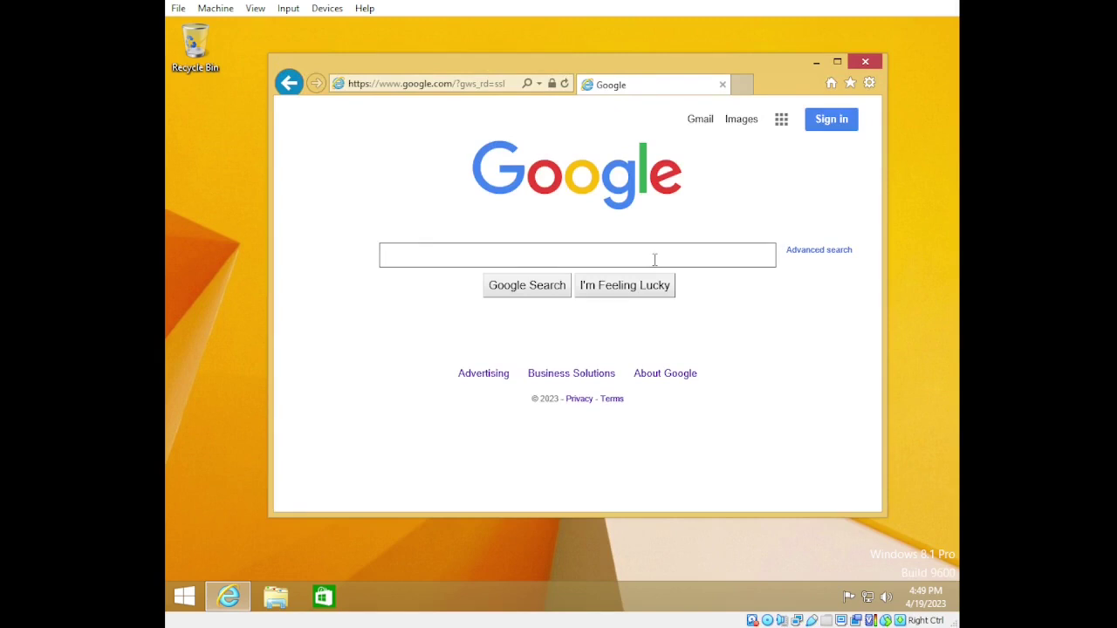
{"action": "type", "text": "chrome"}
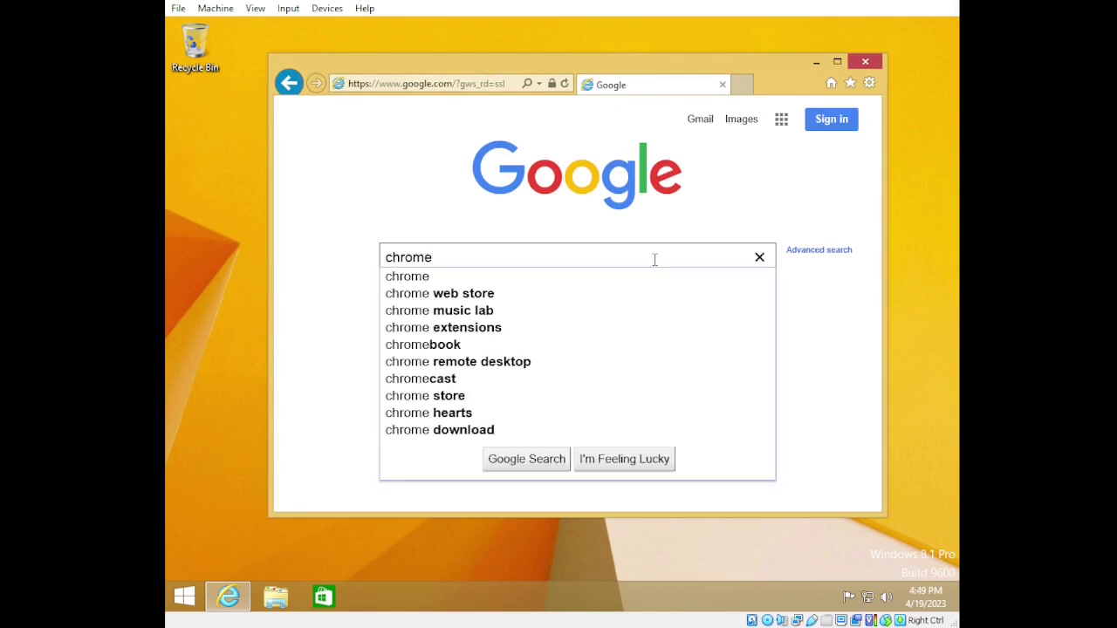
{"action": "key", "text": "Return"}
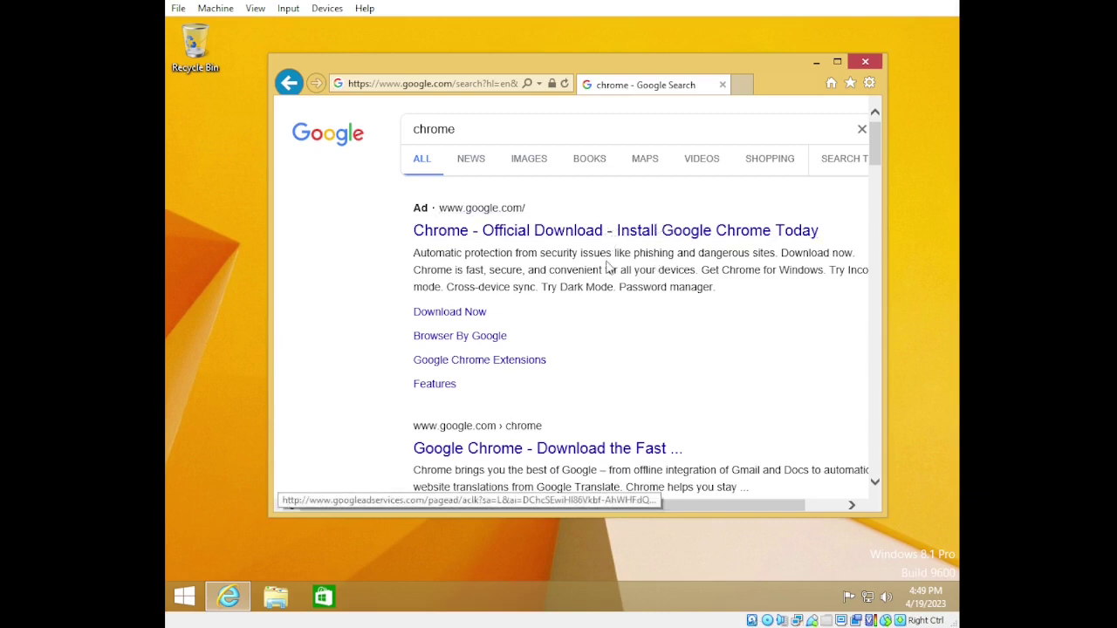
Step: Open the 'Chrome - Official Download' result and look over the download page
{"action": "left_click", "coordinate": [602, 232]}
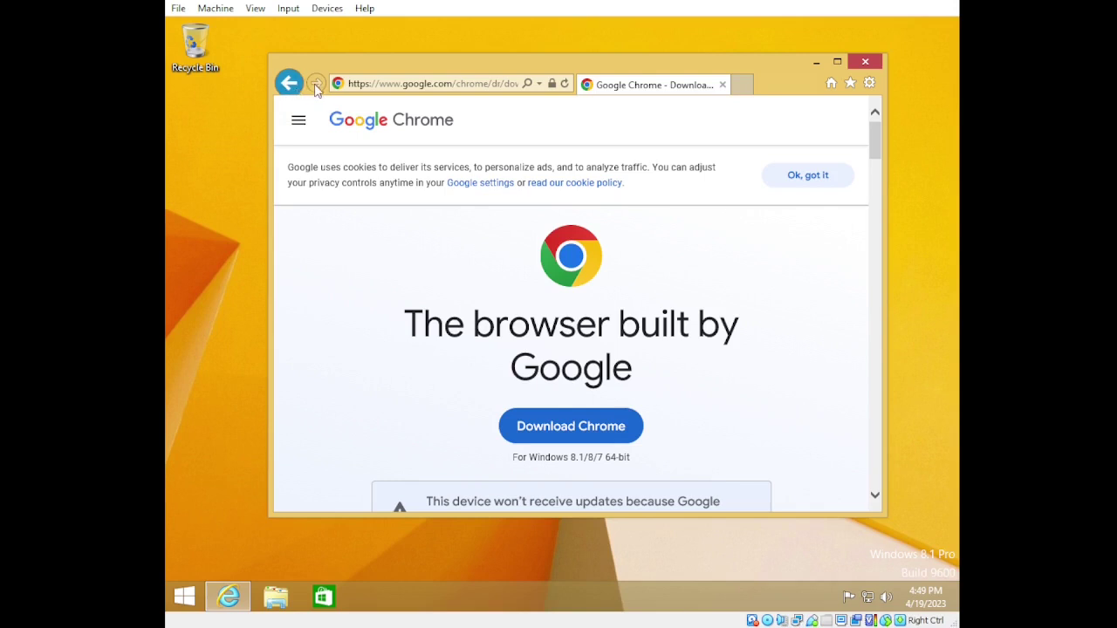
{"action": "scroll", "coordinate": [724, 341], "scroll_direction": "down", "scroll_amount": 2}
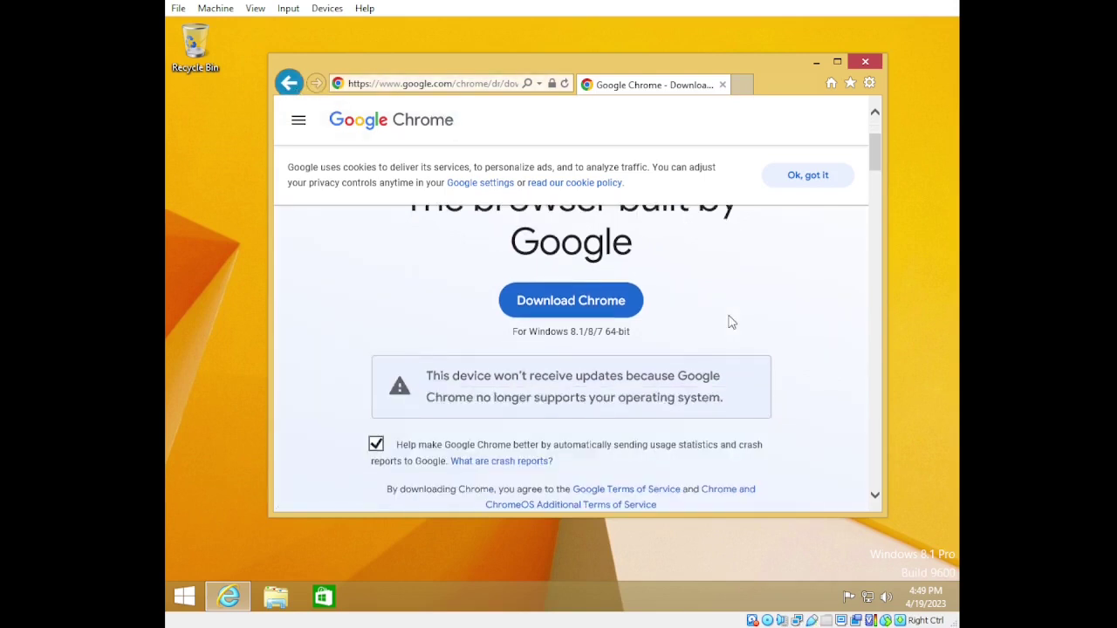
{"action": "scroll", "coordinate": [731, 322], "scroll_direction": "down", "scroll_amount": 1}
{"action": "scroll", "coordinate": [731, 322], "scroll_direction": "up", "scroll_amount": 1}
{"action": "scroll", "coordinate": [731, 322], "scroll_direction": "up", "scroll_amount": 2}
{"action": "scroll", "coordinate": [686, 369], "scroll_direction": "down", "scroll_amount": 2}
{"action": "scroll", "coordinate": [524, 420], "scroll_direction": "up", "scroll_amount": 2}
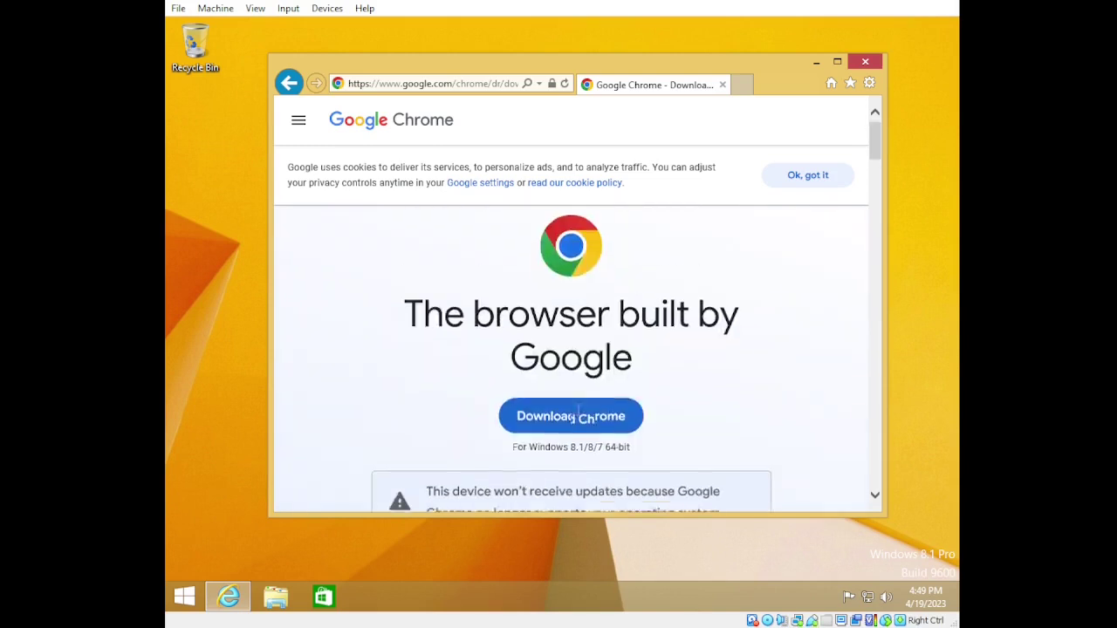
Step: Accept the terms to start downloading ChromeSetup.exe
{"action": "left_click", "coordinate": [582, 433]}
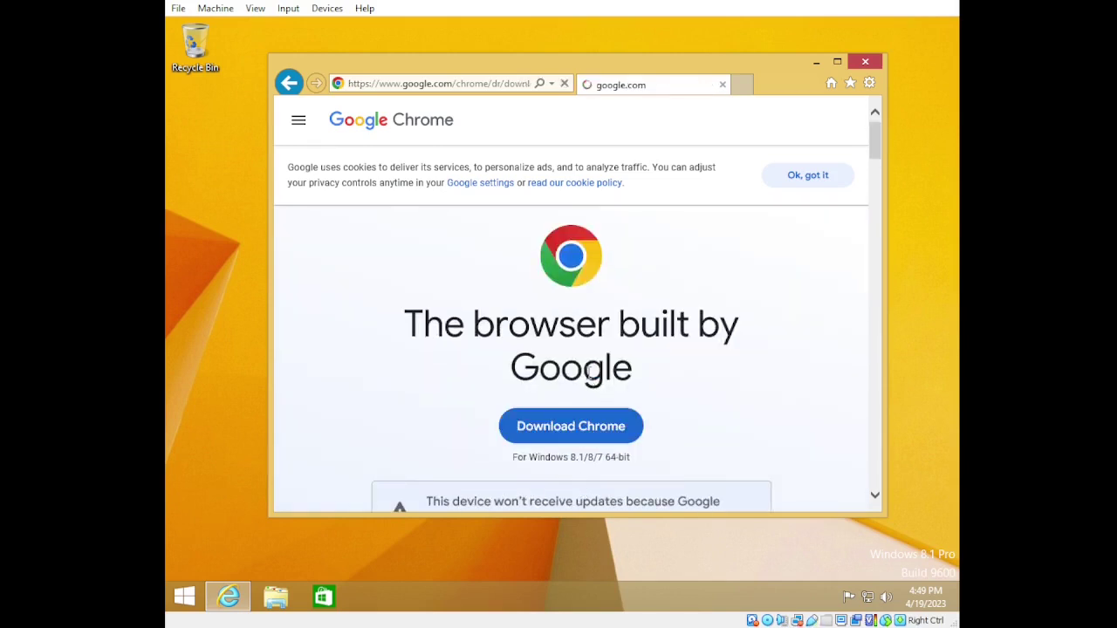
{"action": "left_click", "coordinate": [567, 422]}
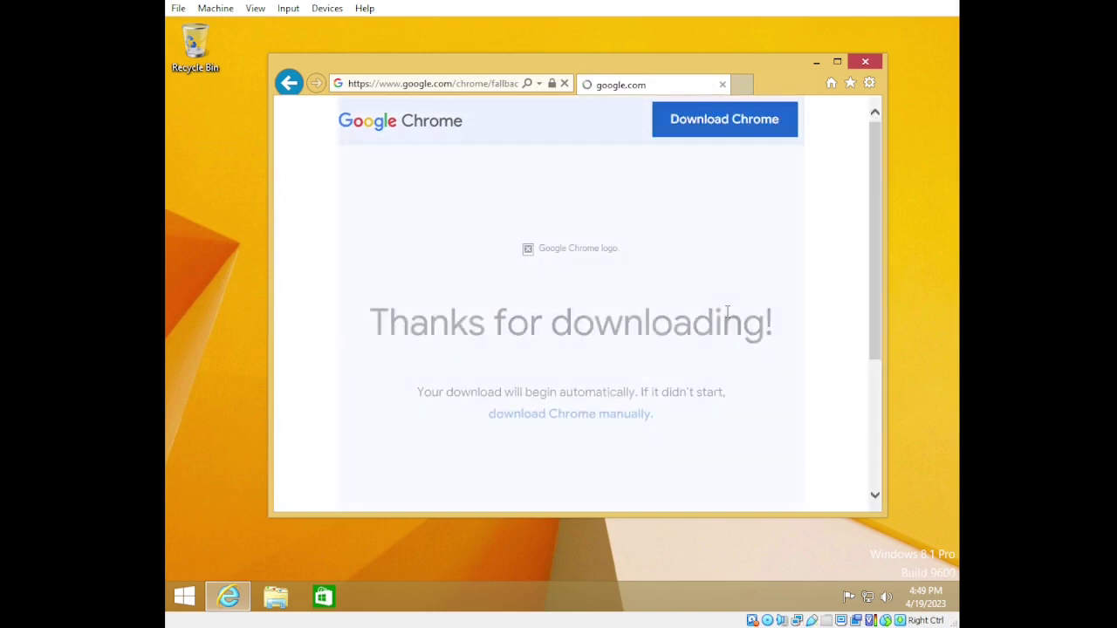
{"action": "left_click", "coordinate": [689, 118]}
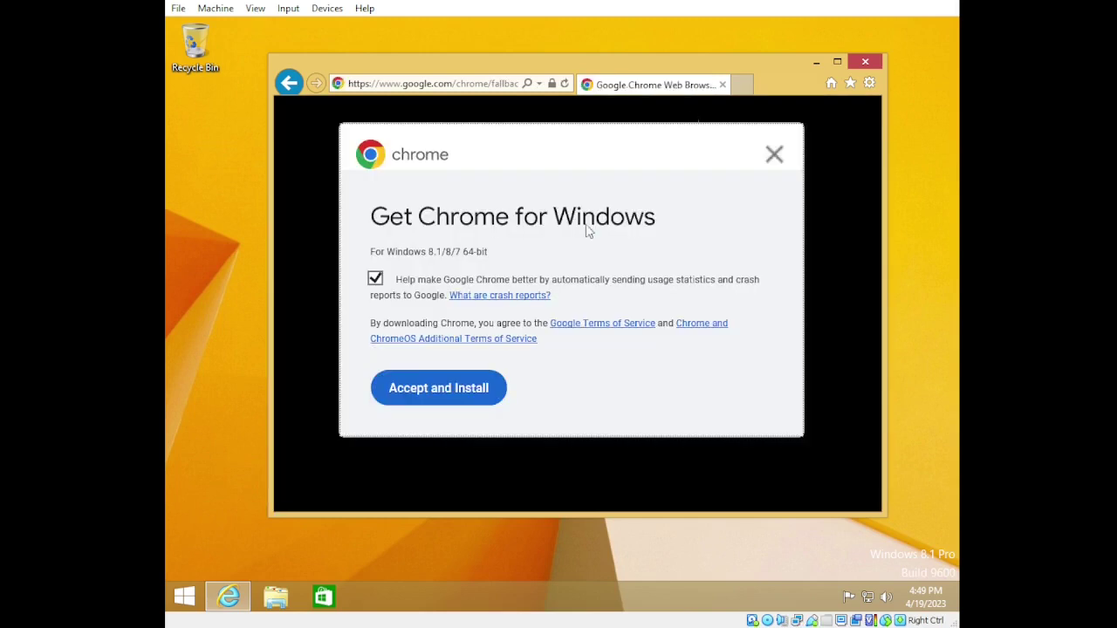
{"action": "left_click", "coordinate": [383, 389]}
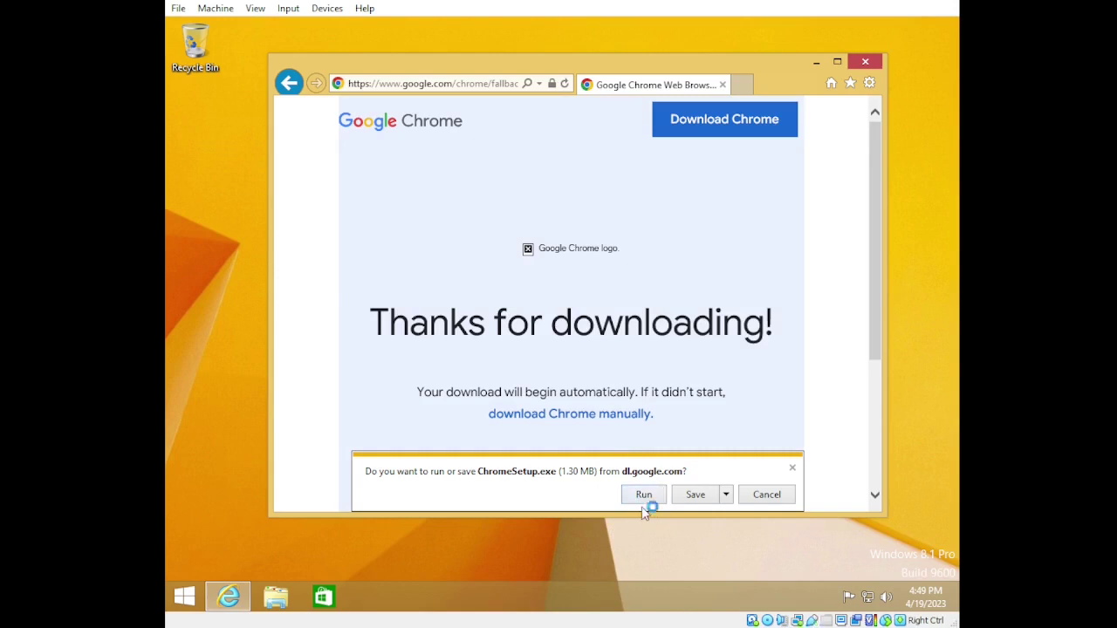
Step: Run ChromeSetup.exe, approve the Google Update Setup security prompt, and minimize Internet Explorer
{"action": "left_click", "coordinate": [661, 496]}
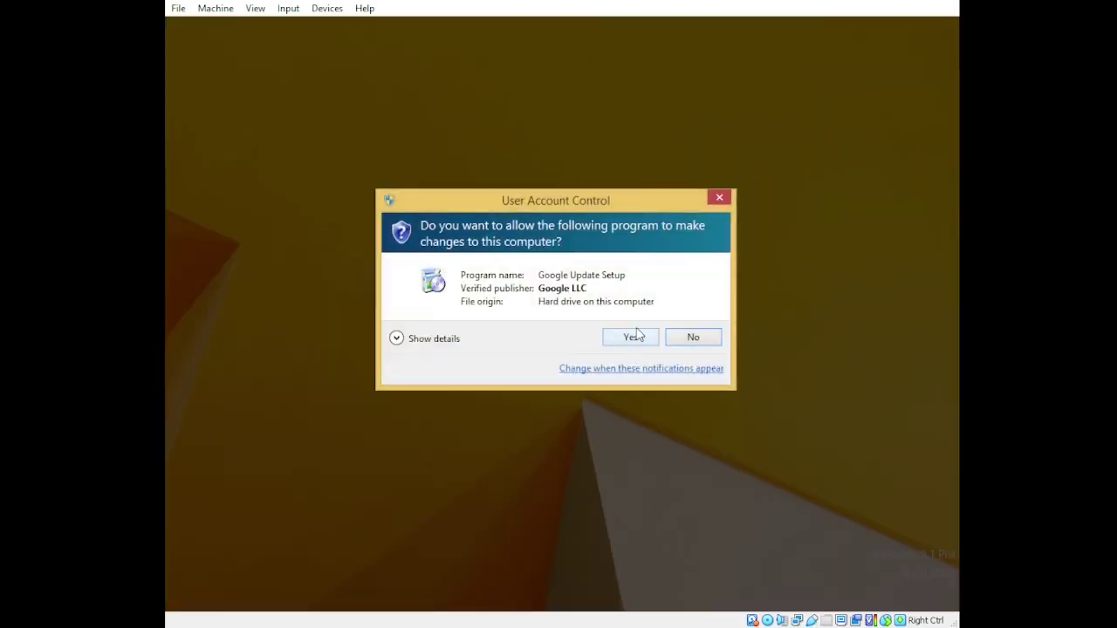
{"action": "left_click", "coordinate": [629, 337]}
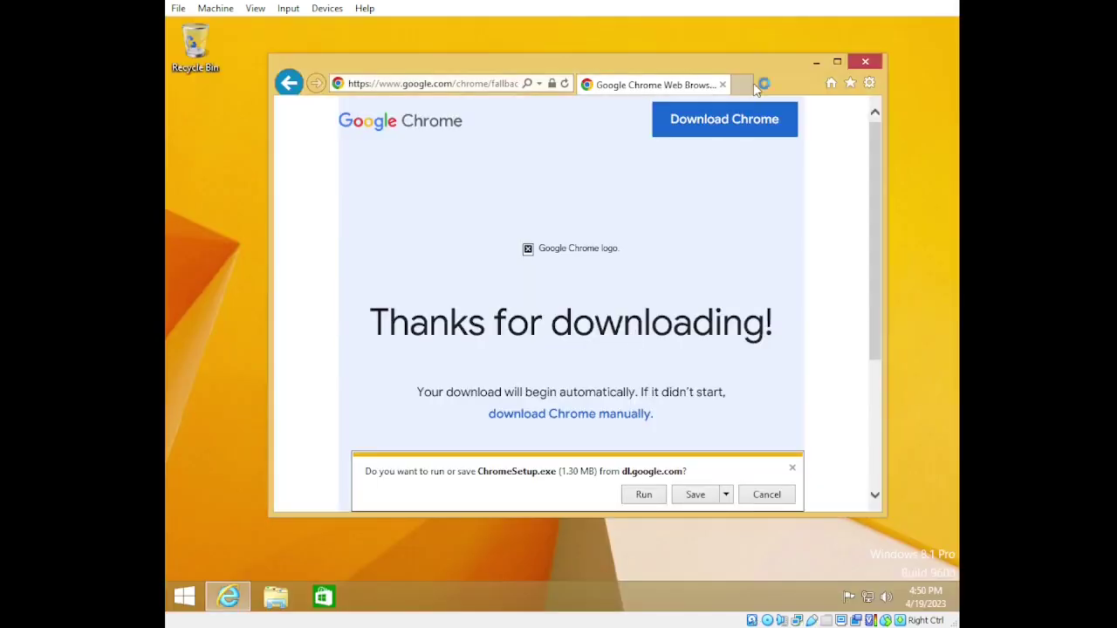
{"action": "left_click", "coordinate": [820, 68]}
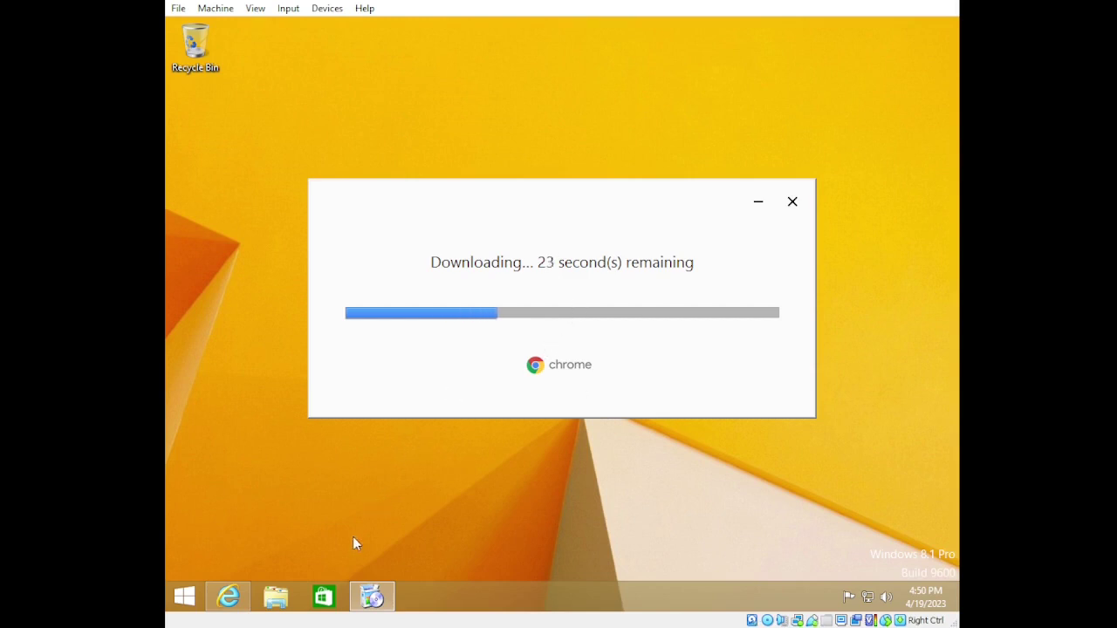
Step: Browse the Start screen tiles and Apps list while Chrome installs, then return to the desktop
{"action": "left_click_drag", "start_coordinate": [385, 600], "coordinate": [350, 566]}
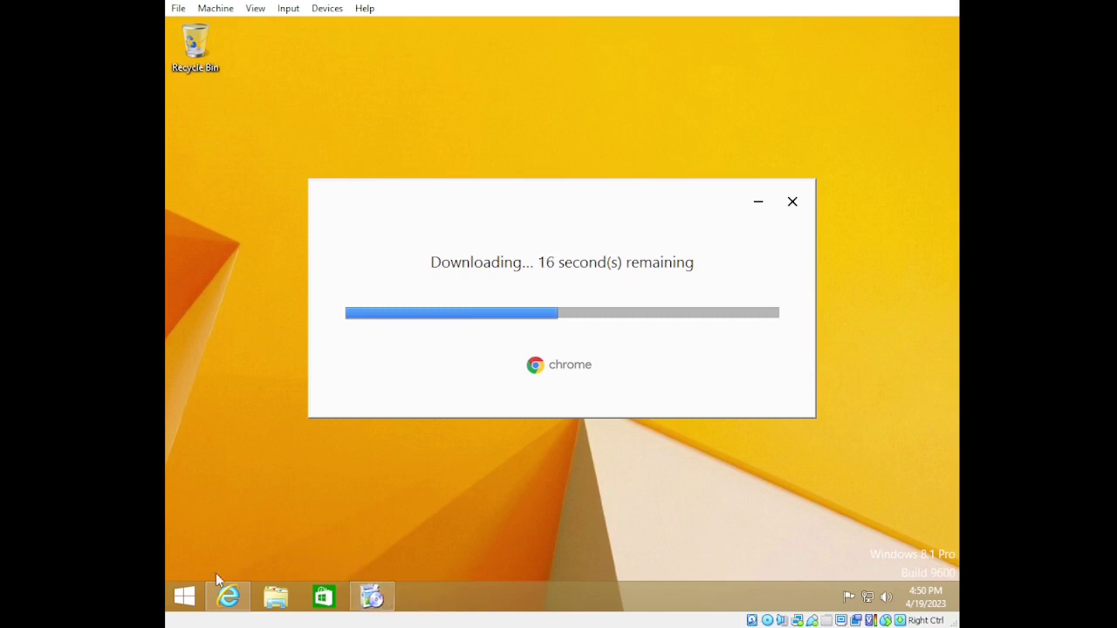
{"action": "left_click", "coordinate": [181, 599]}
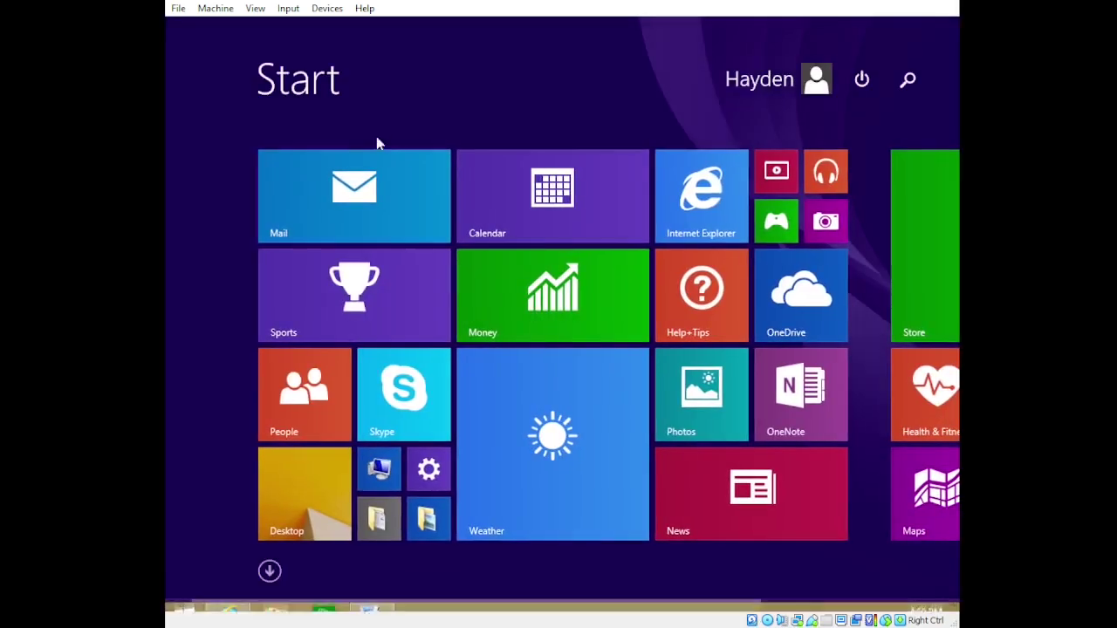
{"action": "left_click", "coordinate": [269, 572]}
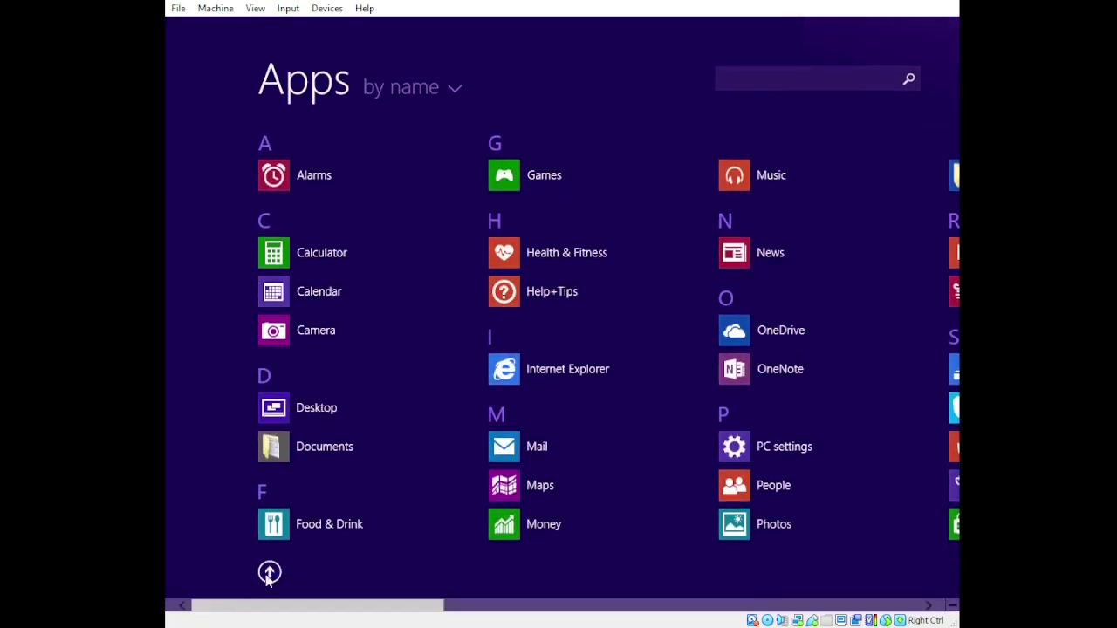
{"action": "left_click", "coordinate": [269, 574]}
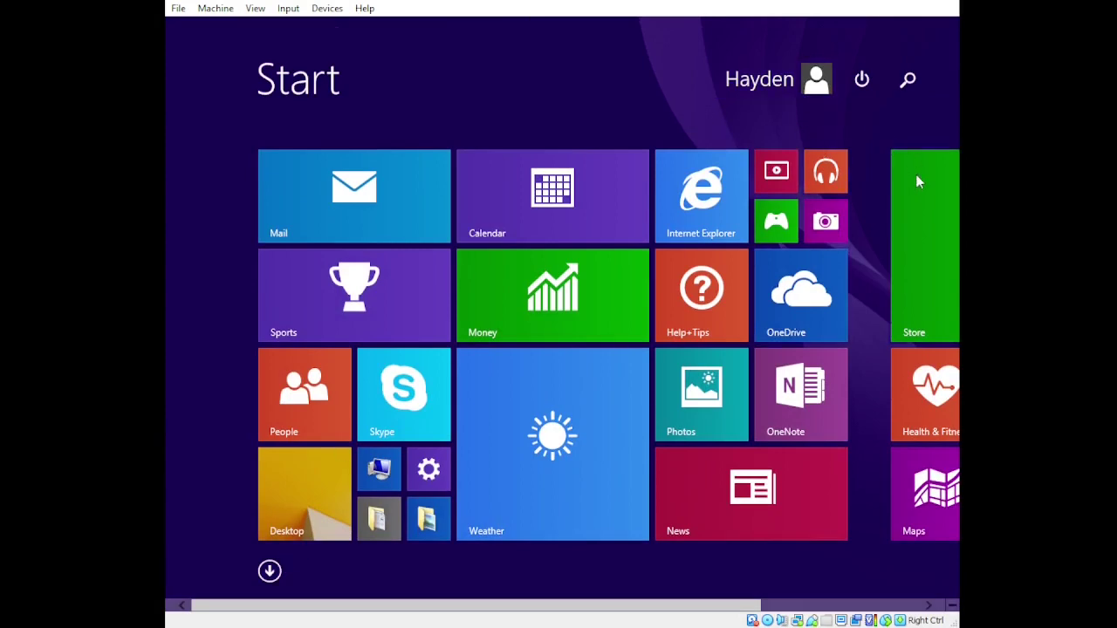
{"action": "left_click_drag", "start_coordinate": [918, 182], "coordinate": [558, 419]}
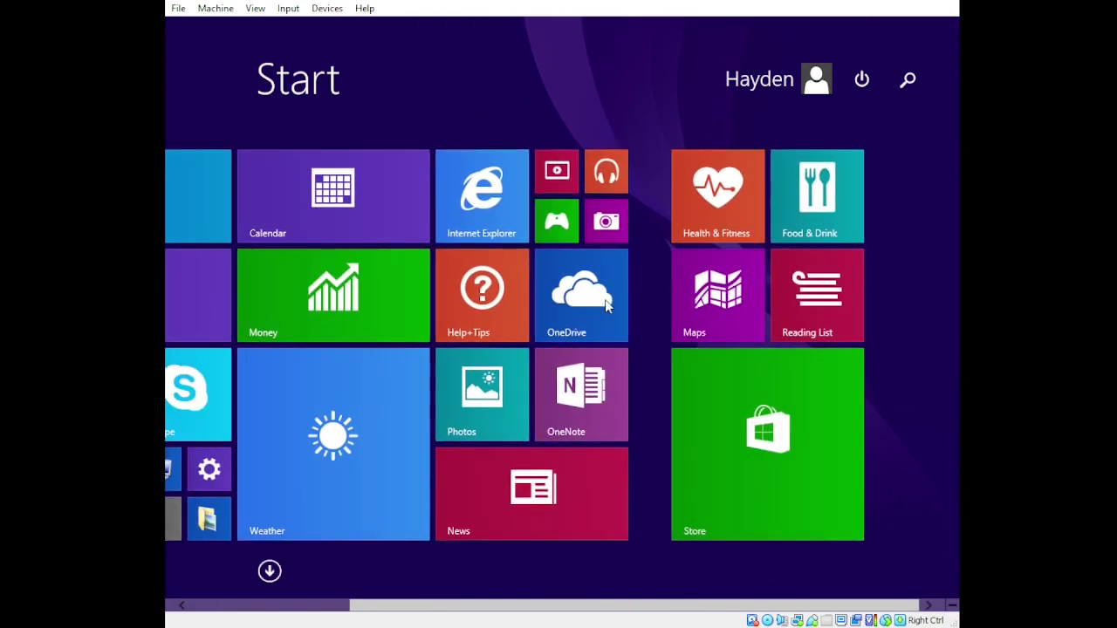
{"action": "left_click", "coordinate": [271, 576]}
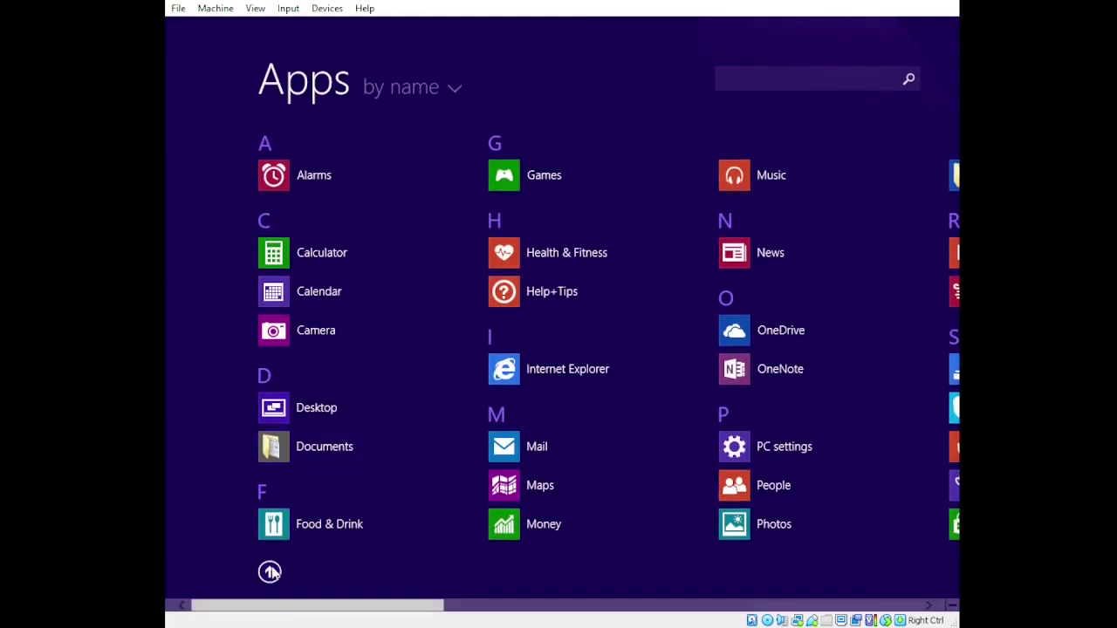
{"action": "left_click", "coordinate": [267, 568]}
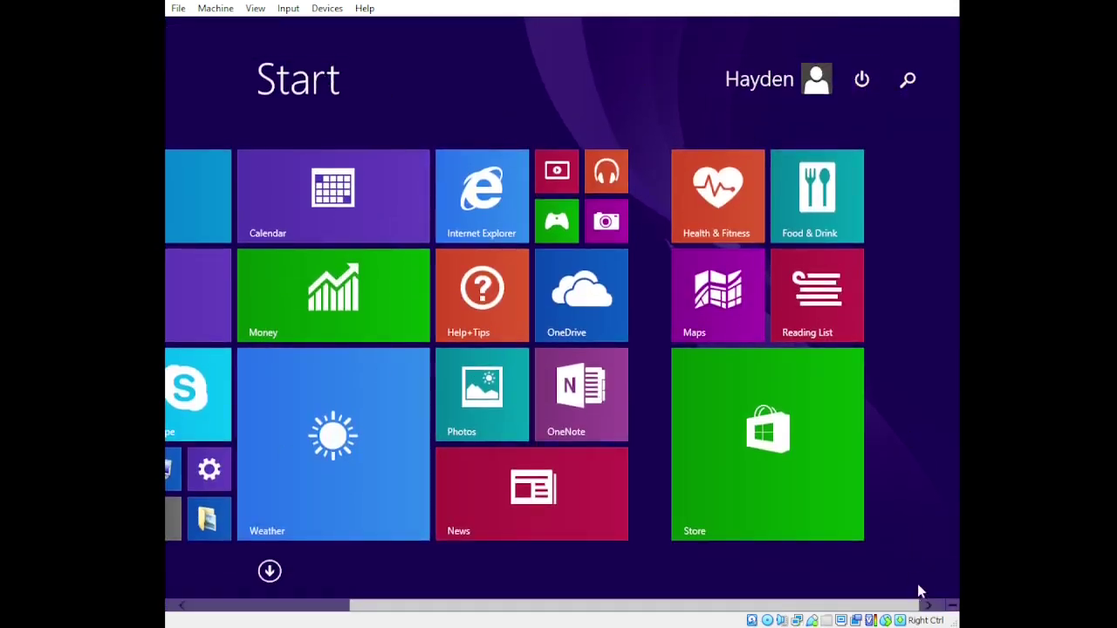
{"action": "scroll", "coordinate": [476, 600], "scroll_direction": "left", "scroll_amount": 3}
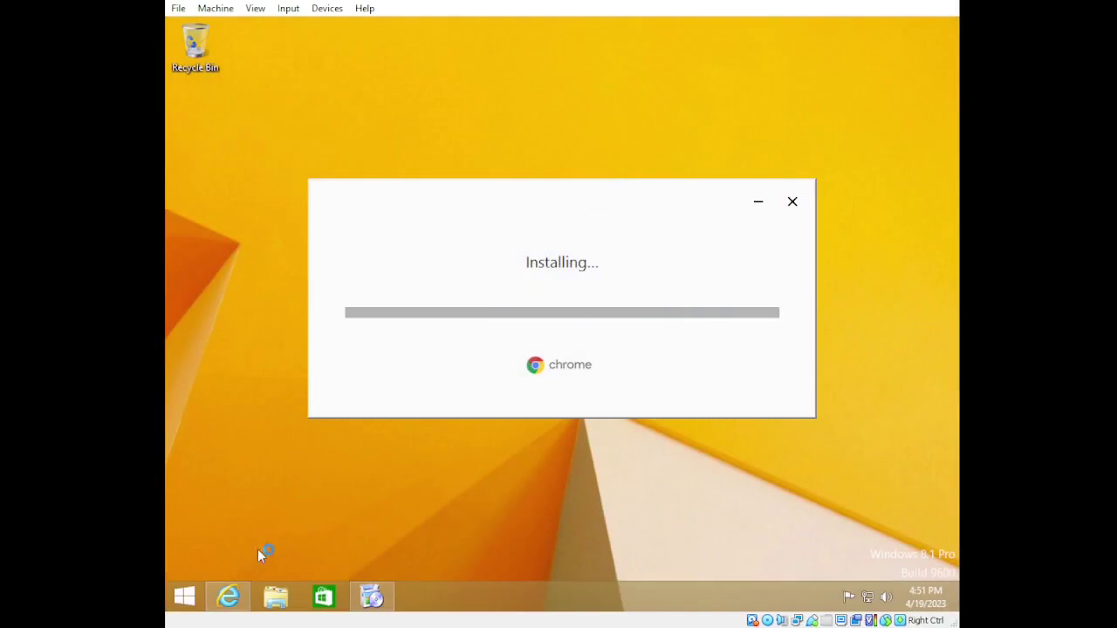
{"action": "left_click", "coordinate": [184, 596]}
{"action": "left_click", "coordinate": [317, 469]}
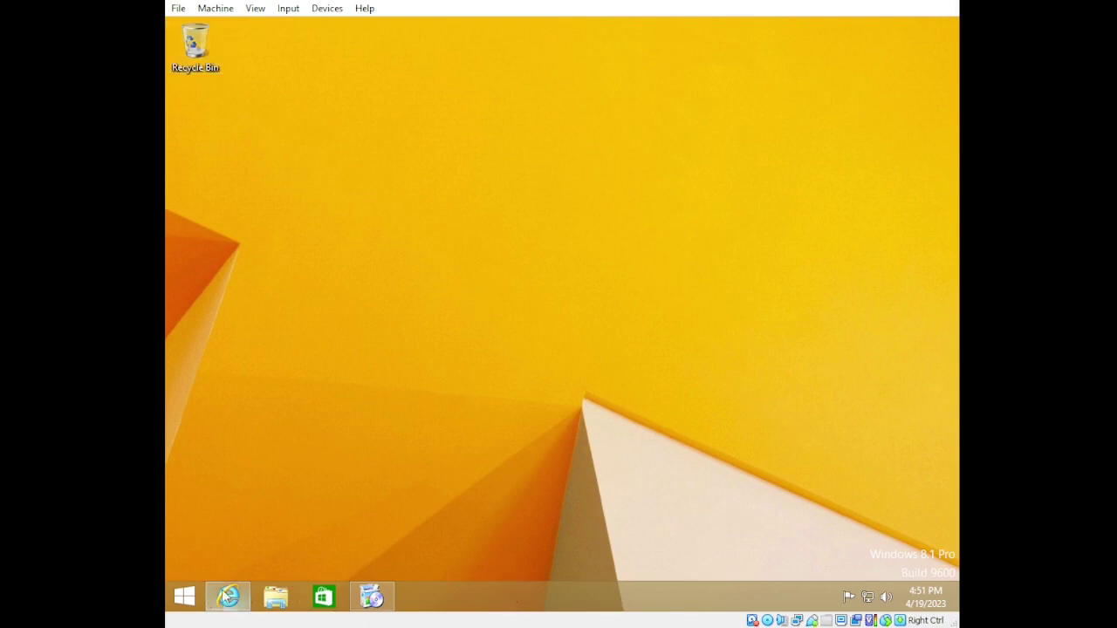
Step: Toggle between Start and the desktop, then bring the Chrome installer forward until Welcome to Chrome opens
{"action": "left_click", "coordinate": [184, 596]}
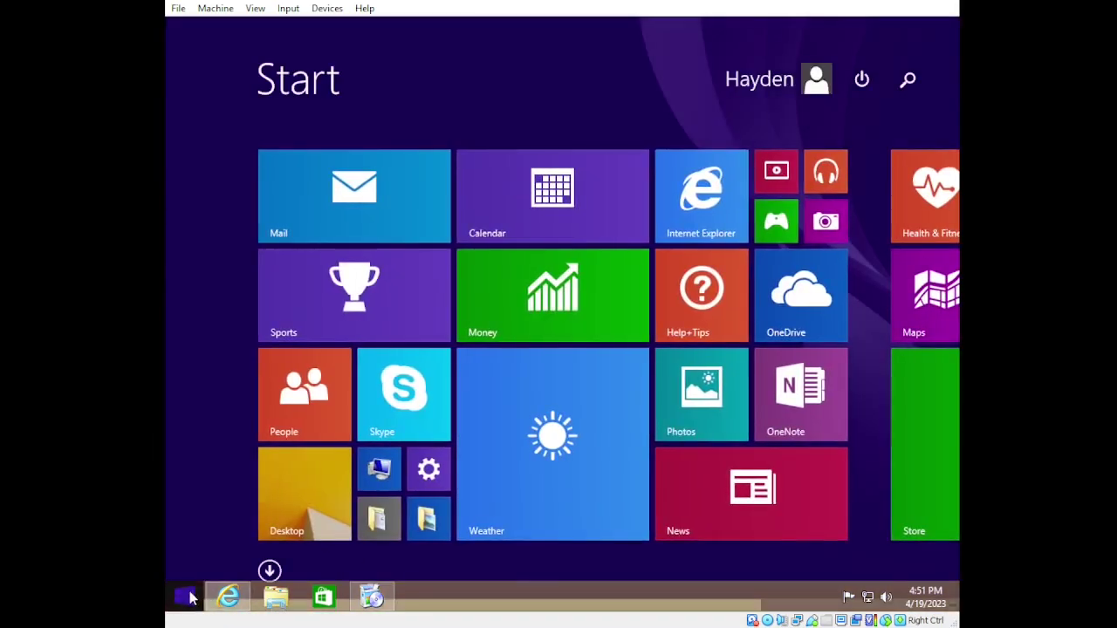
{"action": "left_click", "coordinate": [186, 595]}
{"action": "left_click", "coordinate": [186, 596]}
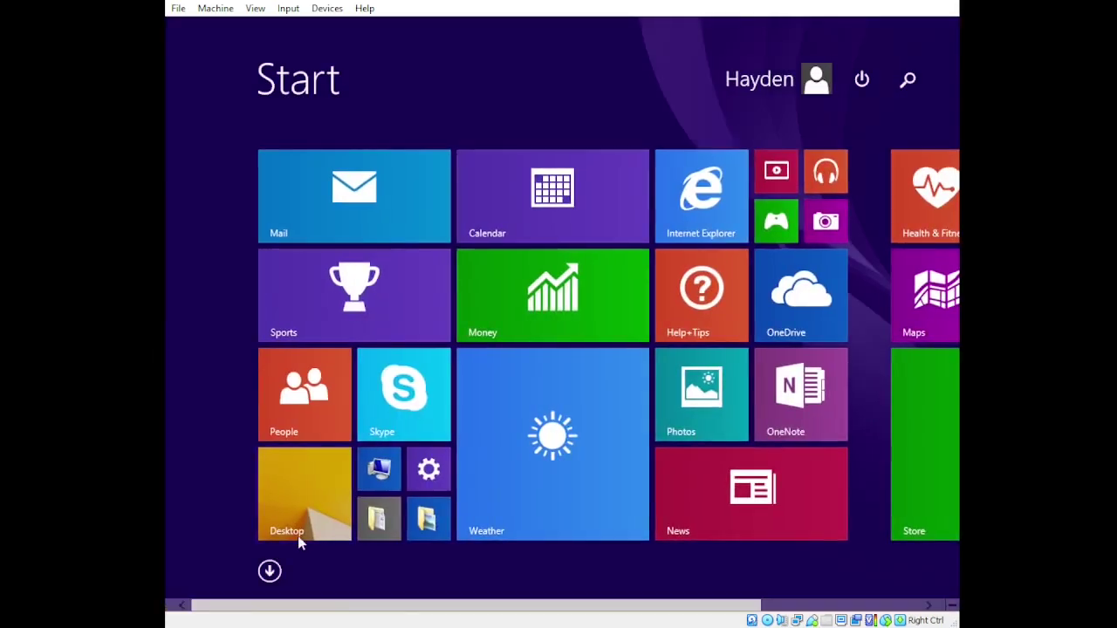
{"action": "left_click", "coordinate": [183, 598]}
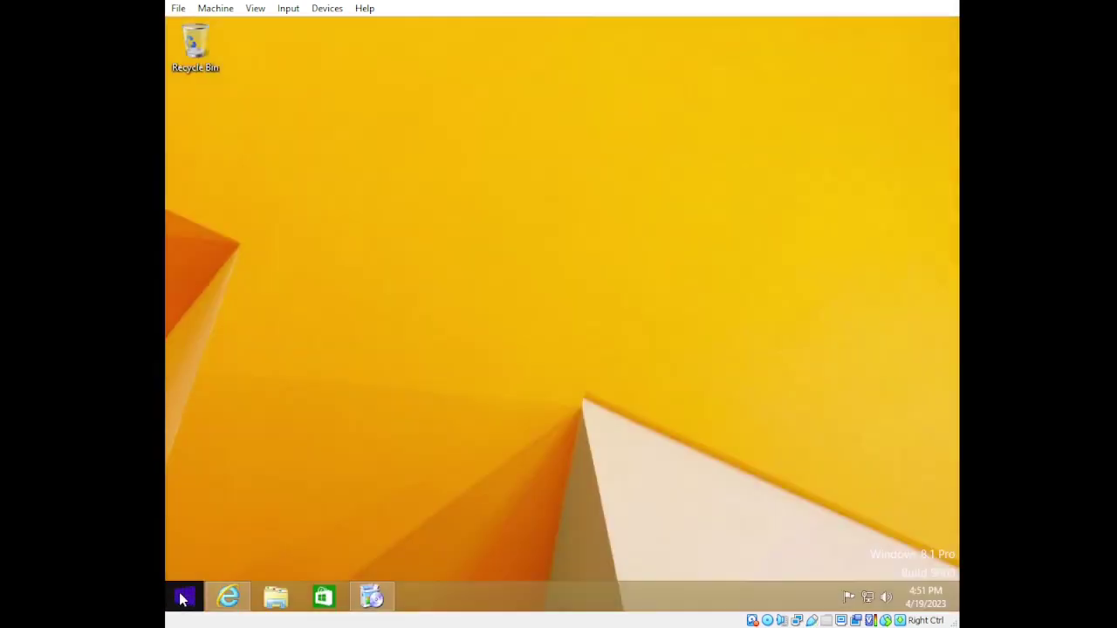
{"action": "left_click", "coordinate": [368, 586]}
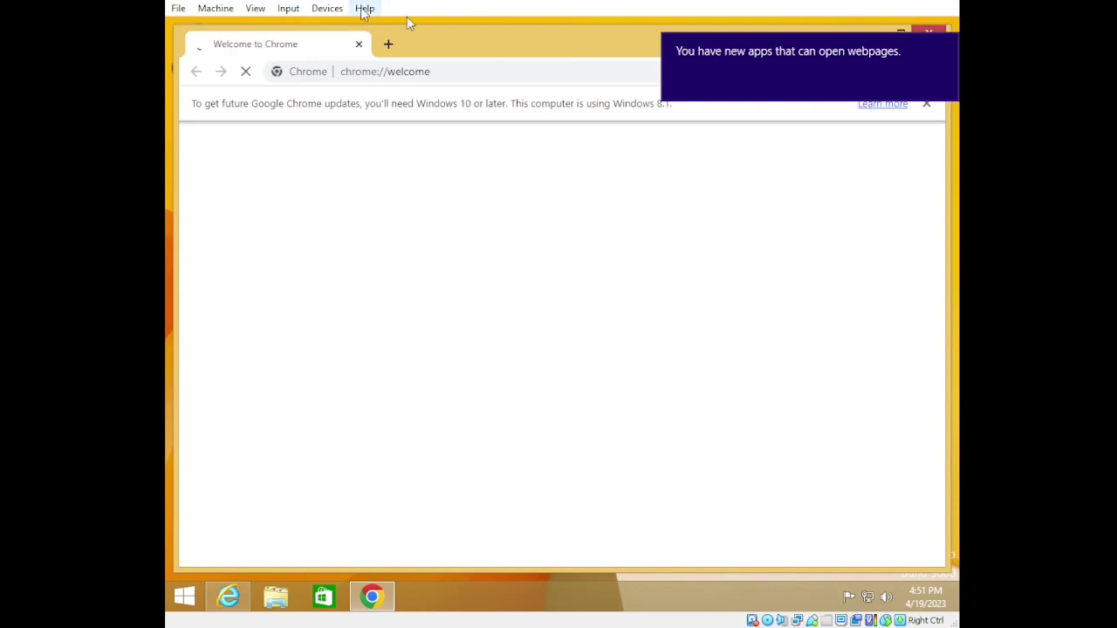
Step: Replace the Welcome tab with a new tab, search 'yout', and open the YouTube site
{"action": "left_click", "coordinate": [388, 43]}
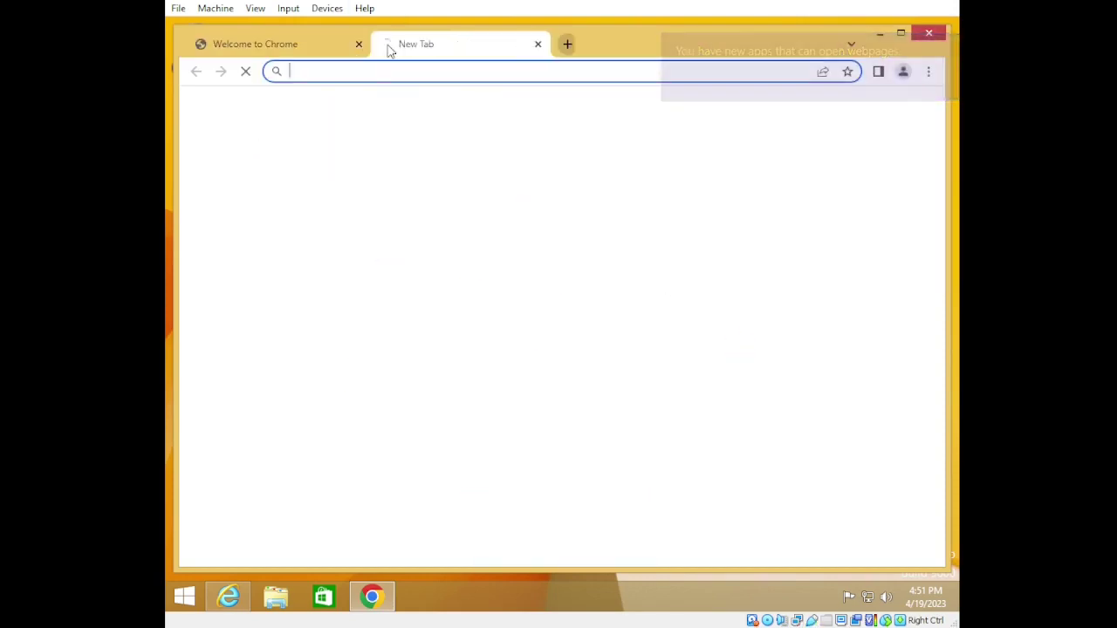
{"action": "middle_click", "coordinate": [300, 48]}
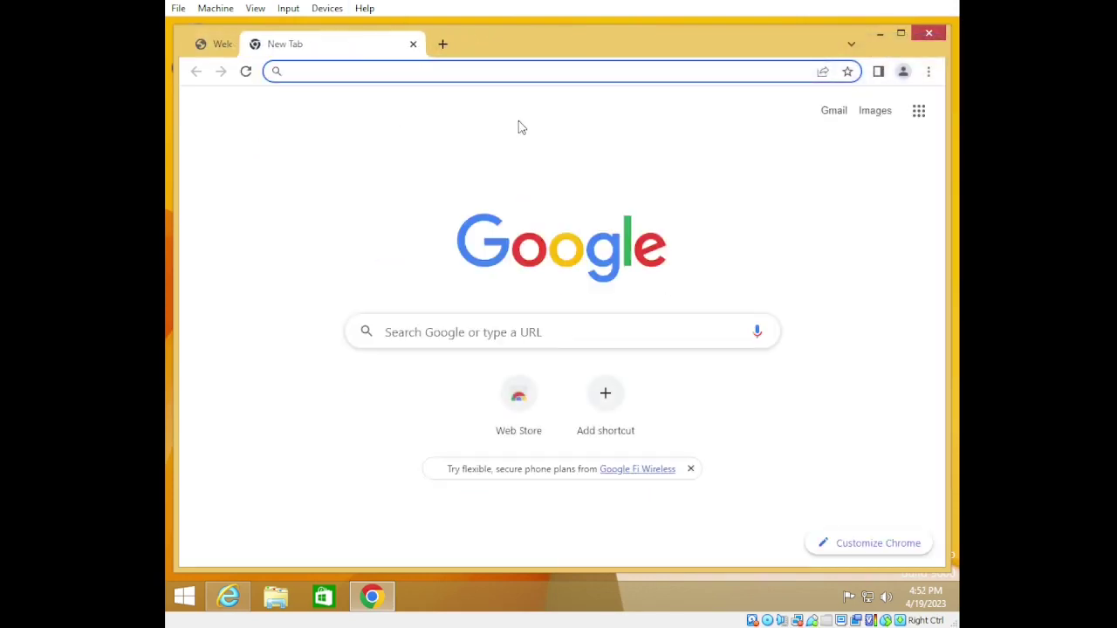
{"action": "type", "text": "yout"}
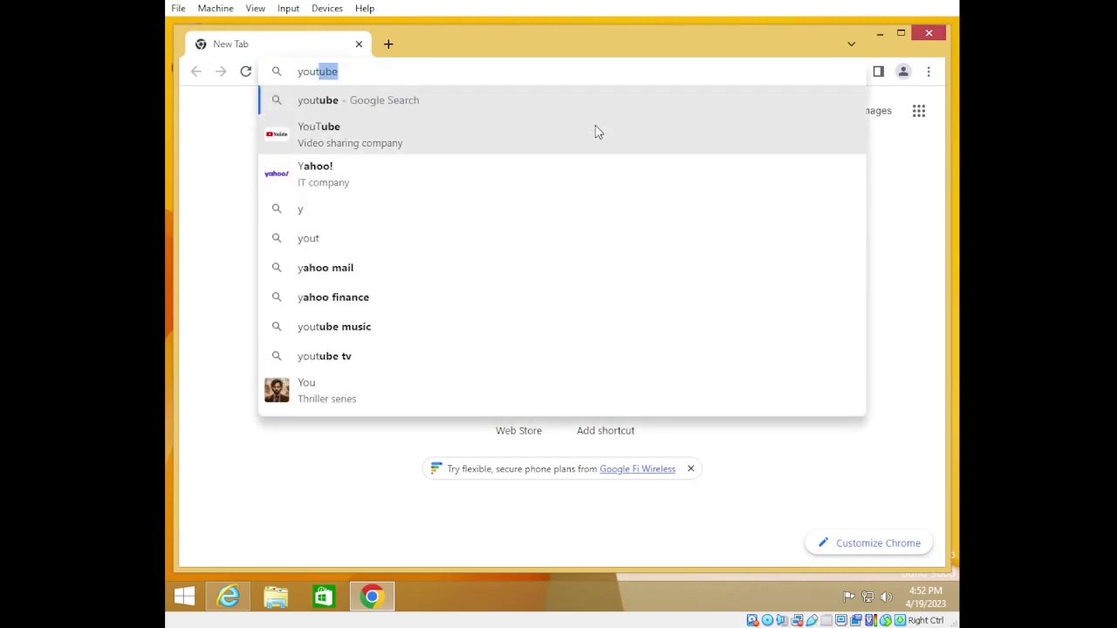
{"action": "key", "text": "Return"}
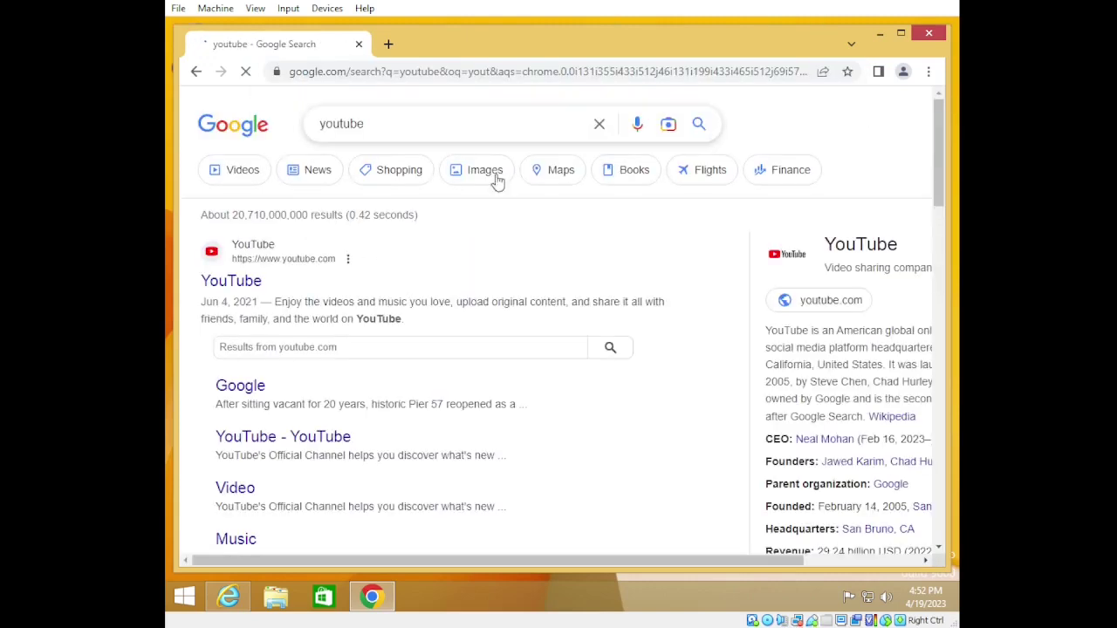
{"action": "left_click", "coordinate": [238, 297]}
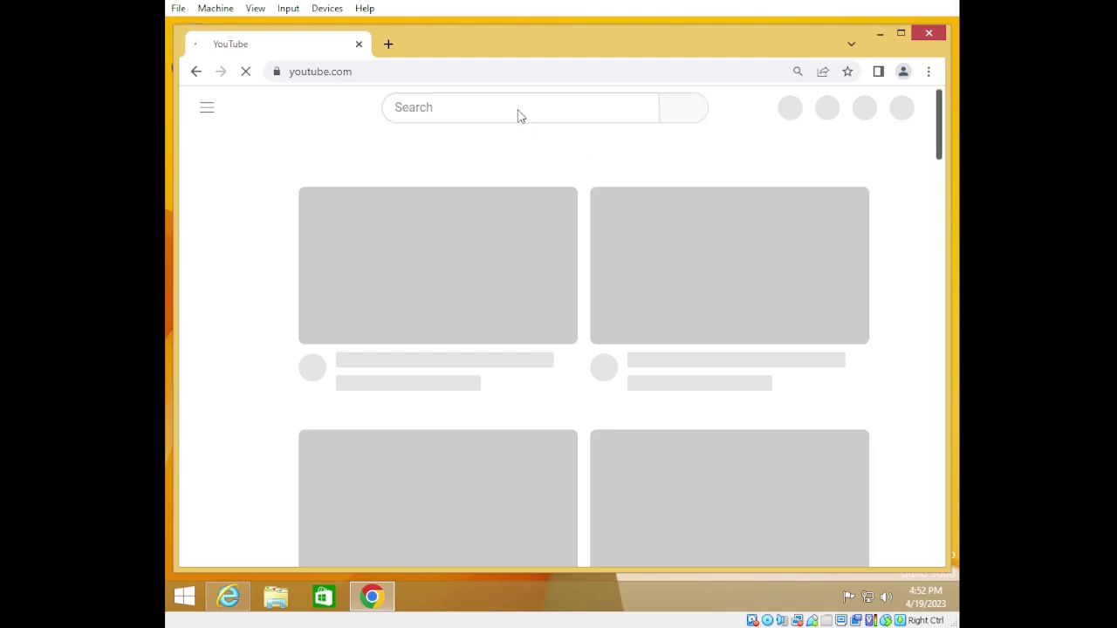
{"action": "left_click", "coordinate": [574, 107]}
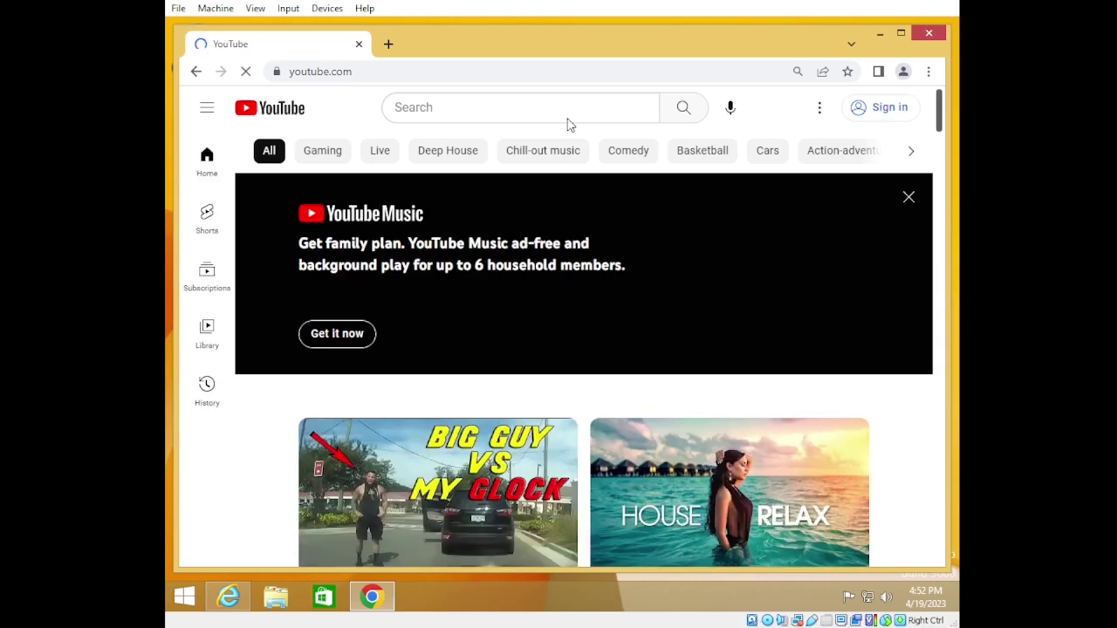
Step: Search YouTube for 'dynamagon' and open the Windows XP Showcase video
{"action": "left_click", "coordinate": [541, 109]}
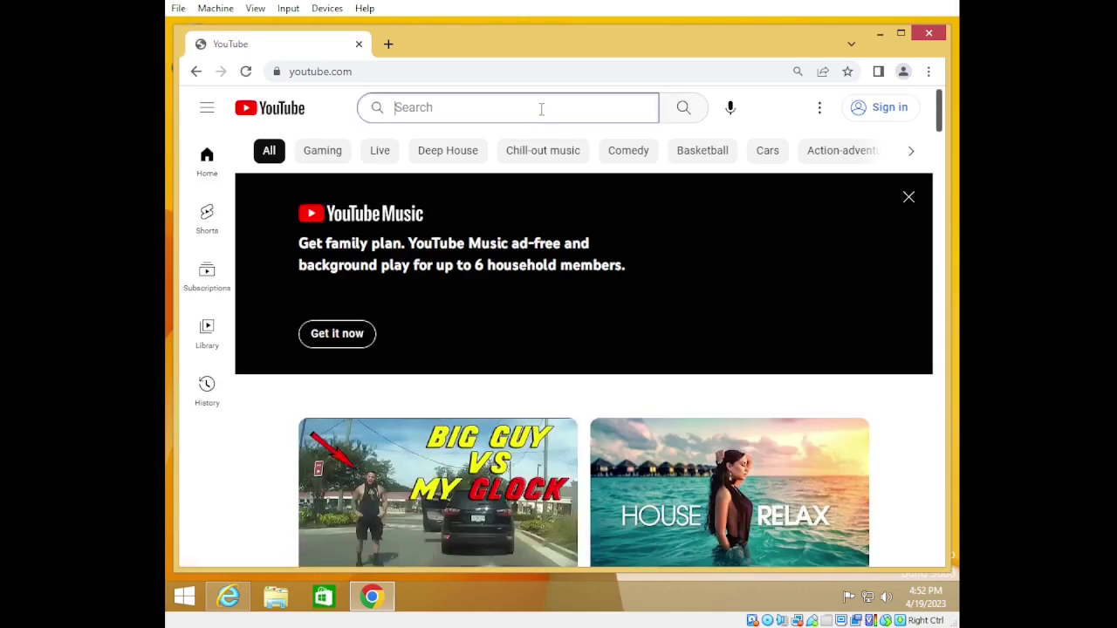
{"action": "type", "text": "dynamagon"}
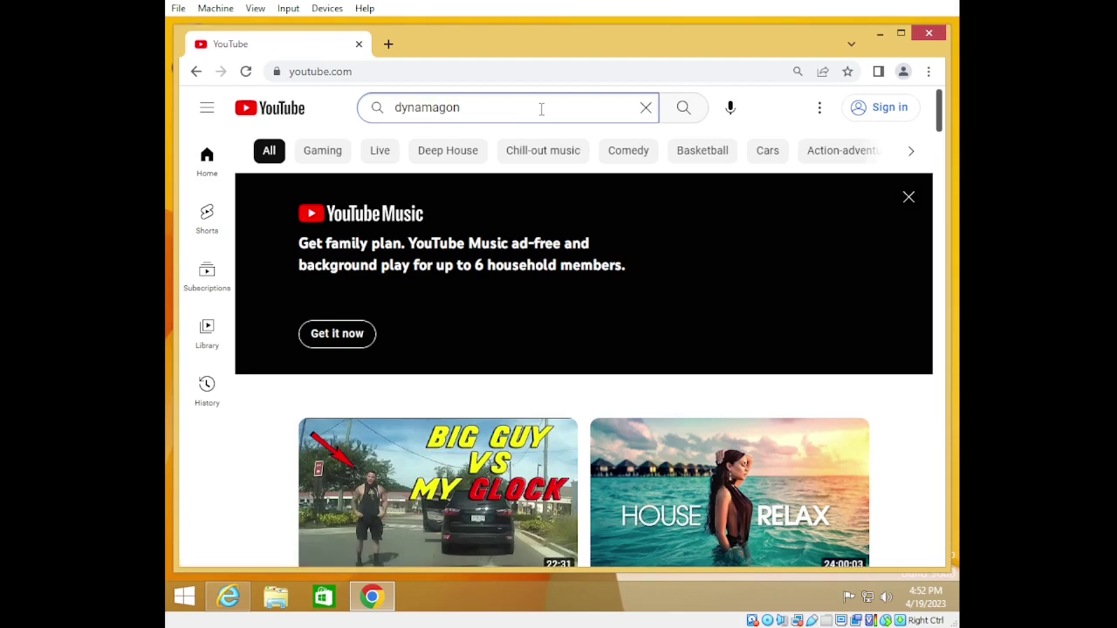
{"action": "key", "text": "Return"}
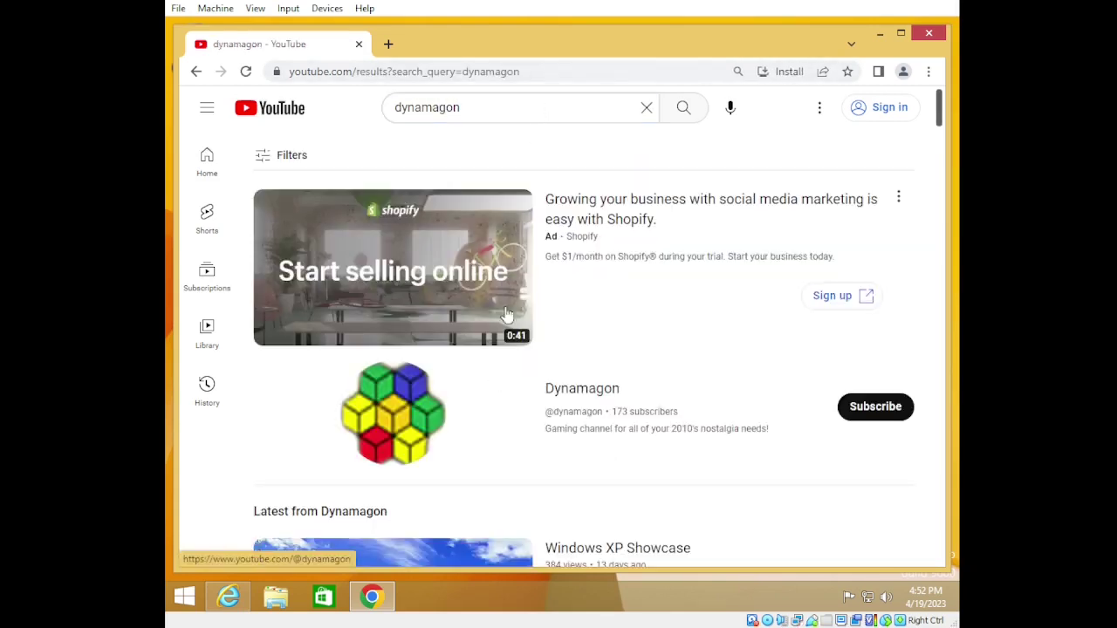
{"action": "scroll", "coordinate": [554, 397], "scroll_direction": "down", "scroll_amount": 2}
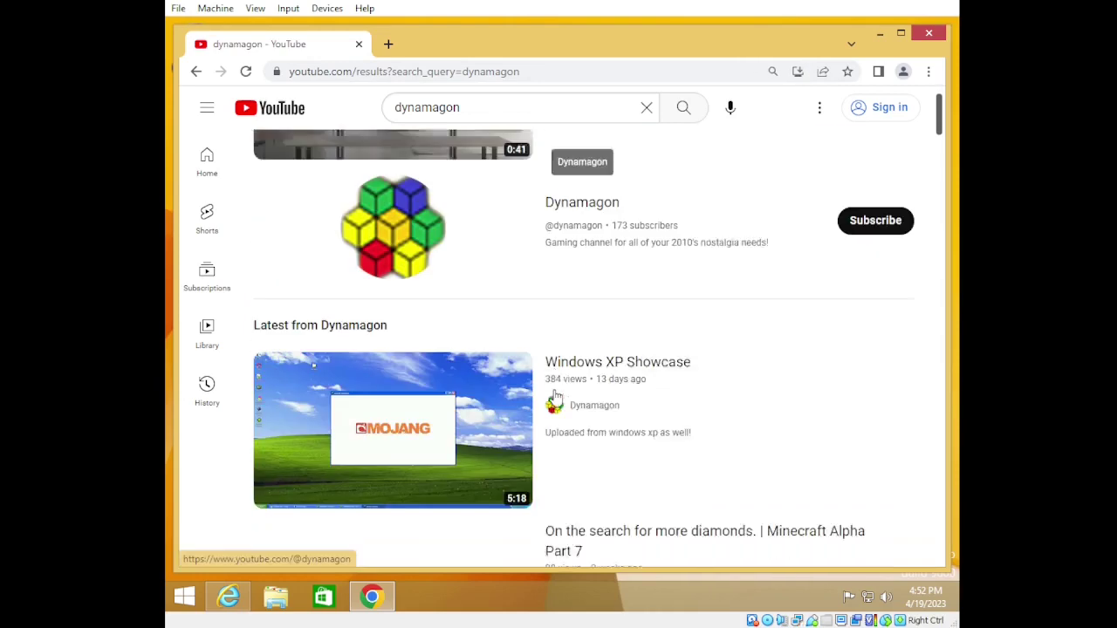
{"action": "scroll", "coordinate": [555, 397], "scroll_direction": "down", "scroll_amount": 1}
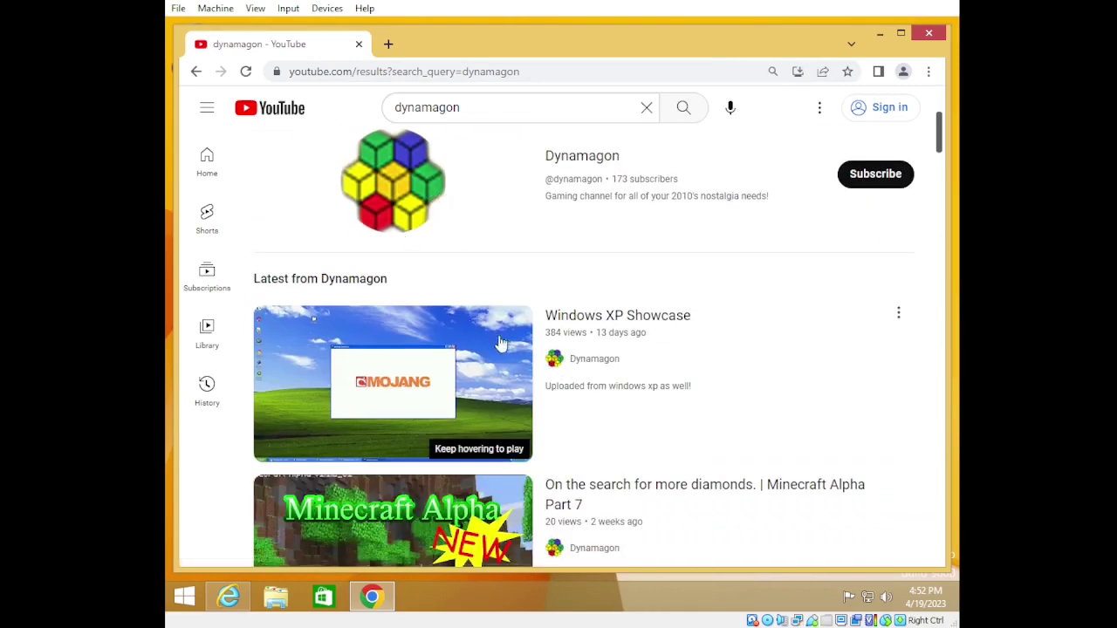
{"action": "left_click", "coordinate": [419, 366]}
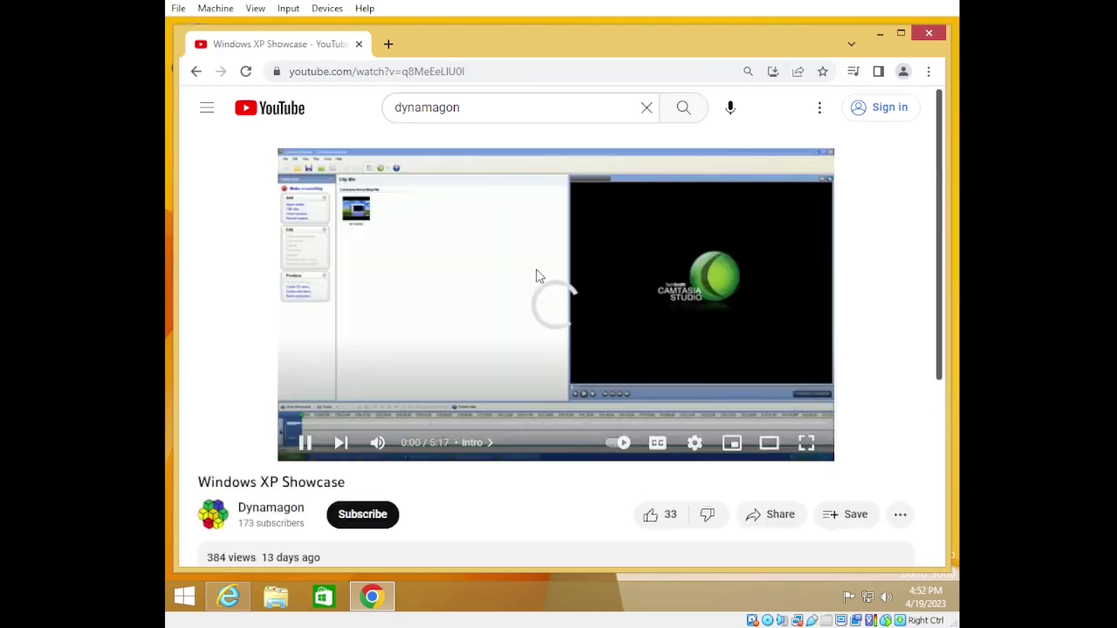
Step: Pause the video, expand its description, then close the Chrome window
{"action": "left_click", "coordinate": [467, 348]}
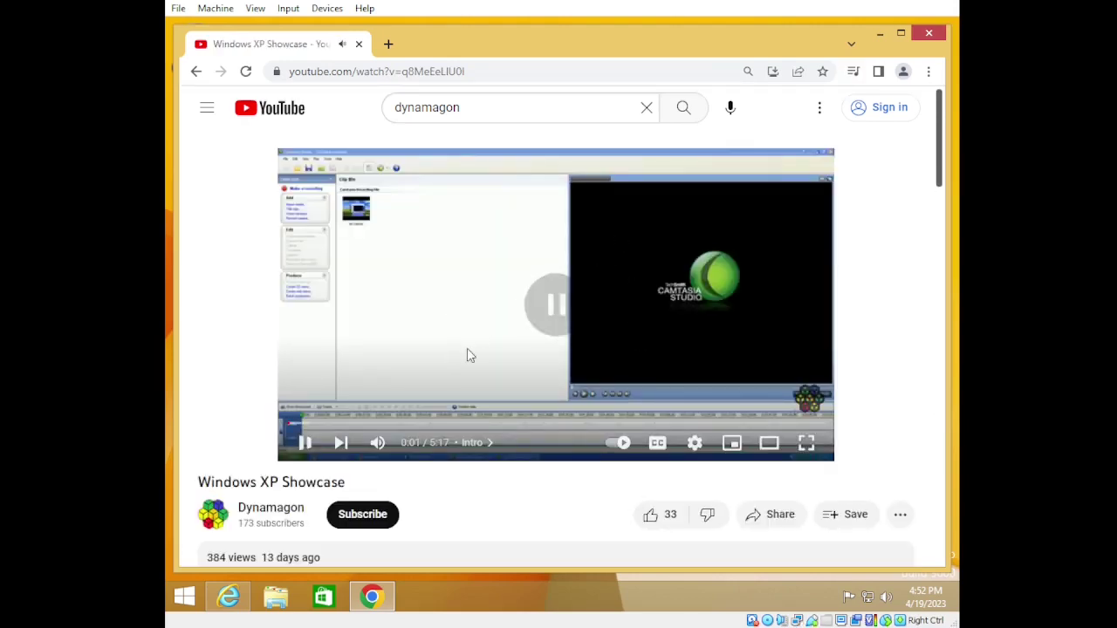
{"action": "scroll", "coordinate": [489, 415], "scroll_direction": "down", "scroll_amount": 5}
{"action": "scroll", "coordinate": [484, 395], "scroll_direction": "up", "scroll_amount": 2}
{"action": "scroll", "coordinate": [484, 395], "scroll_direction": "up", "scroll_amount": 2}
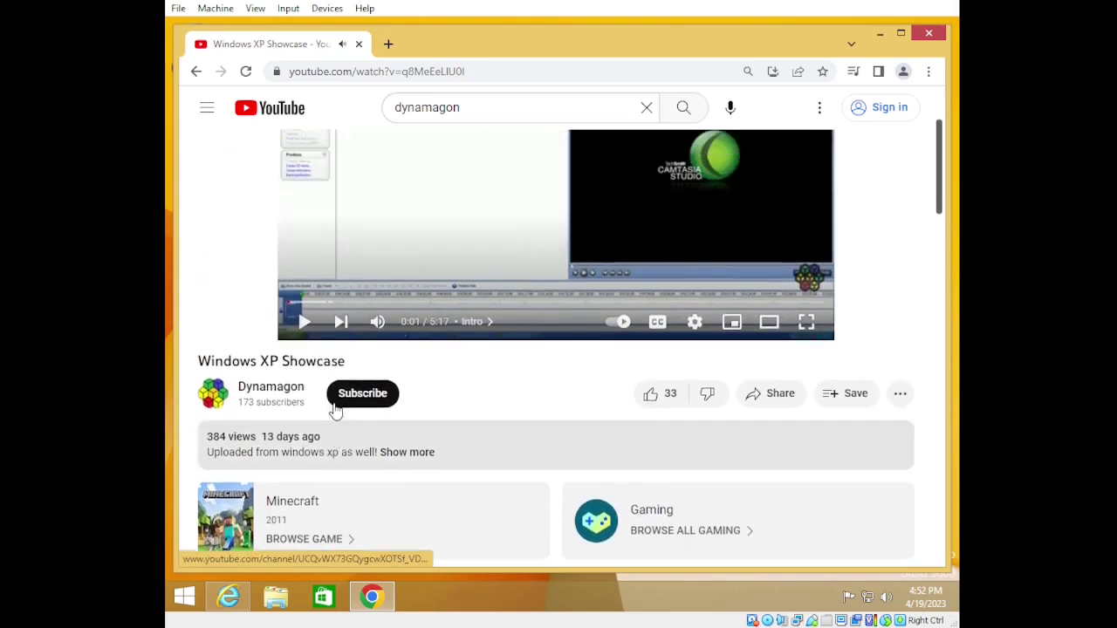
{"action": "left_click", "coordinate": [394, 495]}
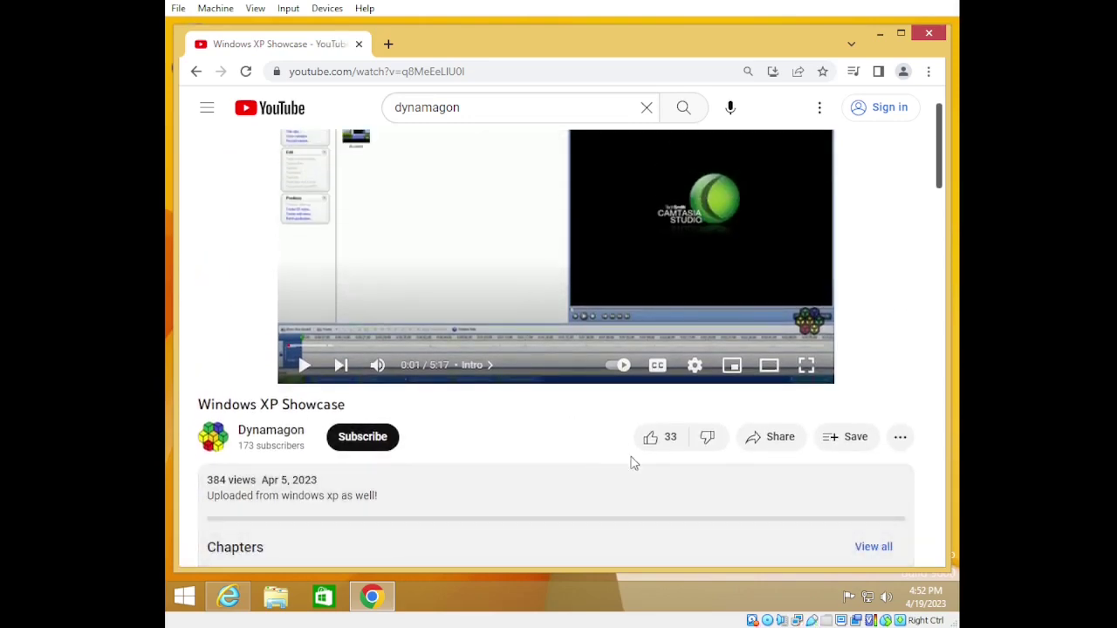
{"action": "left_click_drag", "start_coordinate": [601, 43], "coordinate": [530, 17]}
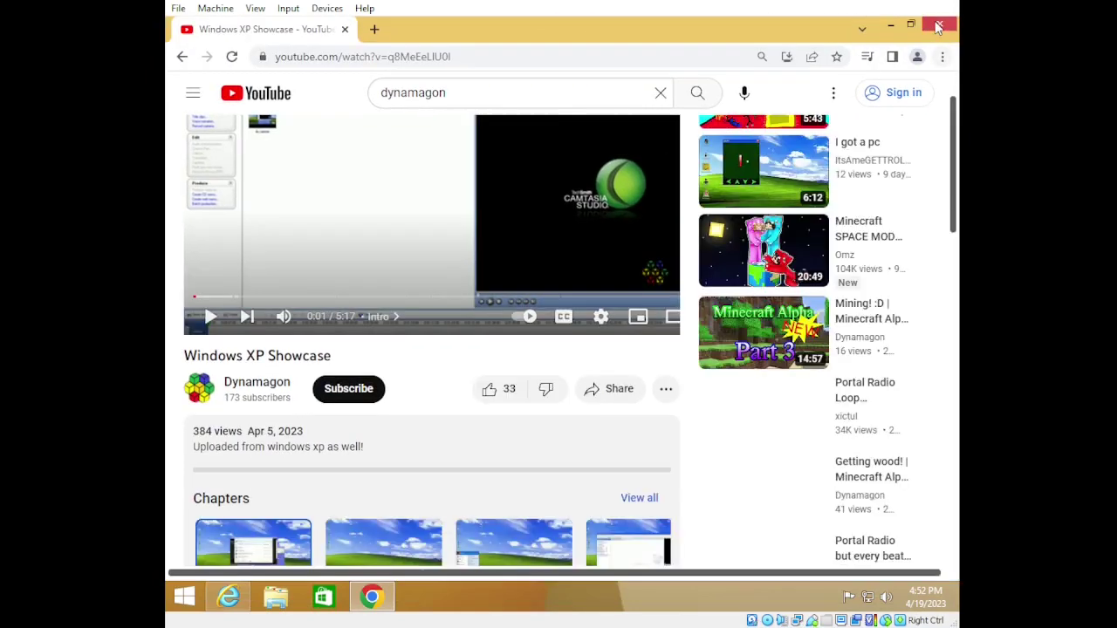
{"action": "left_click", "coordinate": [942, 27]}
Step: Launch the Store app from Start and shrink it into a floating window
{"action": "left_click", "coordinate": [185, 599]}
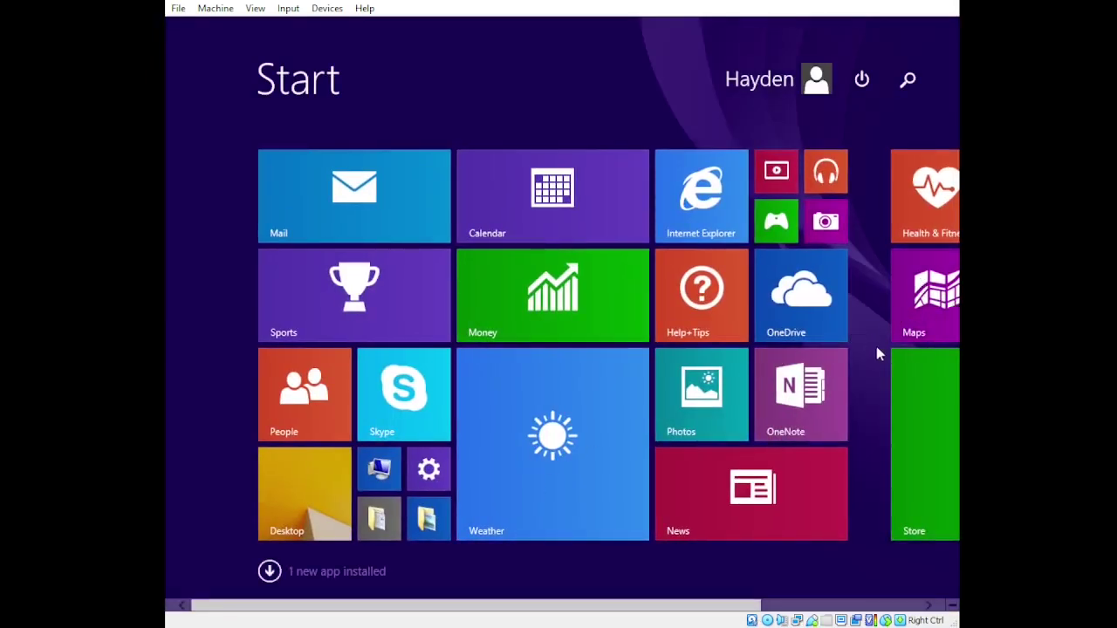
{"action": "left_click", "coordinate": [942, 364]}
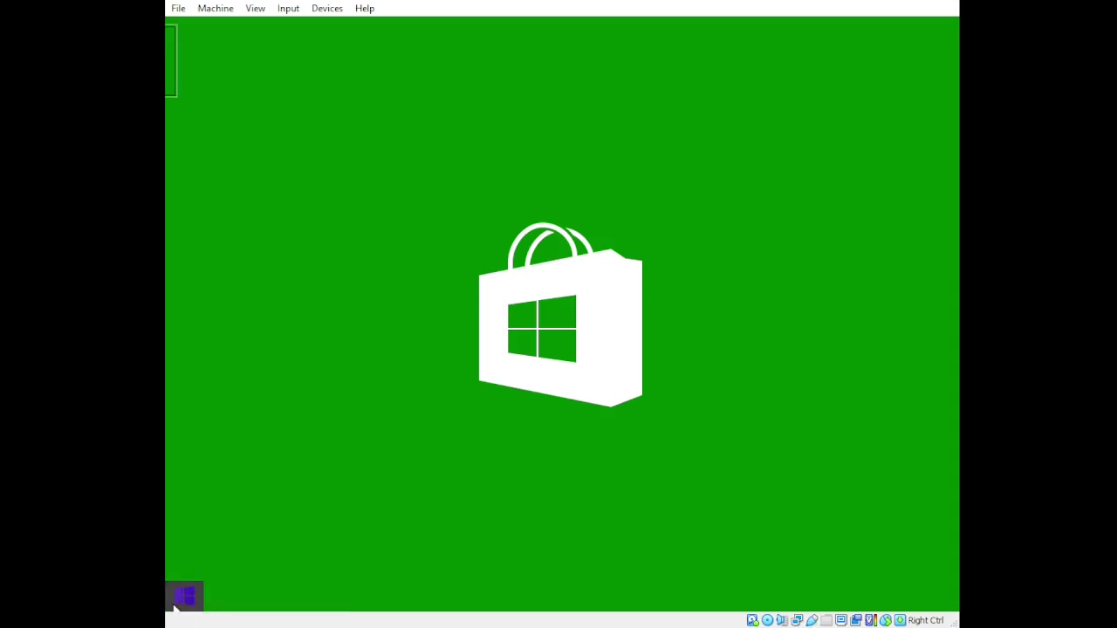
{"action": "left_click", "coordinate": [178, 604]}
{"action": "left_click", "coordinate": [178, 604]}
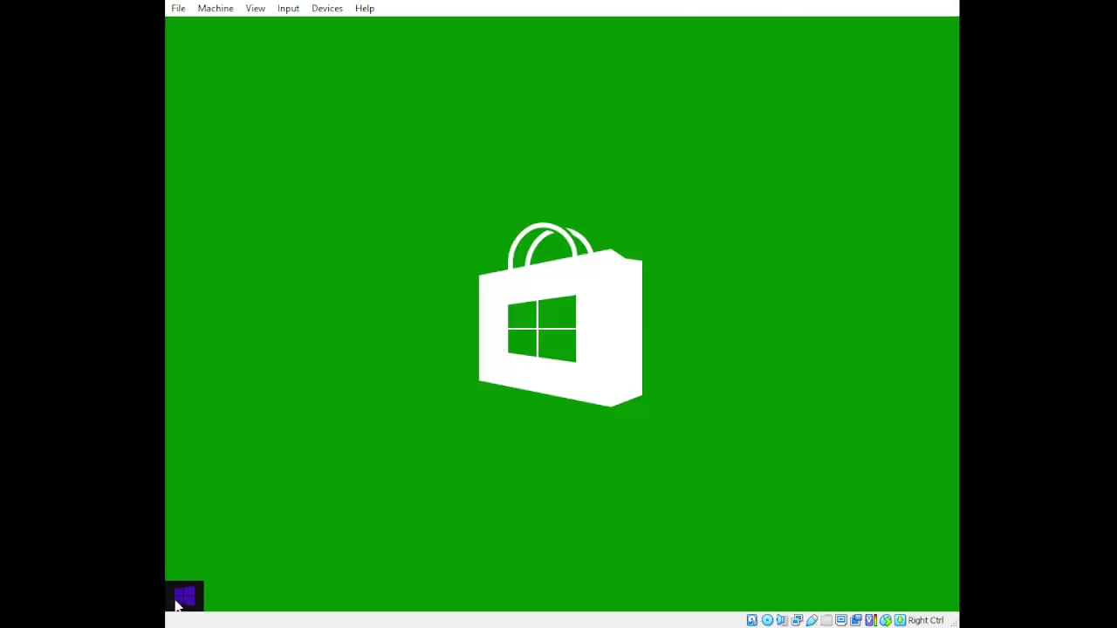
{"action": "mouse_move", "coordinate": [899, 20]}
{"action": "left_mouse_down"}
{"action": "mouse_move", "coordinate": [908, 108]}
{"action": "mouse_move", "coordinate": [898, 20]}
{"action": "left_mouse_up"}
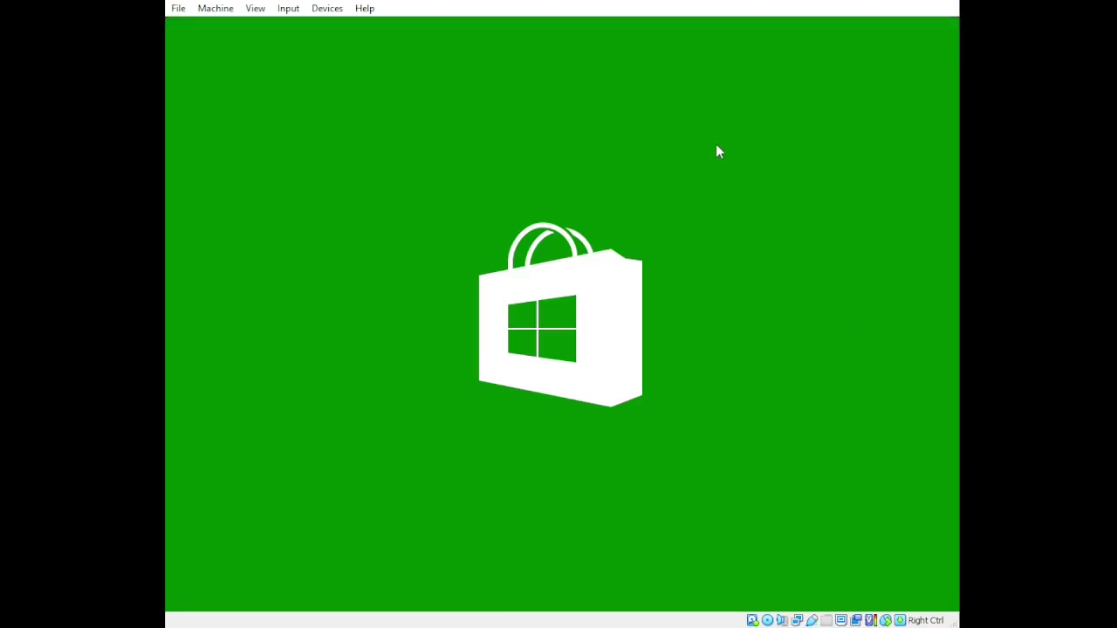
{"action": "mouse_move", "coordinate": [716, 22]}
{"action": "left_click_drag", "start_coordinate": [715, 25], "coordinate": [904, 23]}
Step: Return to the Store app and close it with its title-bar X
{"action": "left_click", "coordinate": [183, 596]}
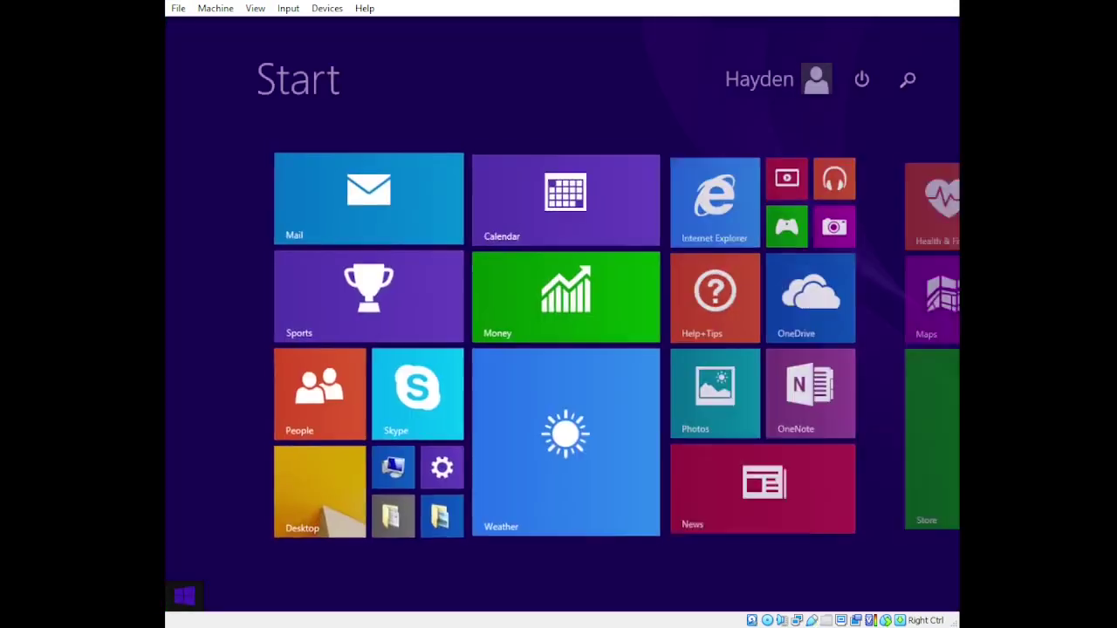
{"action": "key", "text": "super"}
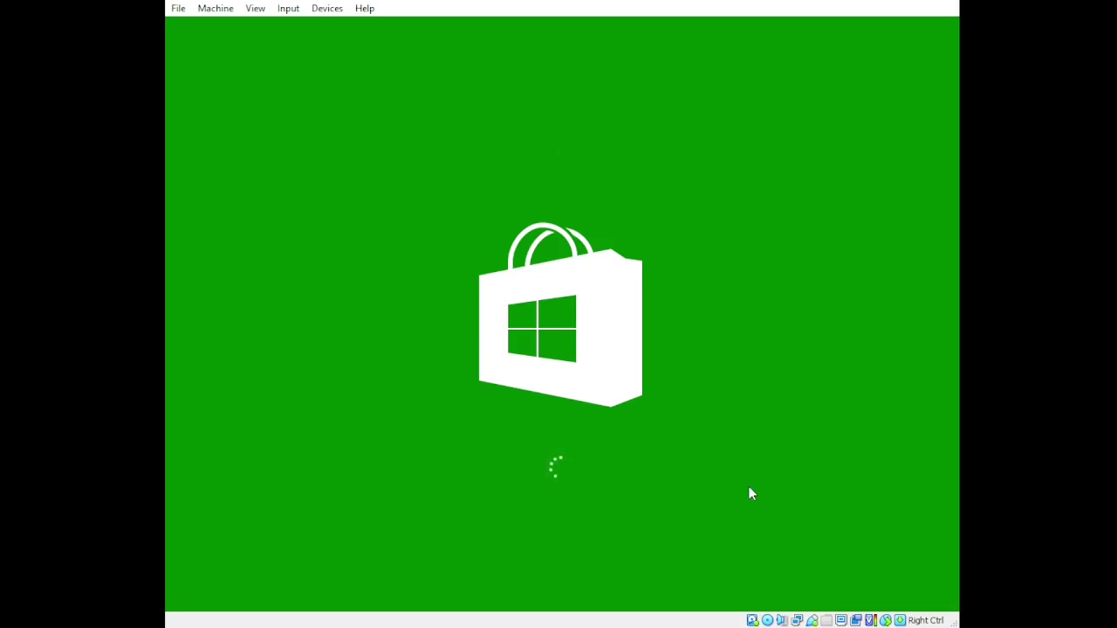
{"action": "left_click_drag", "start_coordinate": [549, 278], "coordinate": [902, 93]}
{"action": "mouse_move", "coordinate": [723, 27]}
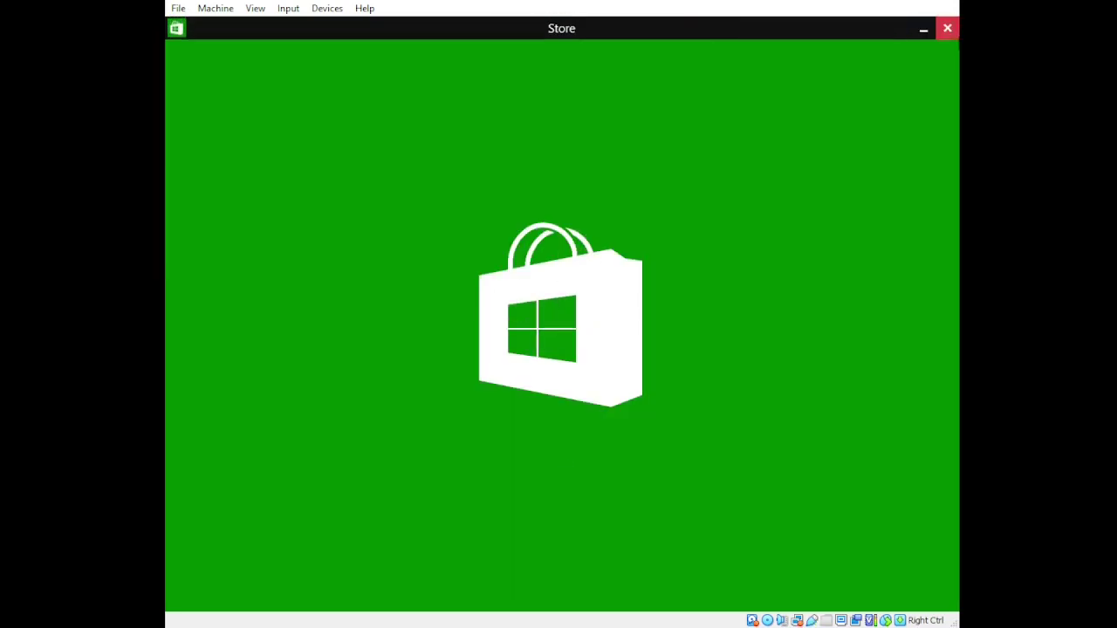
{"action": "left_click", "coordinate": [944, 28]}
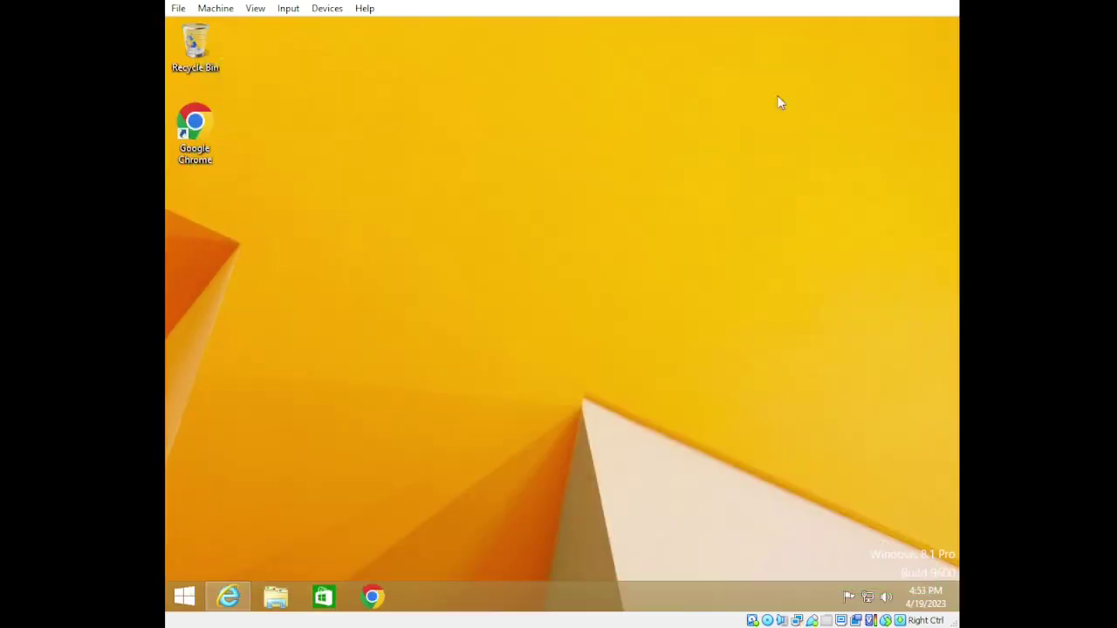
Step: Open File Explorer and browse the Desktop, Downloads and Recent places favorites
{"action": "left_click", "coordinate": [181, 598]}
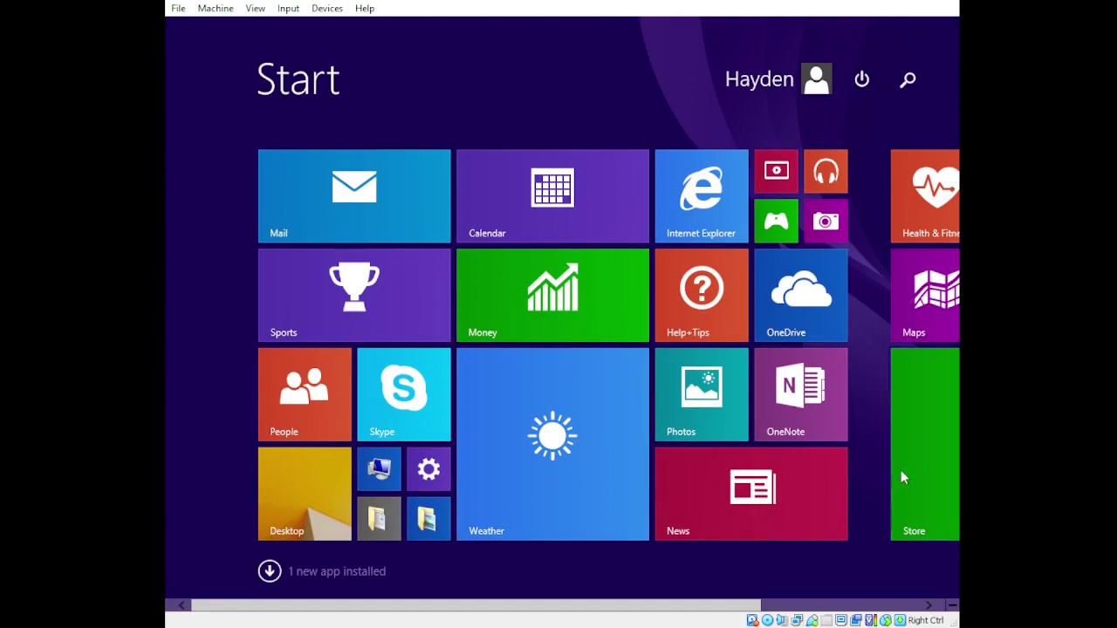
{"action": "left_click", "coordinate": [427, 519]}
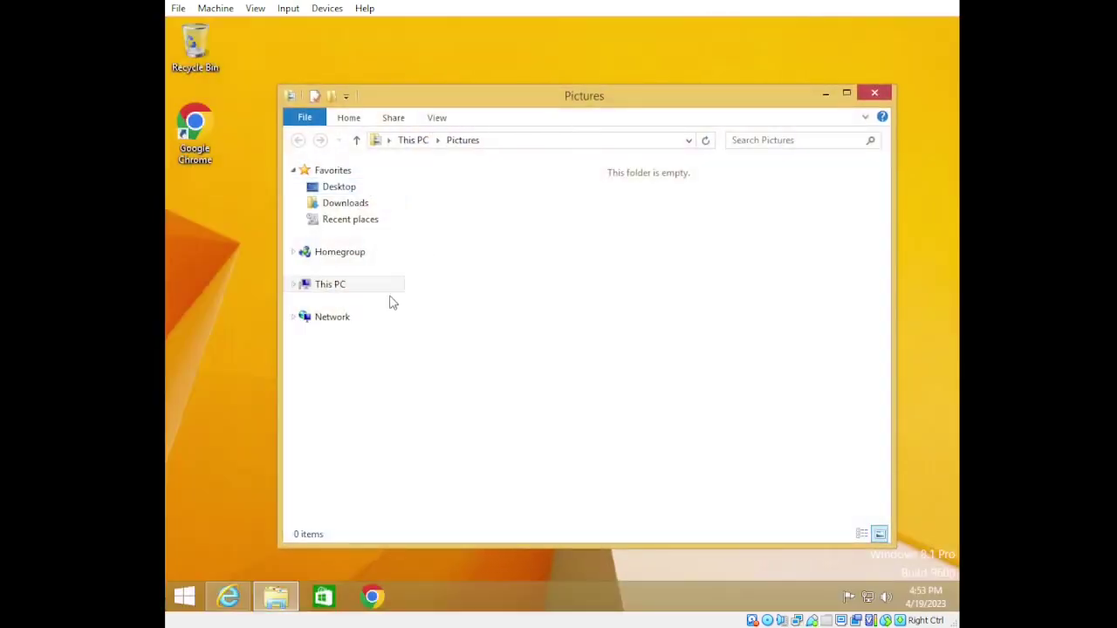
{"action": "left_click", "coordinate": [339, 191]}
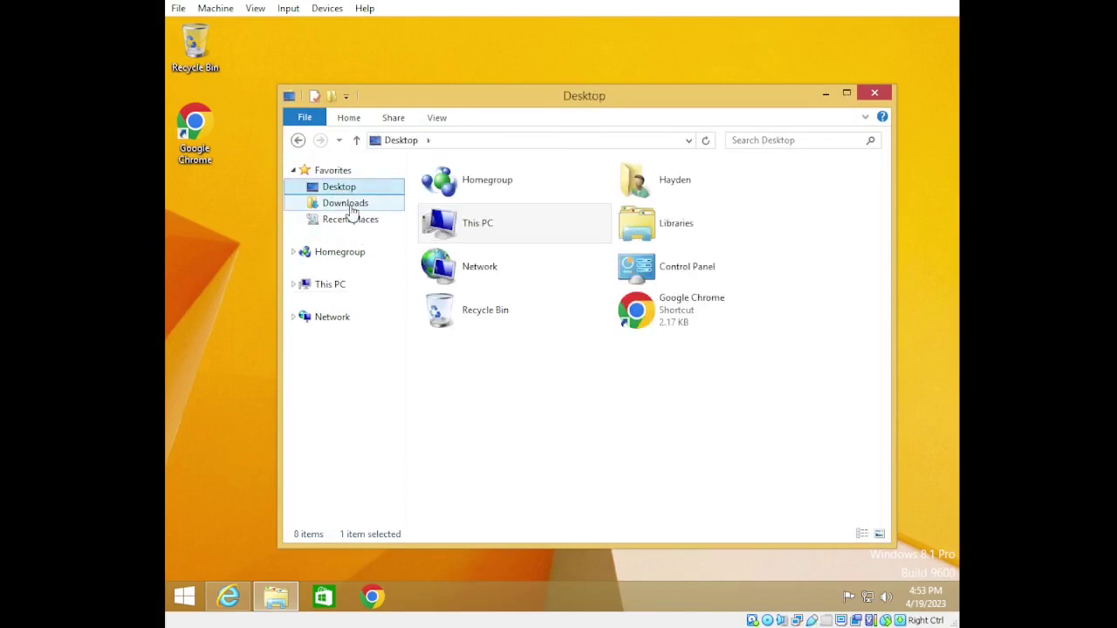
{"action": "left_click", "coordinate": [346, 205]}
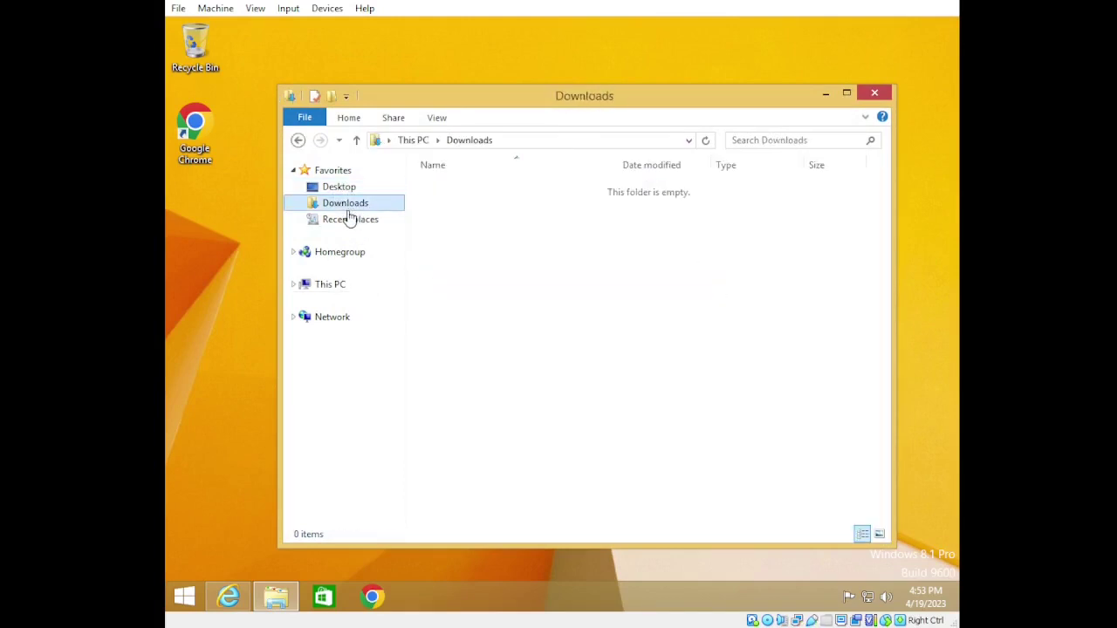
{"action": "left_click", "coordinate": [349, 225]}
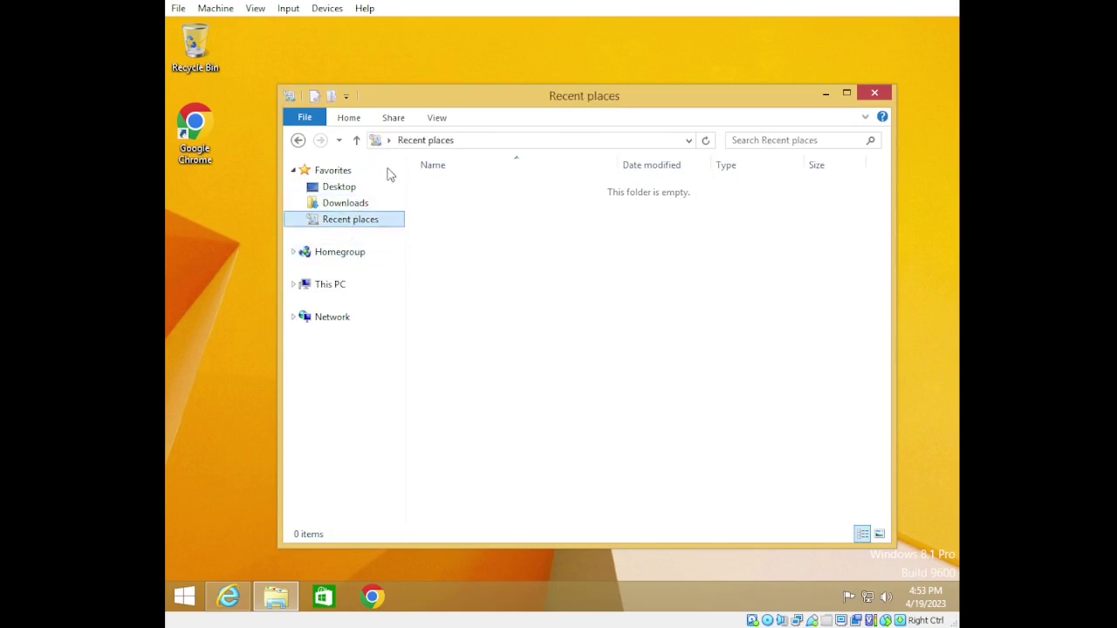
{"action": "left_click", "coordinate": [359, 188]}
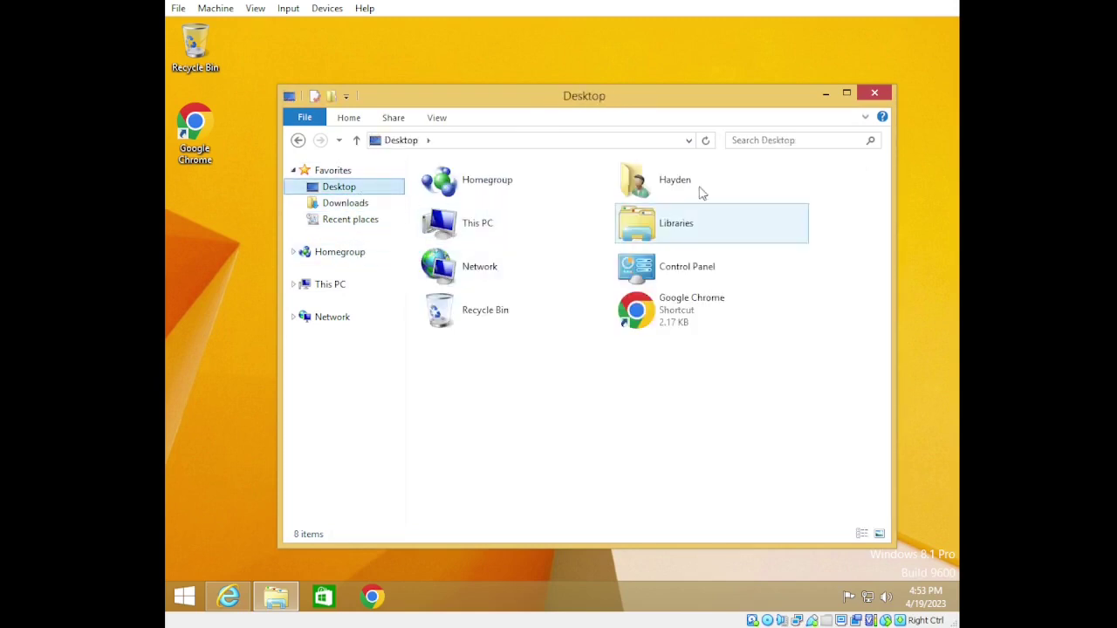
Step: Enlarge the window, open Homegroup, then expand This PC and open CD Drive (D:)
{"action": "left_click_drag", "start_coordinate": [608, 86], "coordinate": [638, 119]}
{"action": "double_click", "coordinate": [496, 195]}
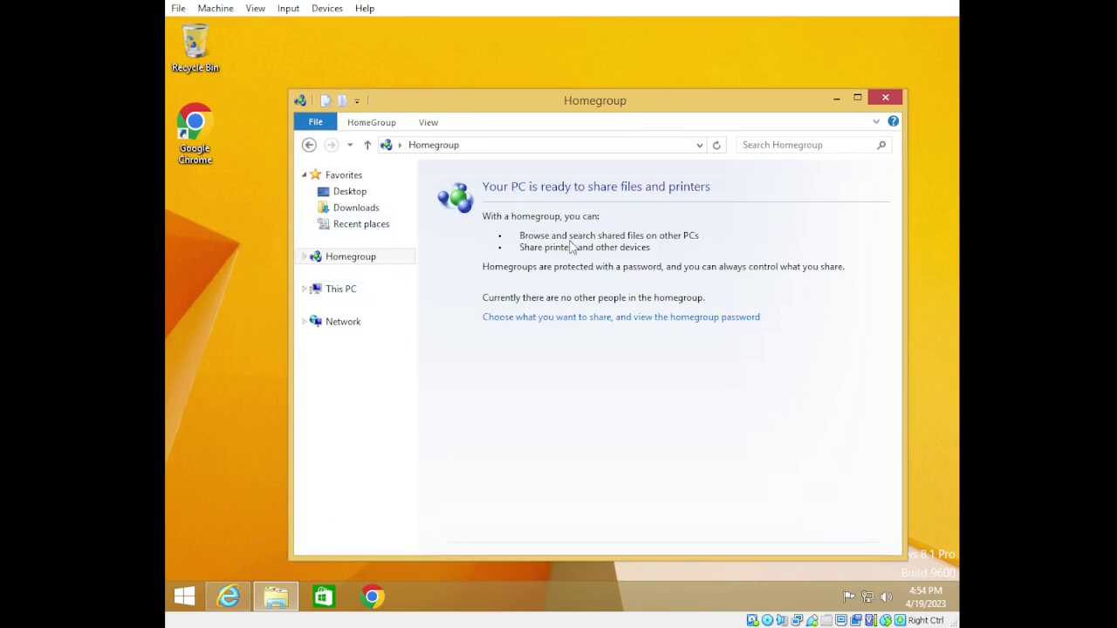
{"action": "left_click", "coordinate": [303, 290]}
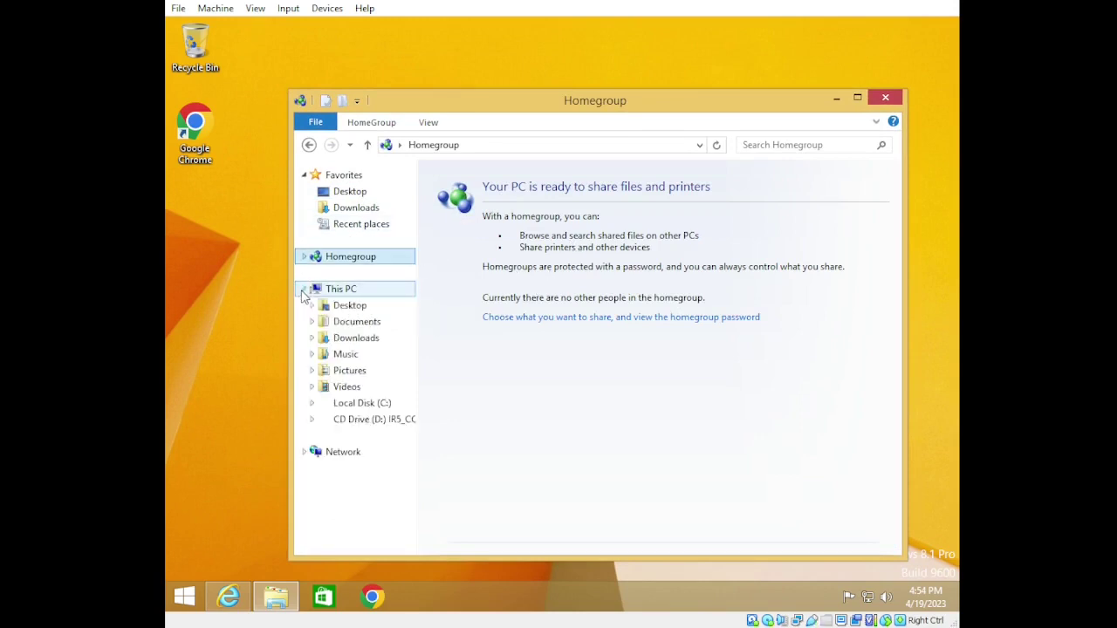
{"action": "left_click", "coordinate": [365, 421]}
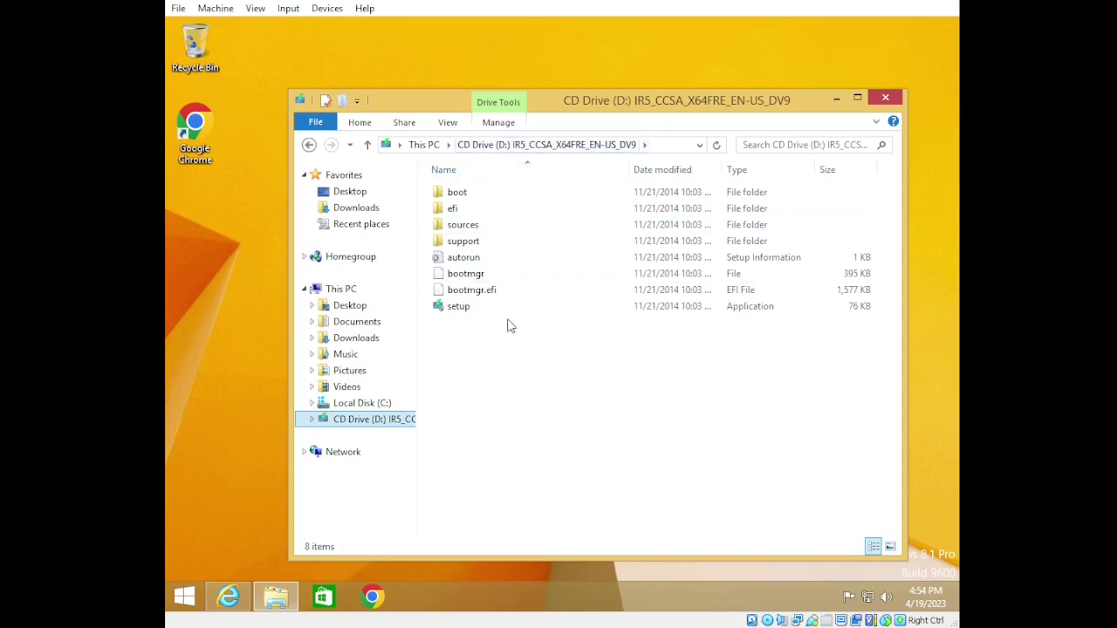
Step: Launch Windows 8.1 setup from the CD and allow it through the UAC prompt
{"action": "left_click", "coordinate": [482, 305]}
{"action": "double_click", "coordinate": [480, 305]}
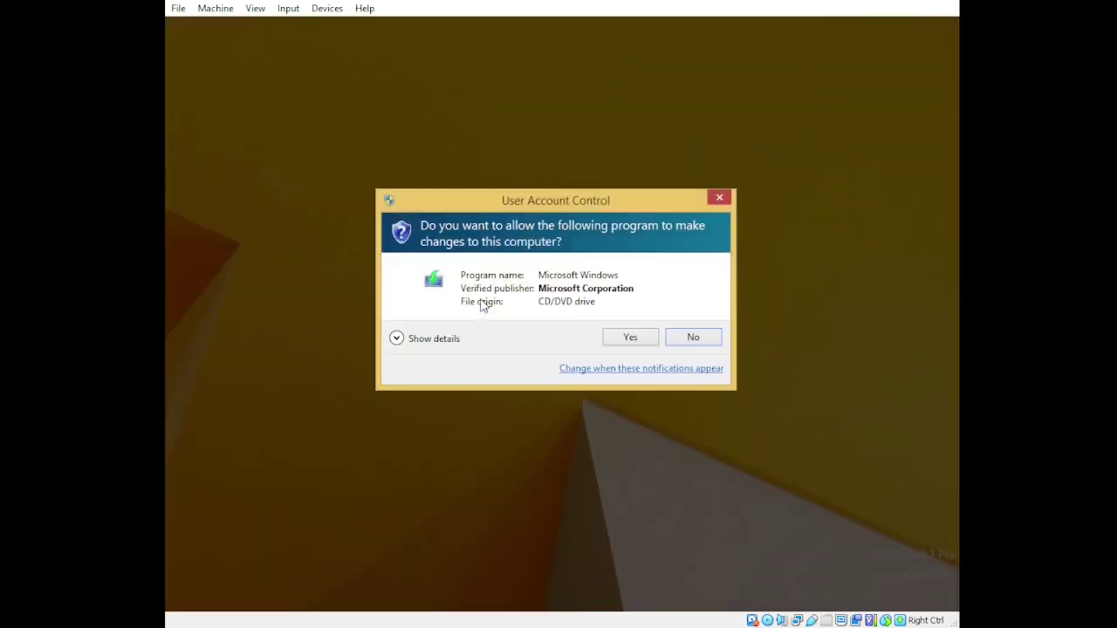
{"action": "left_click", "coordinate": [624, 339]}
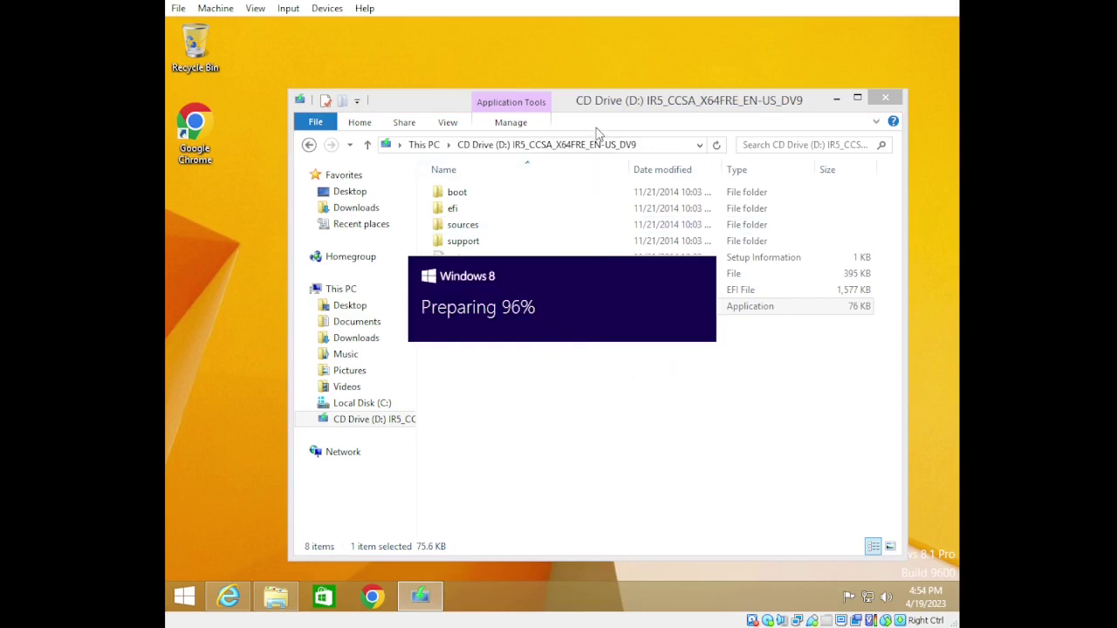
{"action": "left_click_drag", "start_coordinate": [576, 118], "coordinate": [564, 72]}
{"action": "left_click", "coordinate": [419, 591]}
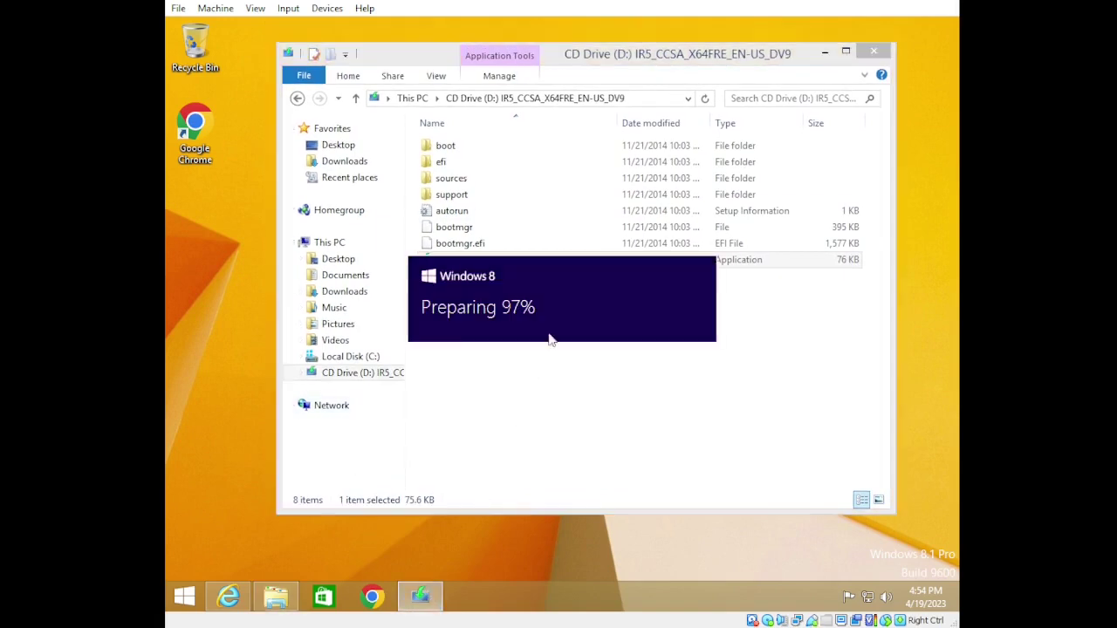
{"action": "left_click", "coordinate": [465, 292]}
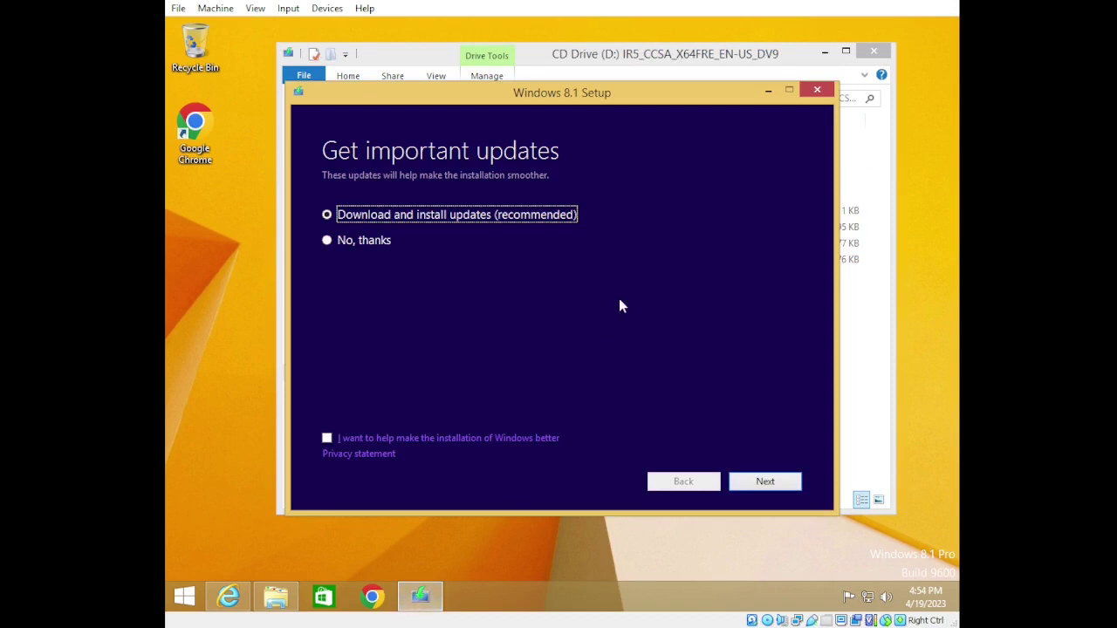
Step: Decline setup updates, quit Windows 8.1 Setup, and open Local Disk (C:)
{"action": "left_click", "coordinate": [355, 245]}
{"action": "left_click", "coordinate": [816, 90]}
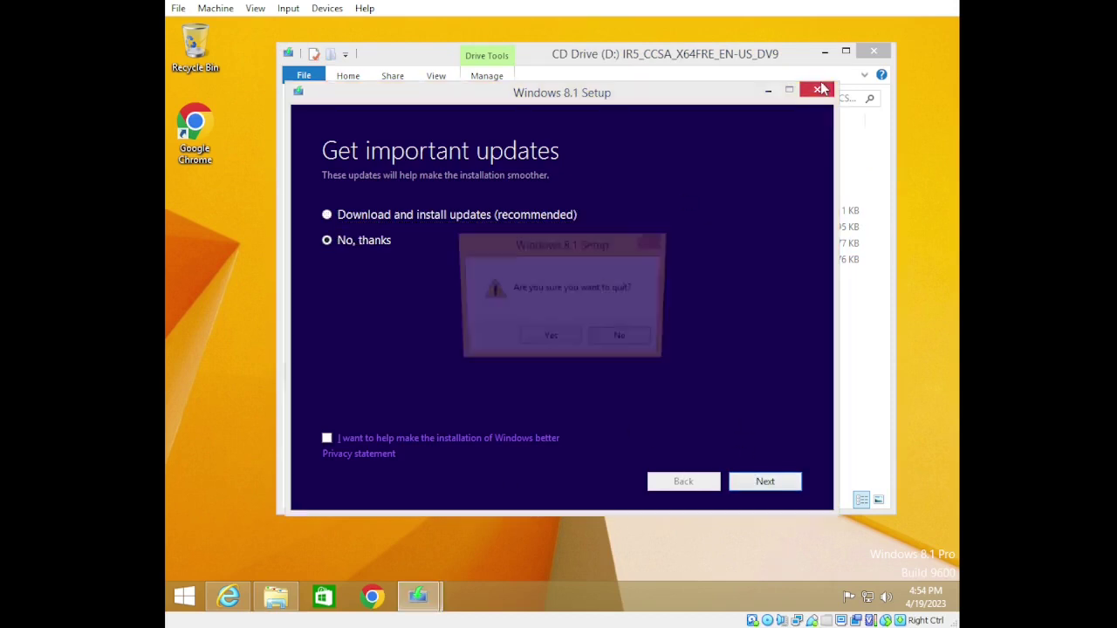
{"action": "left_click", "coordinate": [552, 339]}
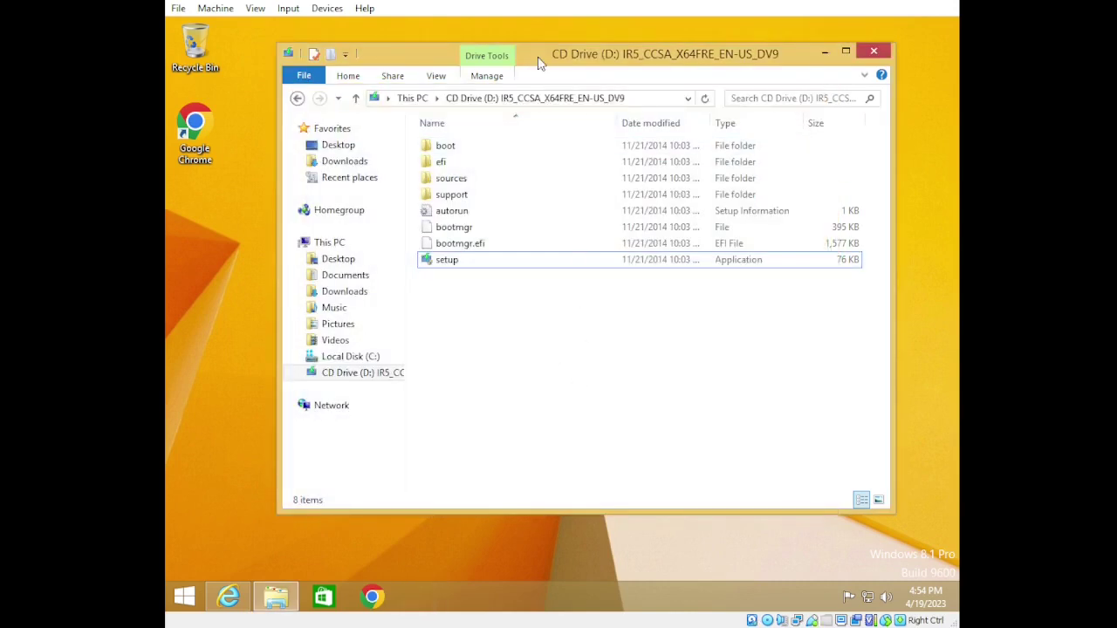
{"action": "left_click_drag", "start_coordinate": [538, 62], "coordinate": [543, 105]}
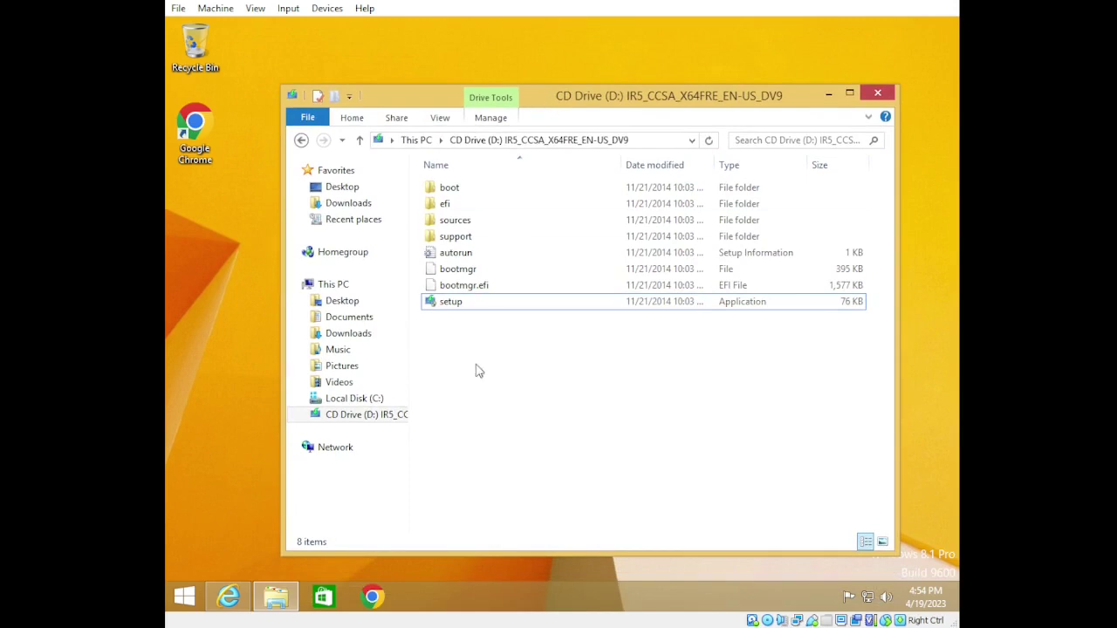
{"action": "left_click", "coordinate": [384, 399]}
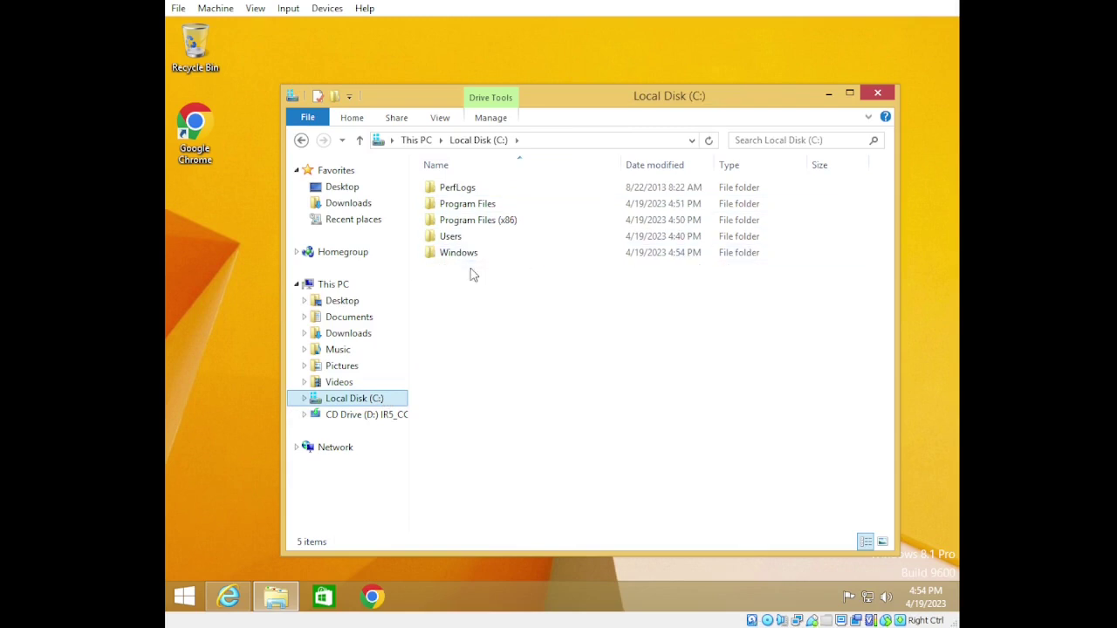
Step: Open PC settings from the Start screen and expand it to full screen
{"action": "left_click", "coordinate": [186, 597]}
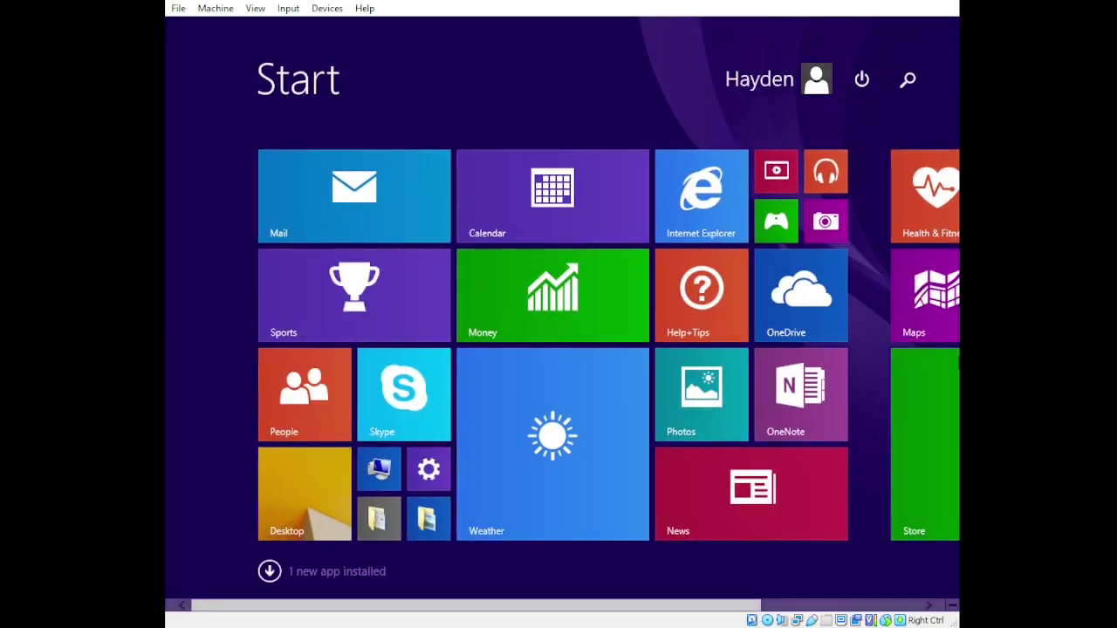
{"action": "left_click", "coordinate": [310, 519]}
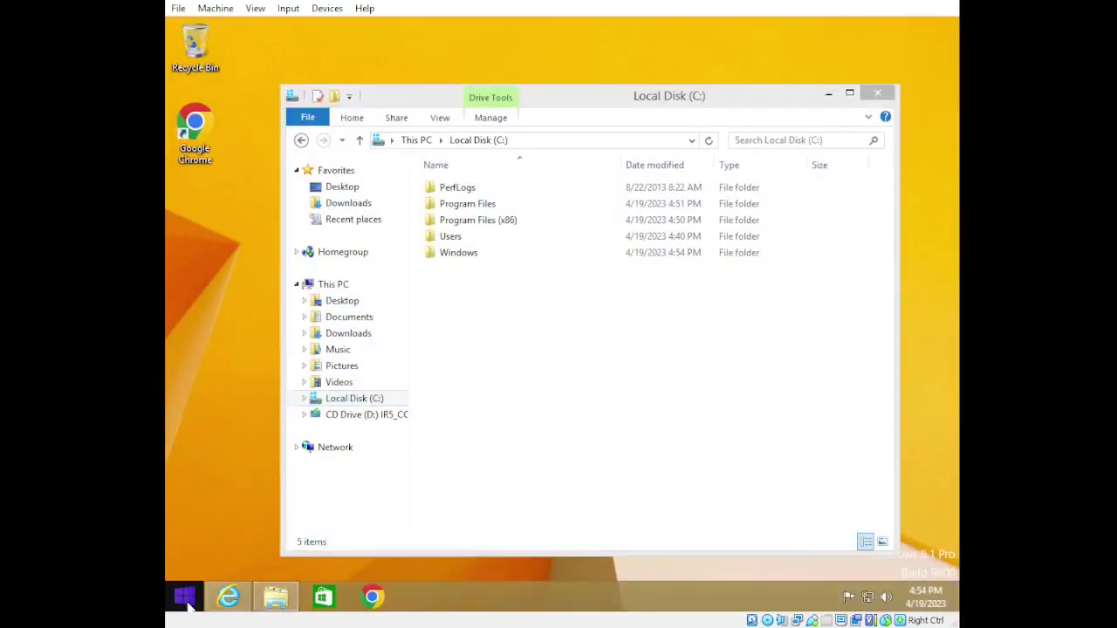
{"action": "left_click", "coordinate": [183, 595]}
{"action": "left_click", "coordinate": [431, 466]}
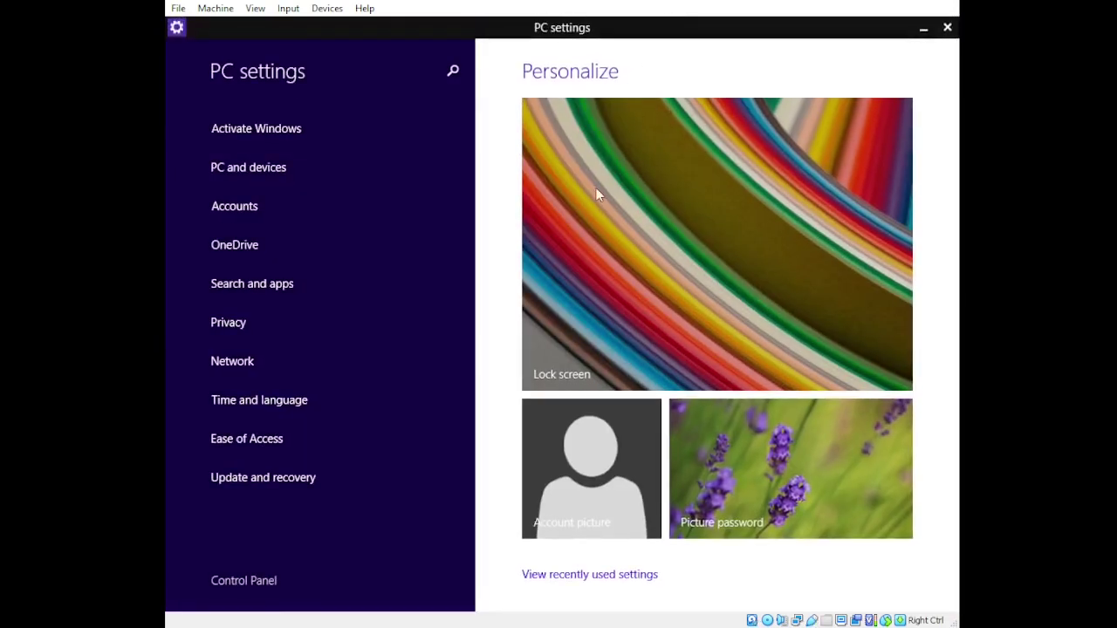
{"action": "left_click_drag", "start_coordinate": [641, 27], "coordinate": [687, 220]}
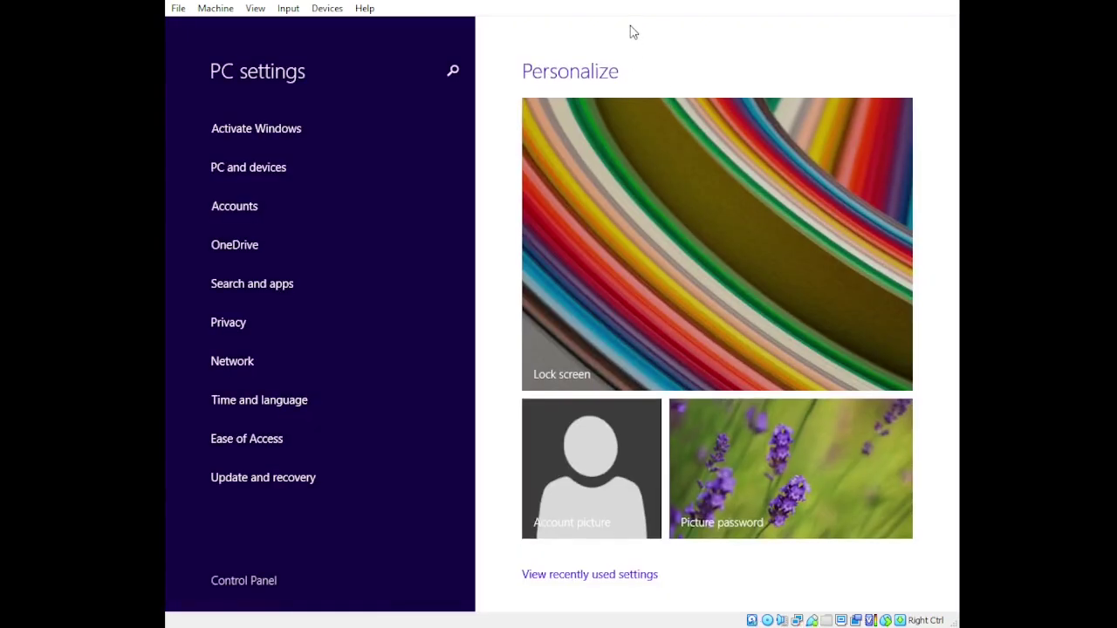
{"action": "mouse_move", "coordinate": [633, 30]}
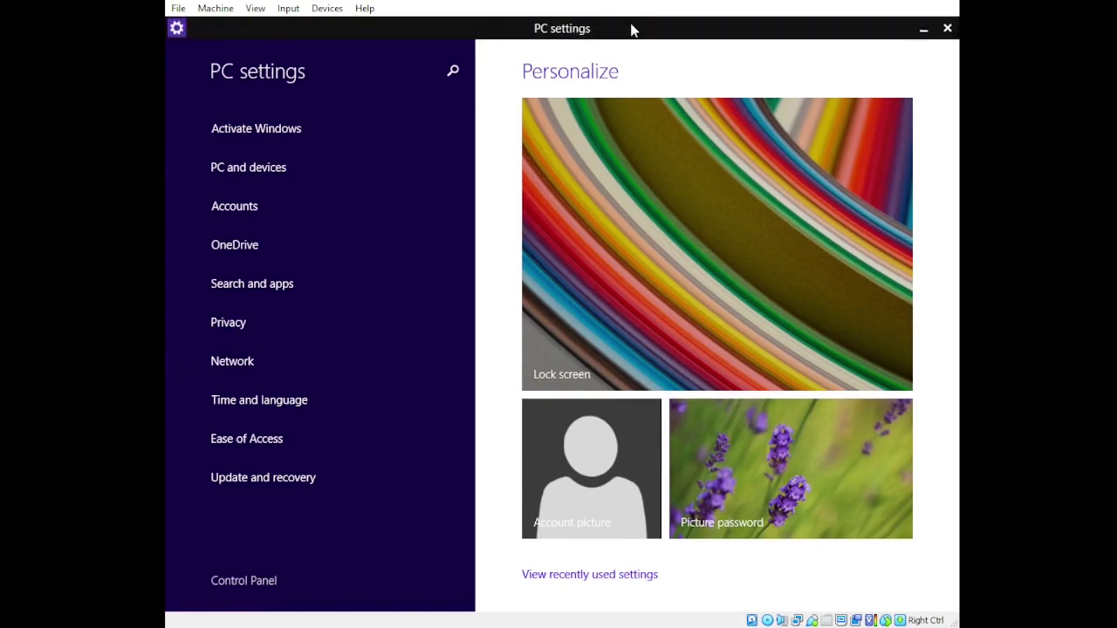
{"action": "key", "text": "super+Right"}
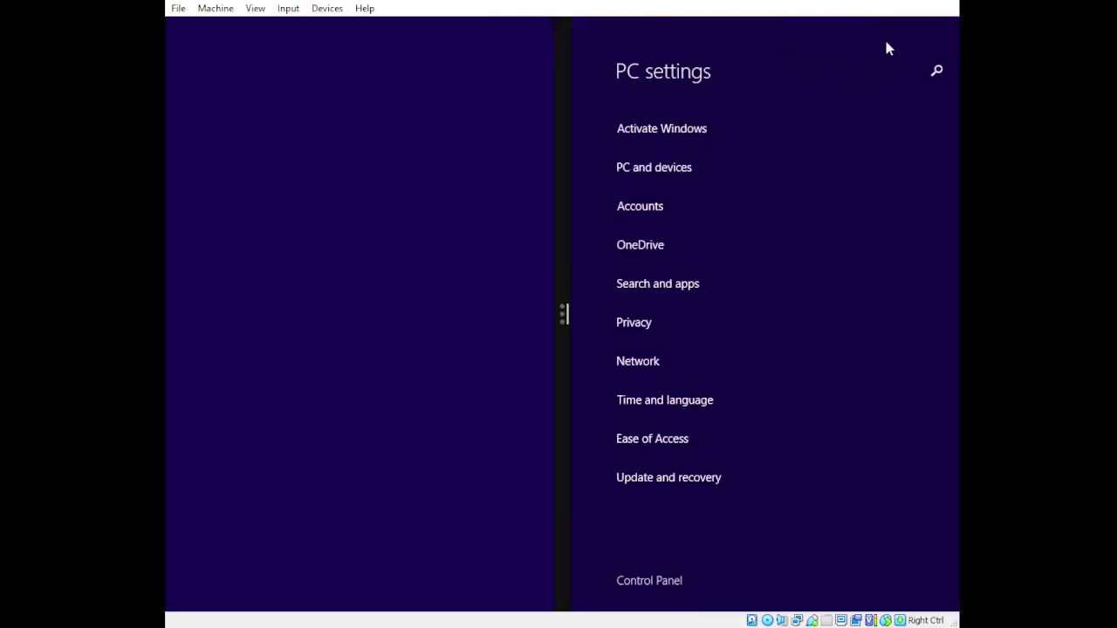
{"action": "left_click_drag", "start_coordinate": [564, 332], "coordinate": [446, 252]}
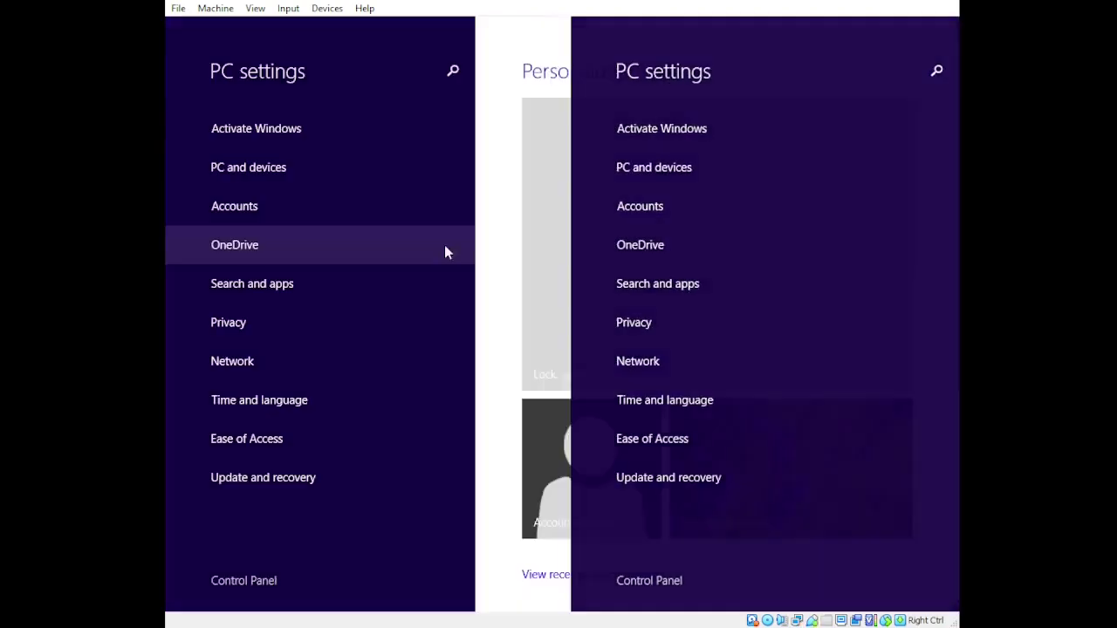
Step: View the lock screen settings, which require Windows activation, then close PC settings
{"action": "left_click", "coordinate": [568, 343]}
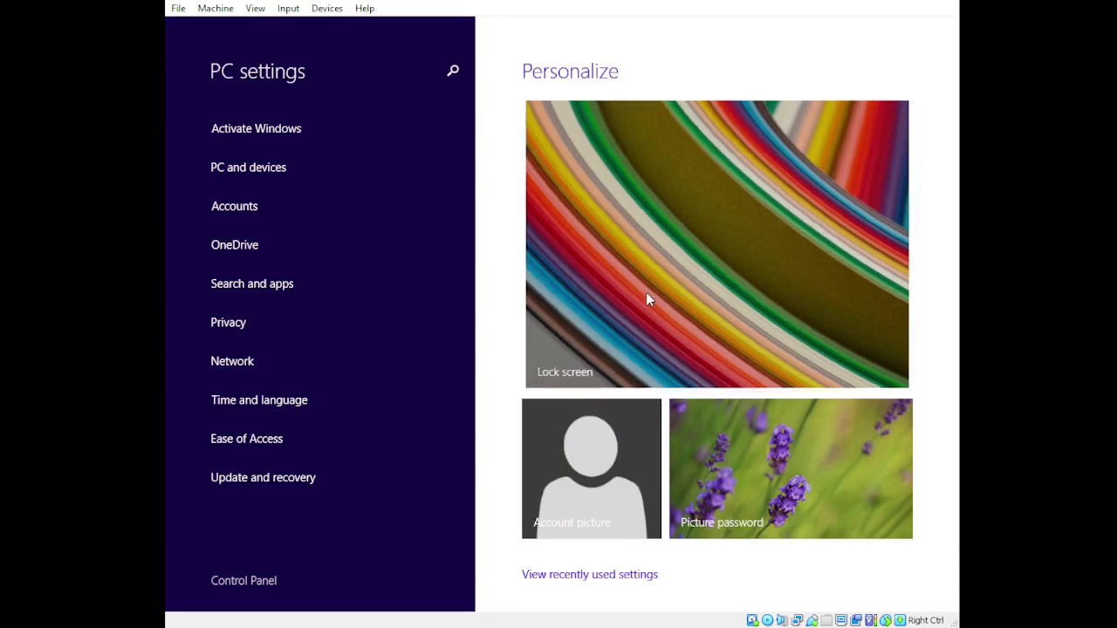
{"action": "scroll", "coordinate": [646, 323], "scroll_direction": "down", "scroll_amount": 3}
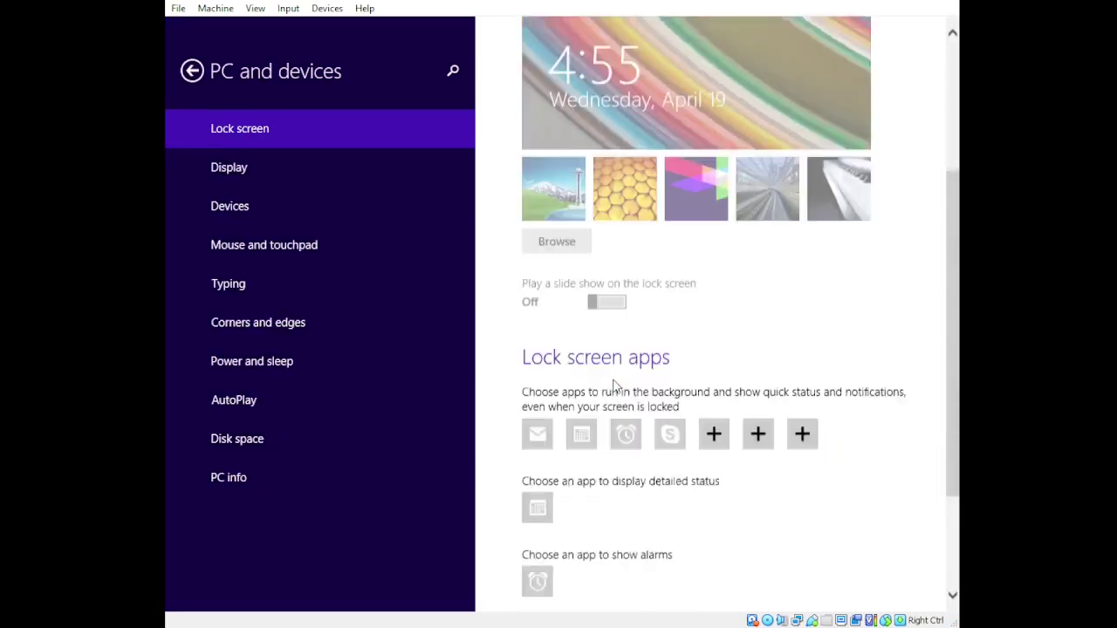
{"action": "scroll", "coordinate": [626, 314], "scroll_direction": "up", "scroll_amount": 2}
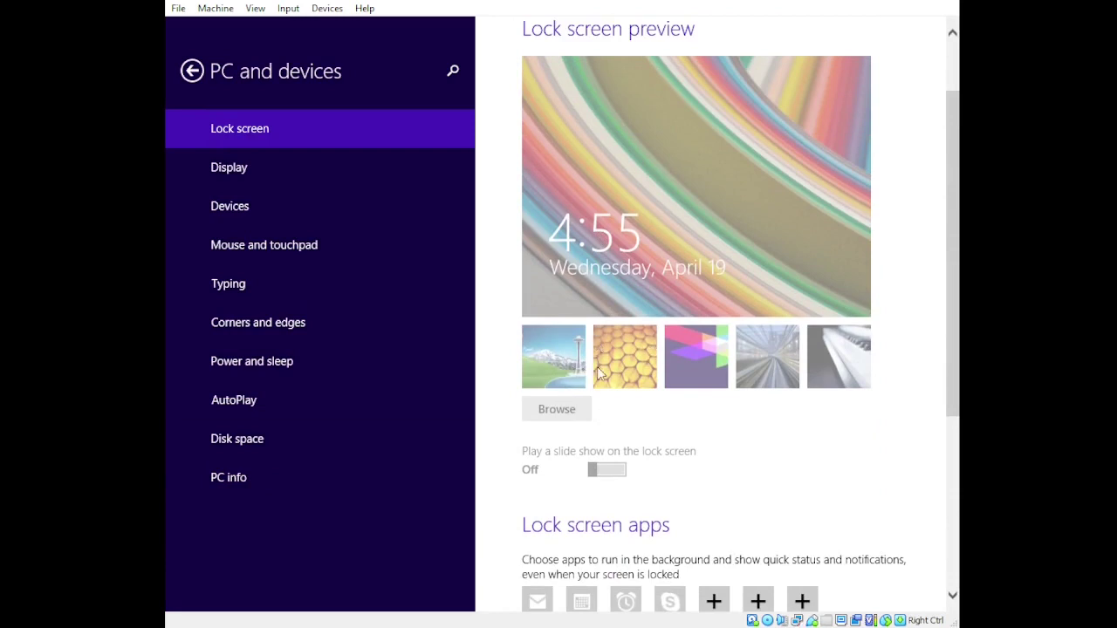
{"action": "scroll", "coordinate": [598, 371], "scroll_direction": "up", "scroll_amount": 1}
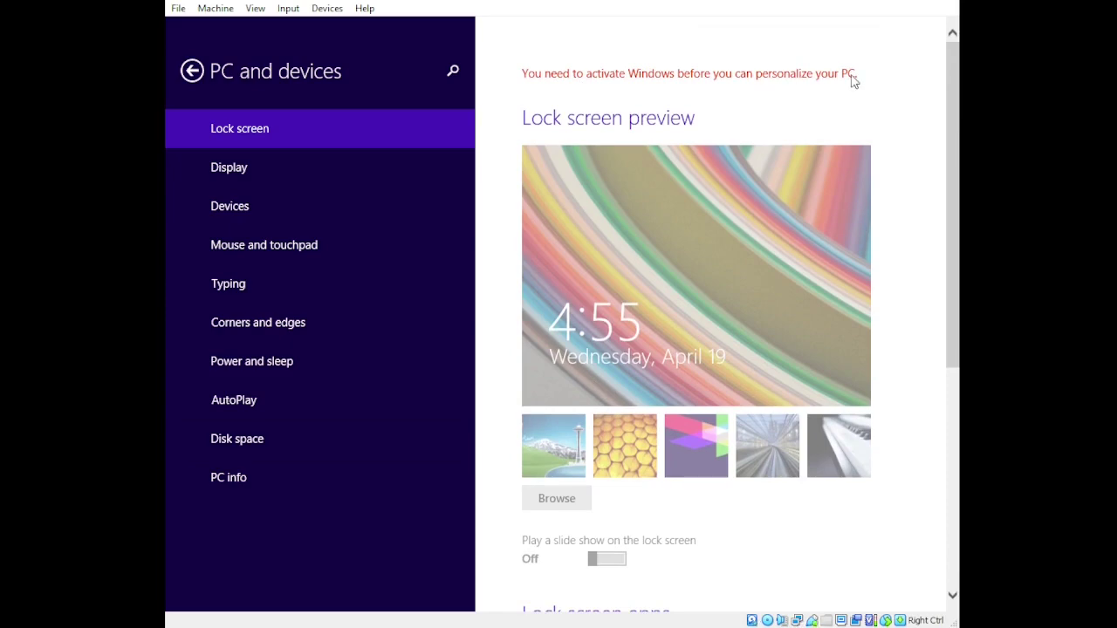
{"action": "mouse_move", "coordinate": [933, 24]}
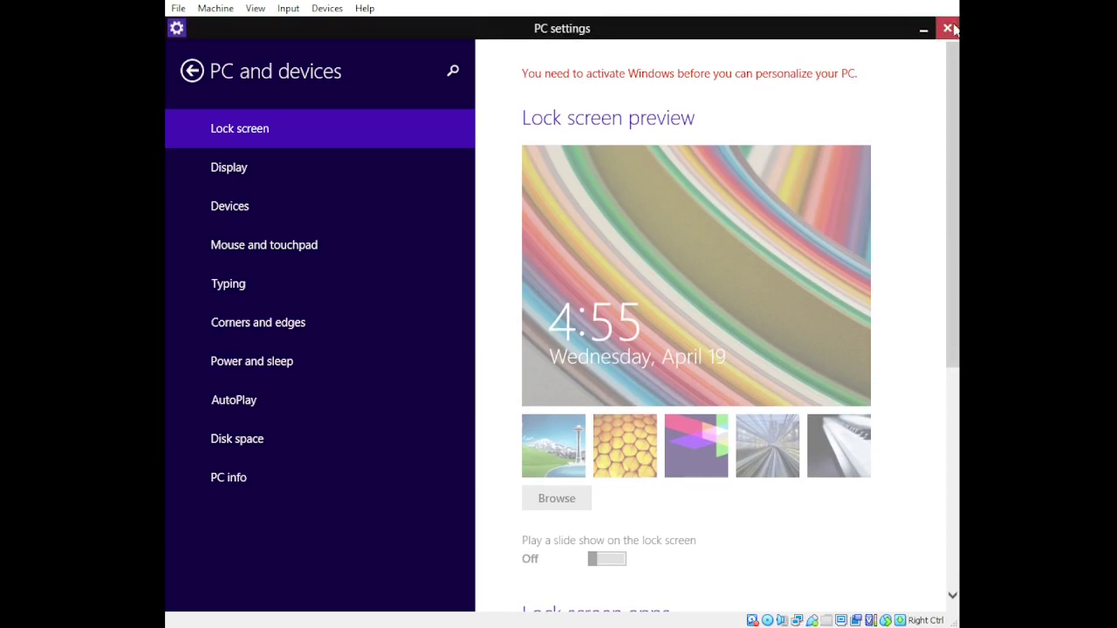
{"action": "left_click", "coordinate": [948, 29]}
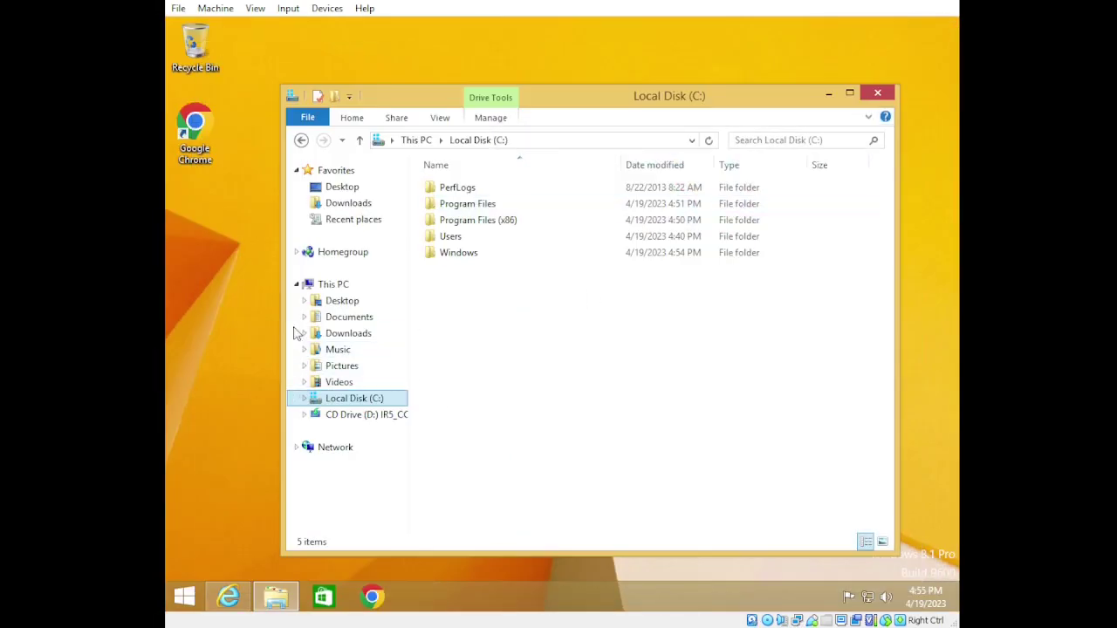
Step: Launch Calculator from the Start screen's Apps list
{"action": "left_click", "coordinate": [183, 595]}
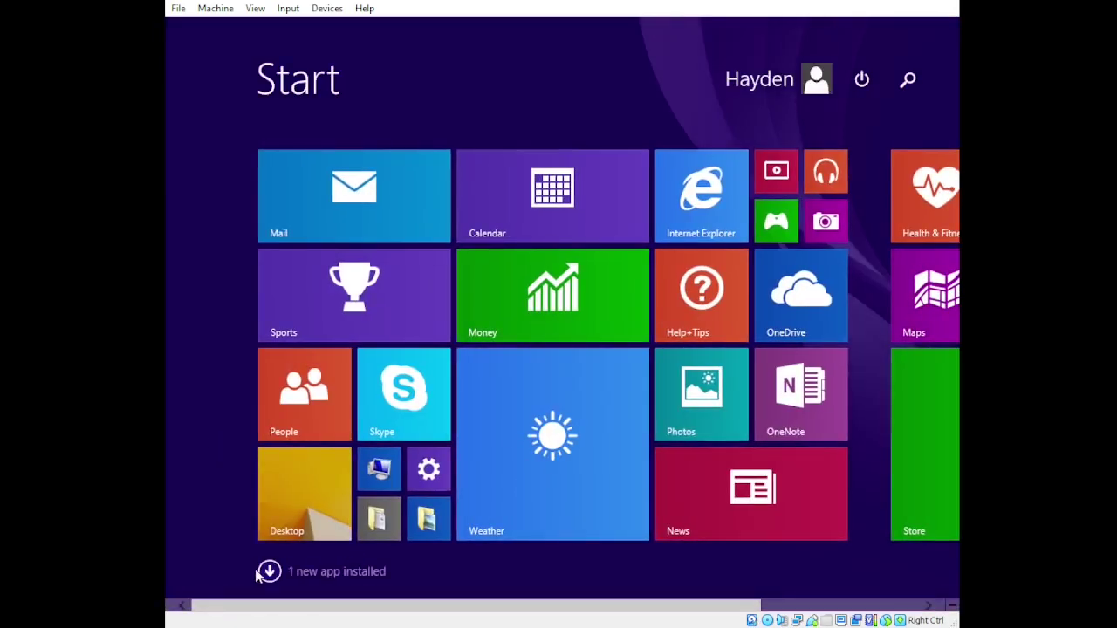
{"action": "left_click", "coordinate": [270, 571]}
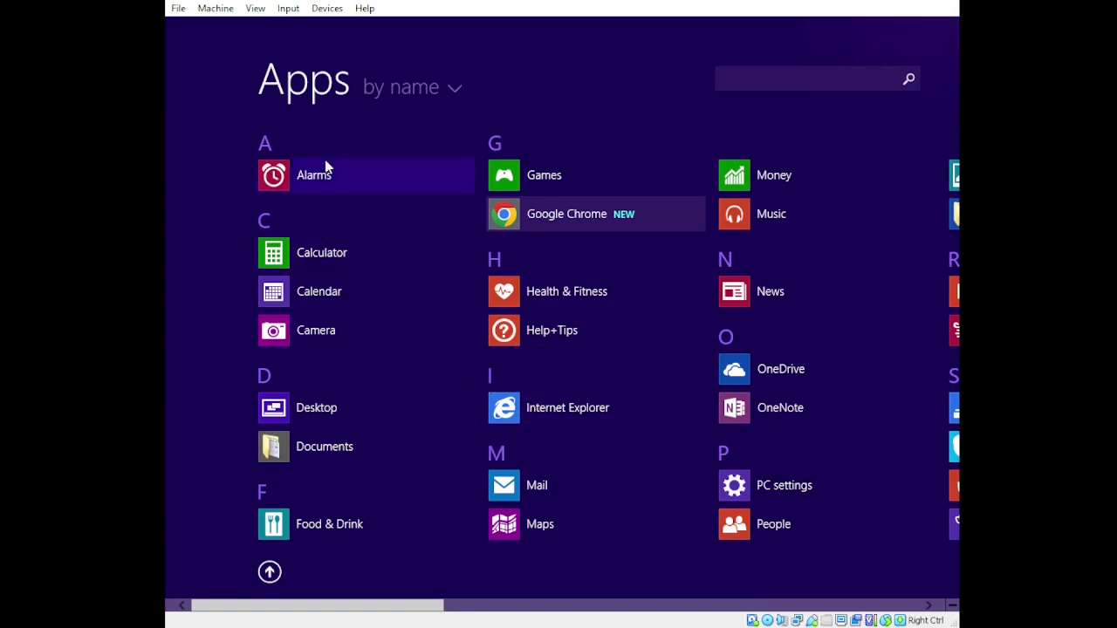
{"action": "left_click", "coordinate": [329, 267]}
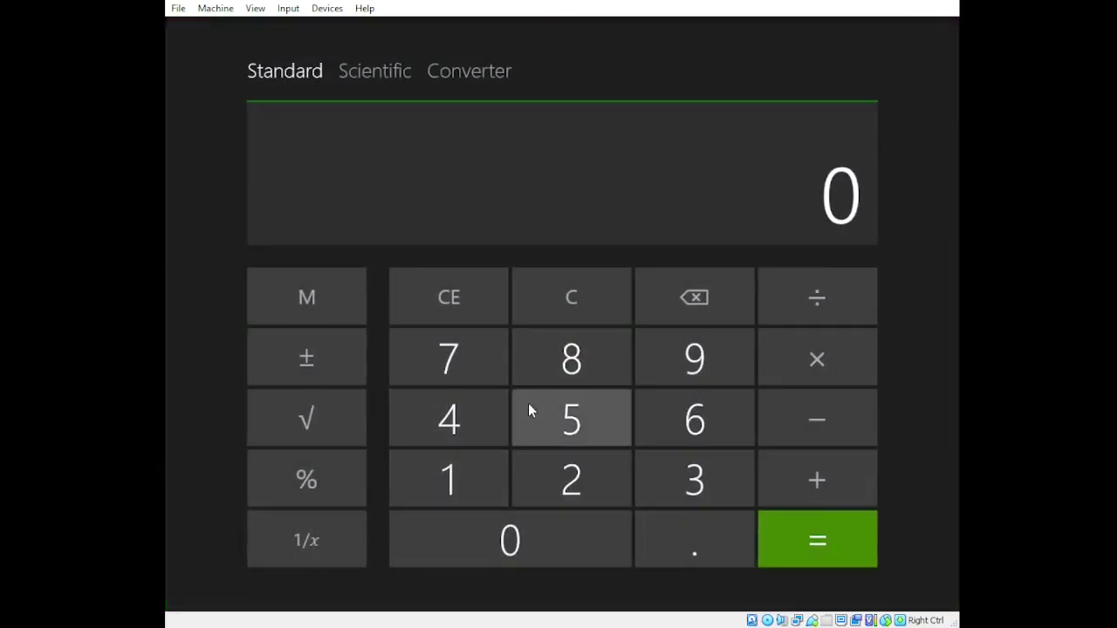
Step: Enter the chain 90000 × 3 × 1 in Calculator
{"action": "left_click", "coordinate": [663, 347]}
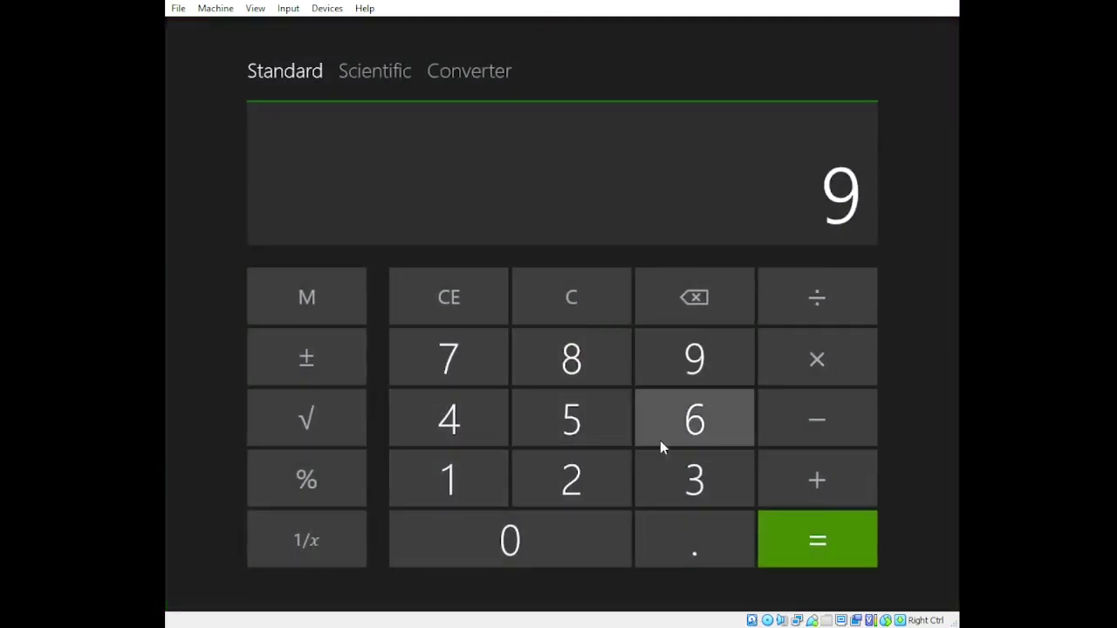
{"action": "triple_click", "coordinate": [608, 552]}
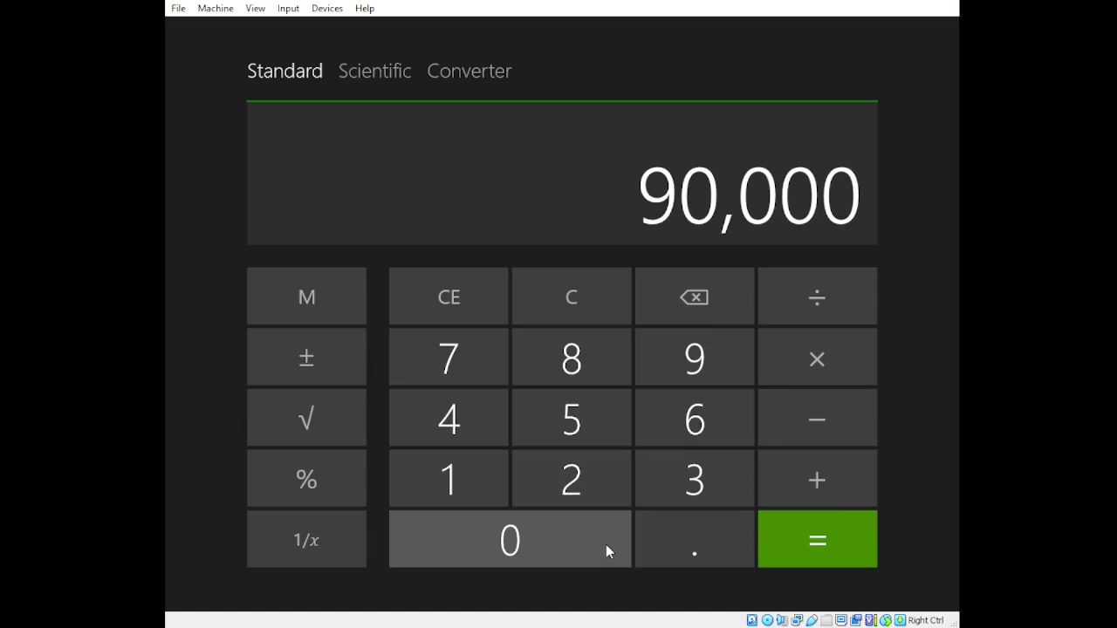
{"action": "left_click", "coordinate": [800, 360]}
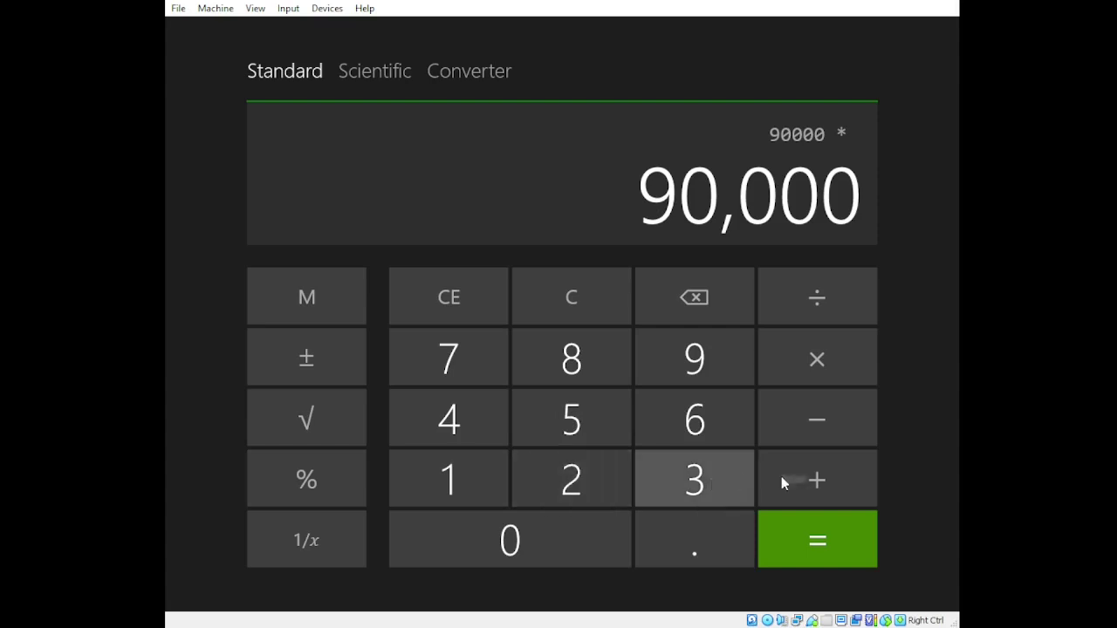
{"action": "left_click", "coordinate": [673, 478]}
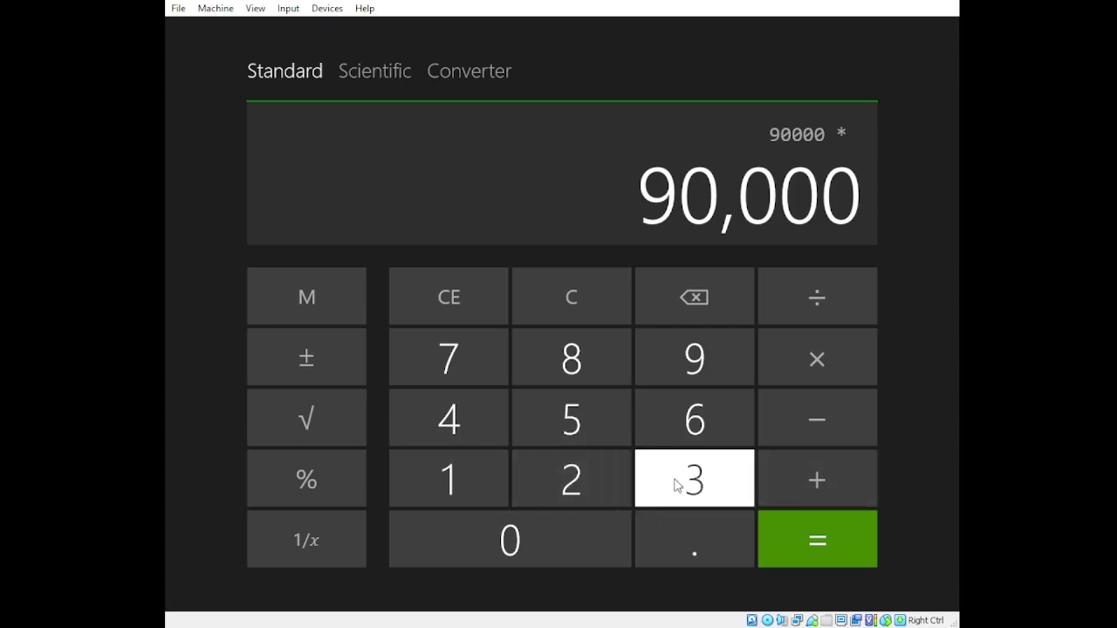
{"action": "left_click", "coordinate": [817, 377]}
{"action": "left_click", "coordinate": [500, 483]}
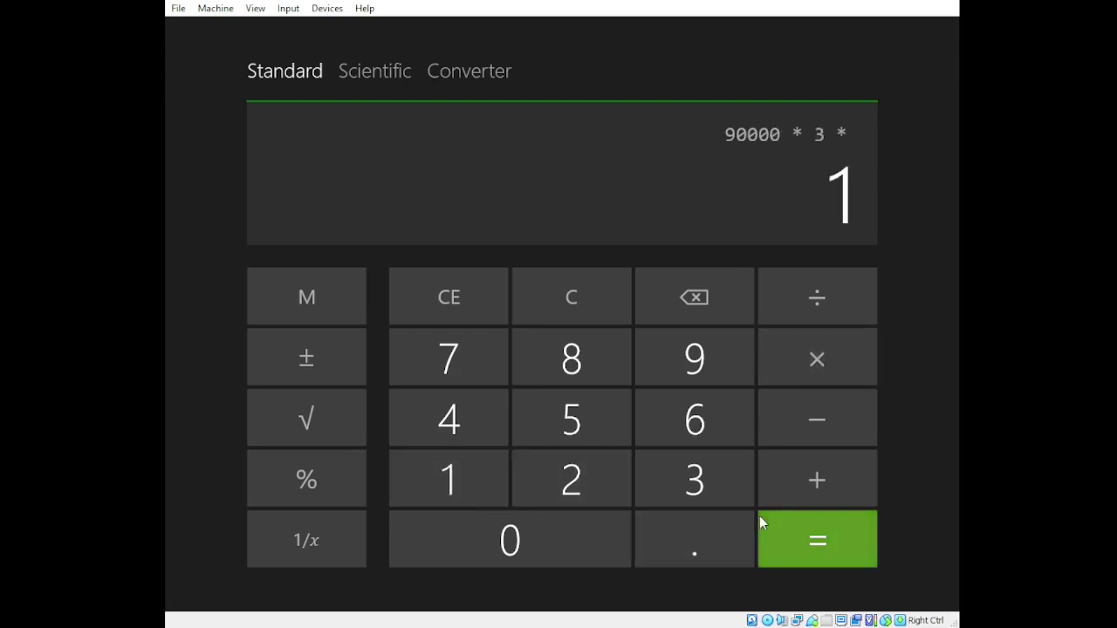
Step: Multiply by 3 and repeat equals until the result reaches 590,490,000
{"action": "left_click", "coordinate": [825, 360]}
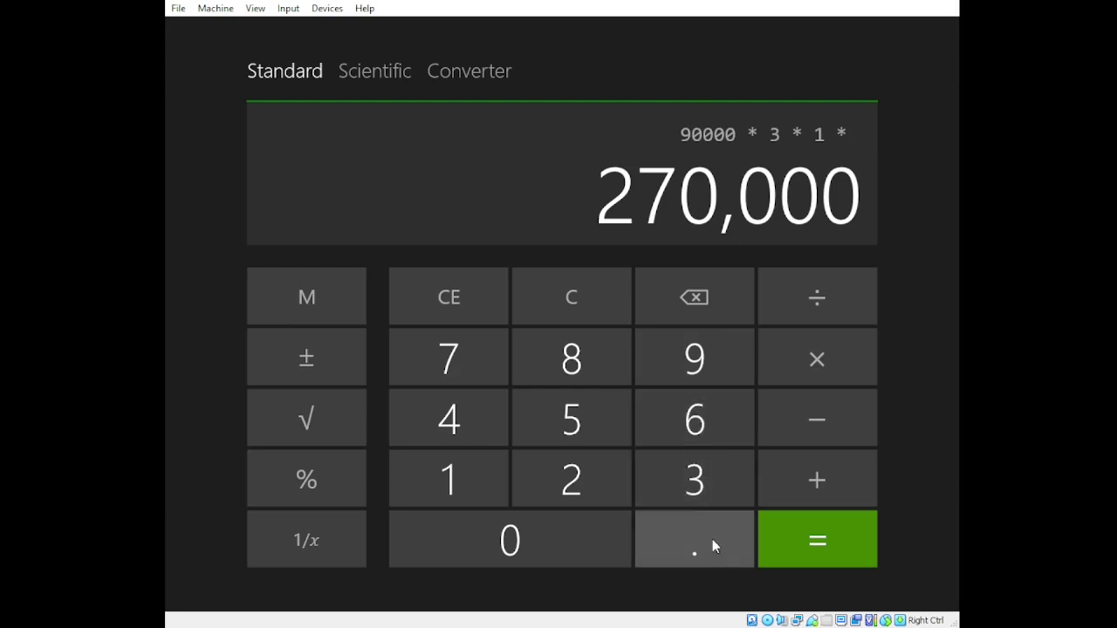
{"action": "left_click", "coordinate": [675, 479]}
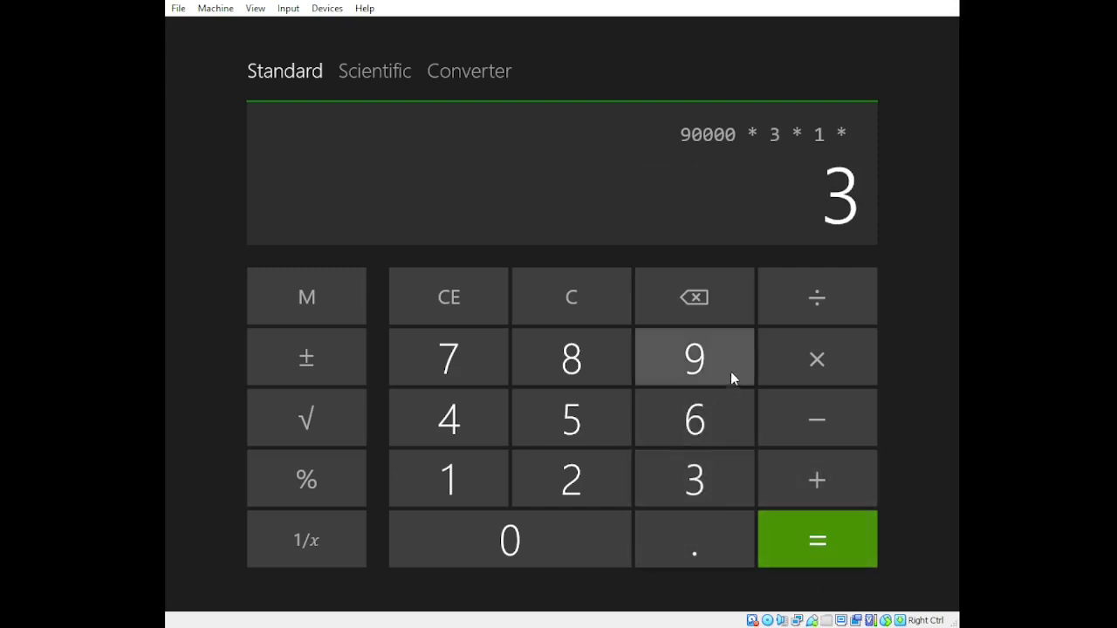
{"action": "left_click", "coordinate": [813, 555]}
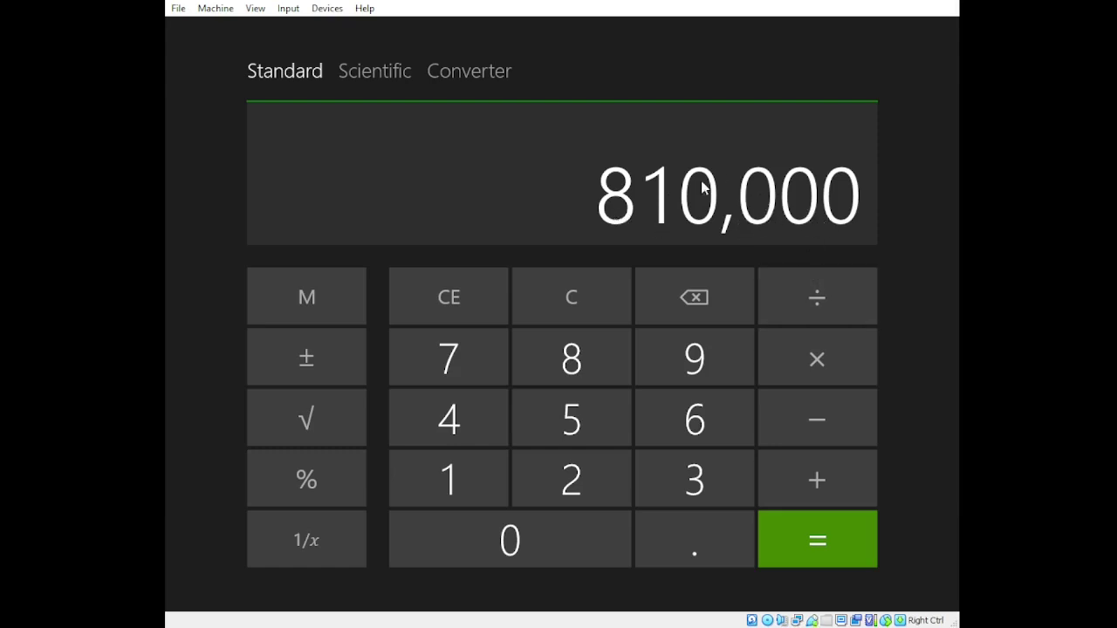
{"action": "left_click", "coordinate": [807, 524]}
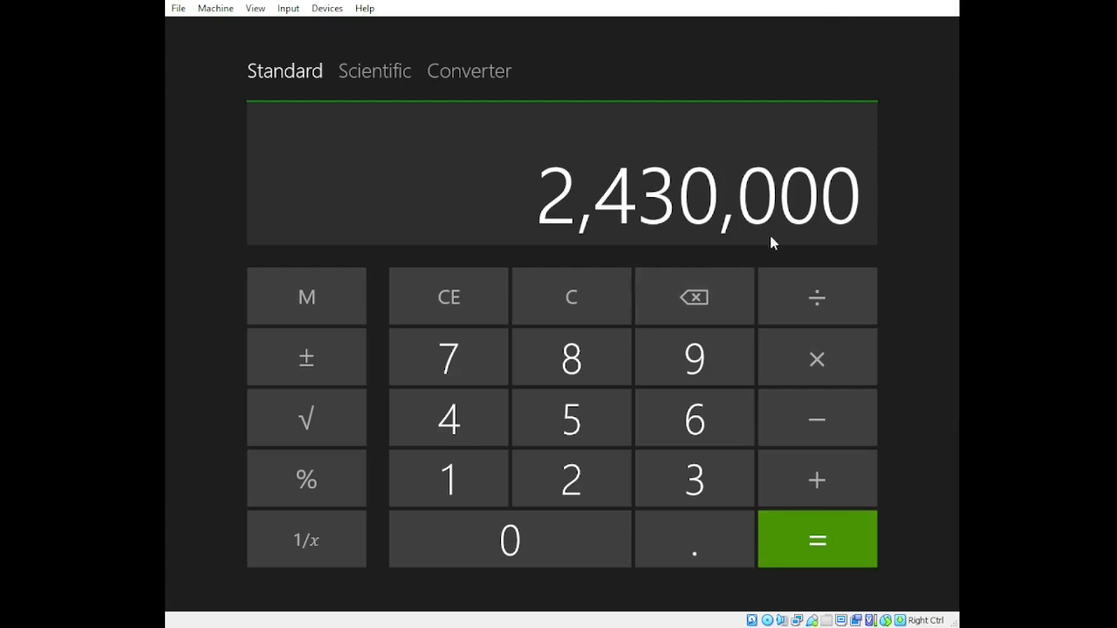
{"action": "left_click", "coordinate": [792, 518]}
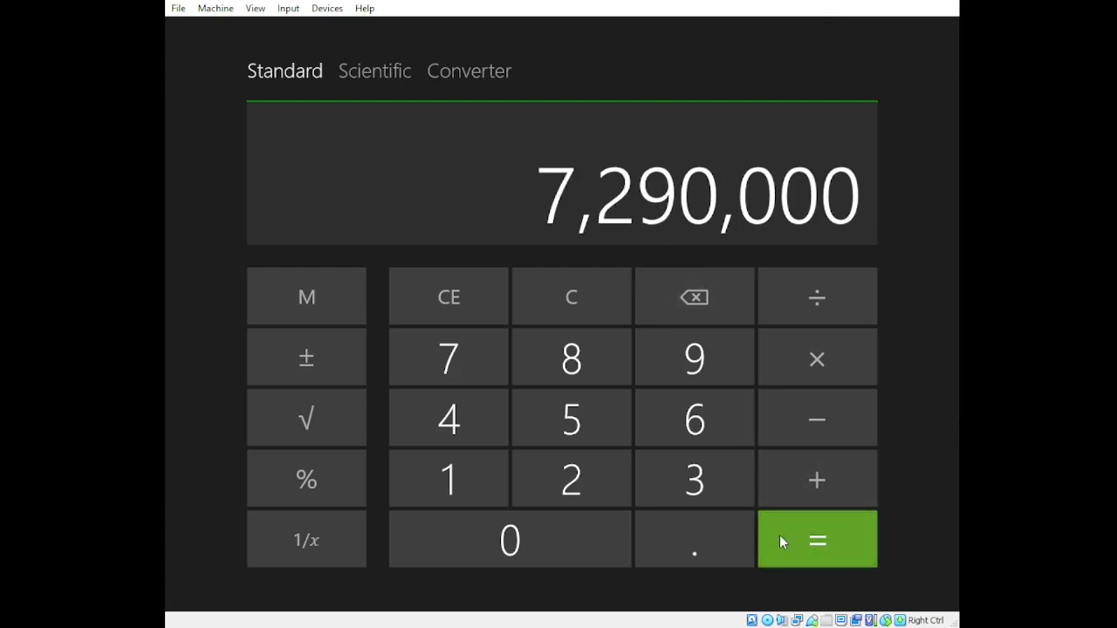
{"action": "left_click", "coordinate": [780, 536]}
{"action": "left_click", "coordinate": [776, 546]}
{"action": "left_click", "coordinate": [775, 546]}
{"action": "left_click", "coordinate": [776, 546]}
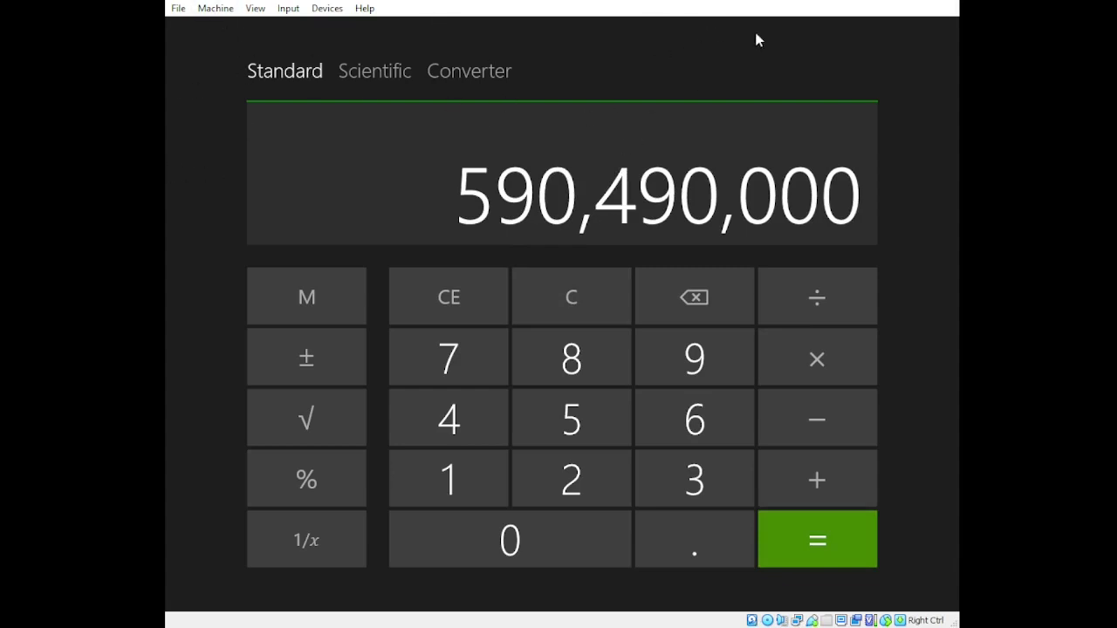
Step: Bring up the copy option on the result display, then dismiss it
{"action": "right_click", "coordinate": [514, 219]}
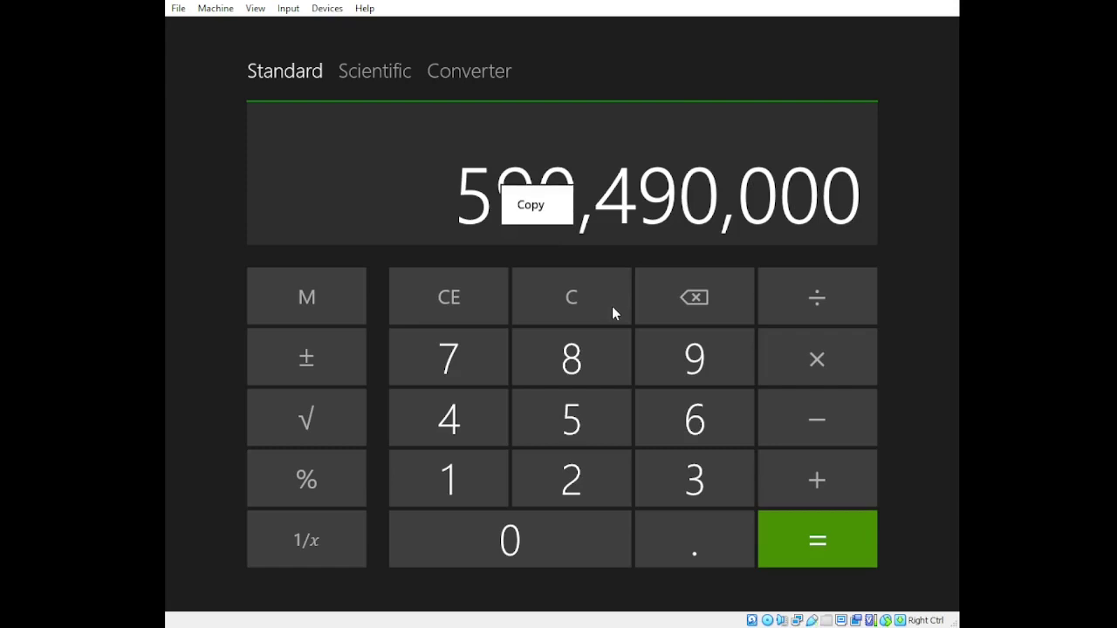
{"action": "right_click", "coordinate": [643, 109]}
{"action": "left_click", "coordinate": [563, 23]}
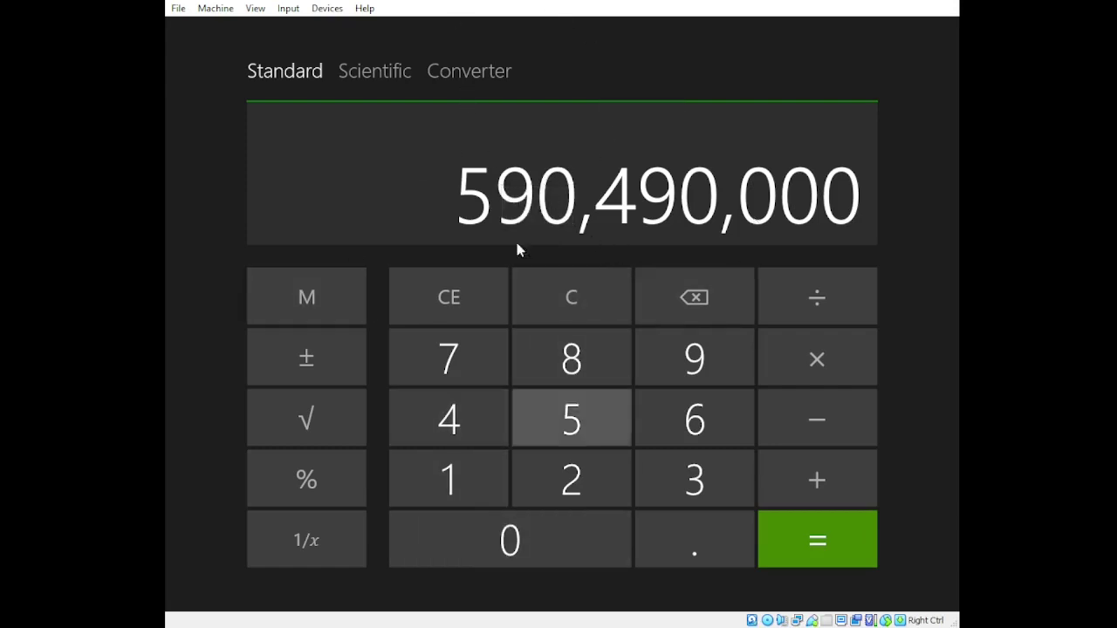
{"action": "right_click", "coordinate": [296, 124]}
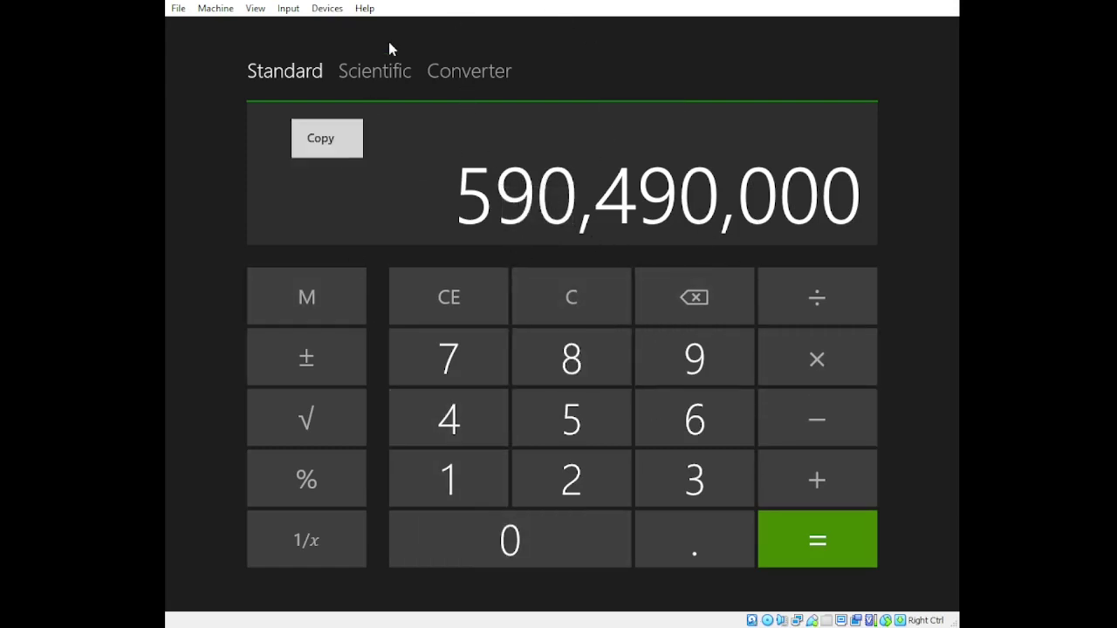
{"action": "left_click", "coordinate": [388, 42]}
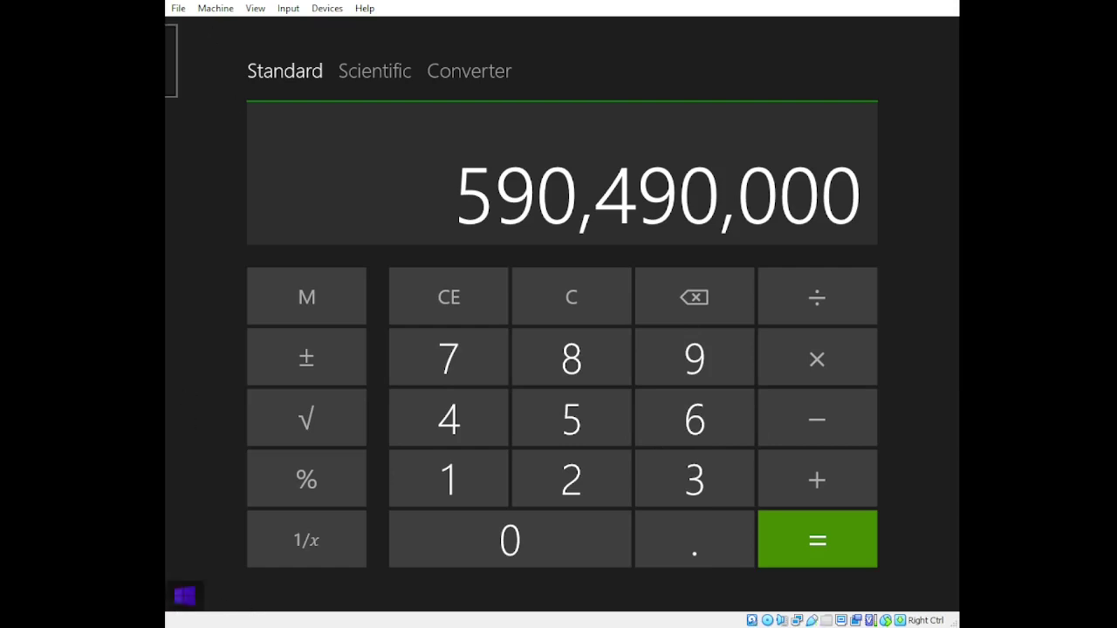
Step: Switch from Start to the desktop and restore Calculator from the taskbar
{"action": "left_click", "coordinate": [179, 597]}
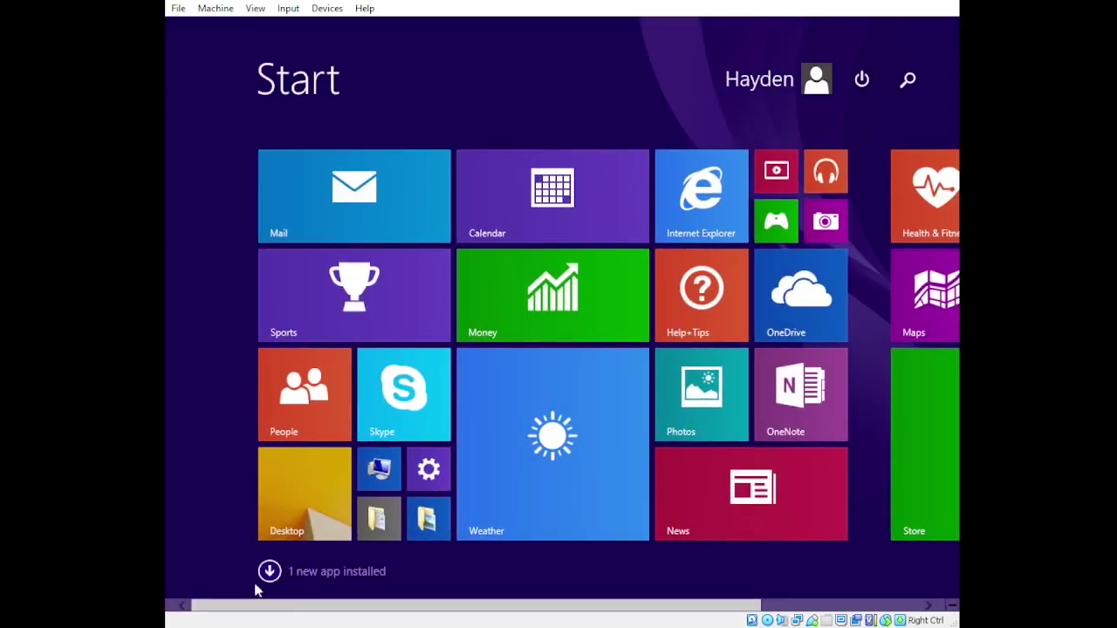
{"action": "left_click", "coordinate": [307, 506]}
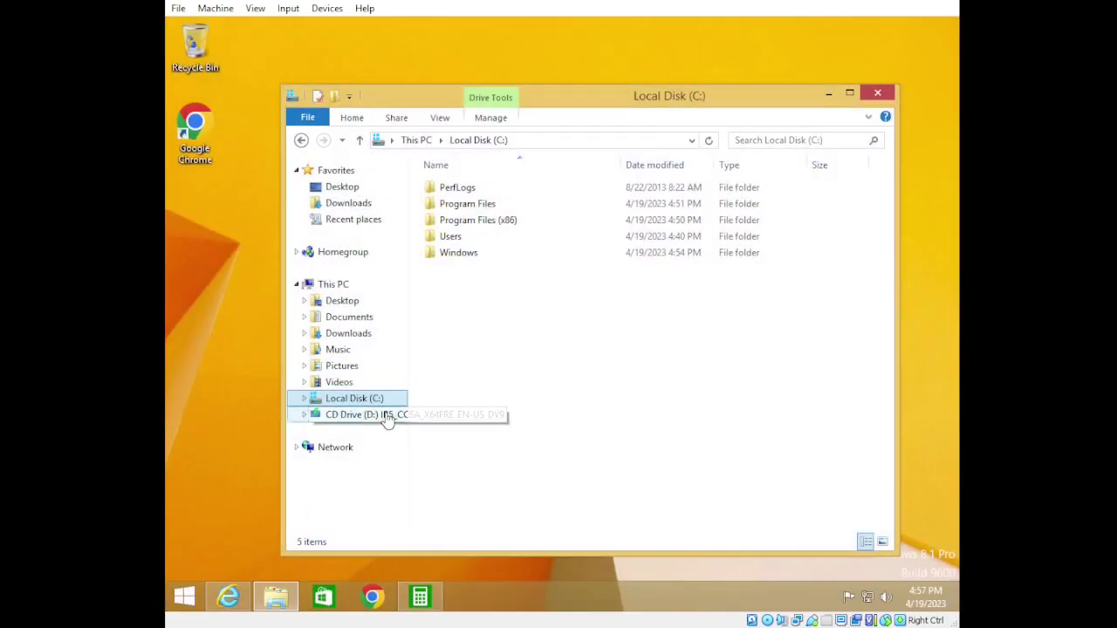
{"action": "left_click", "coordinate": [419, 597]}
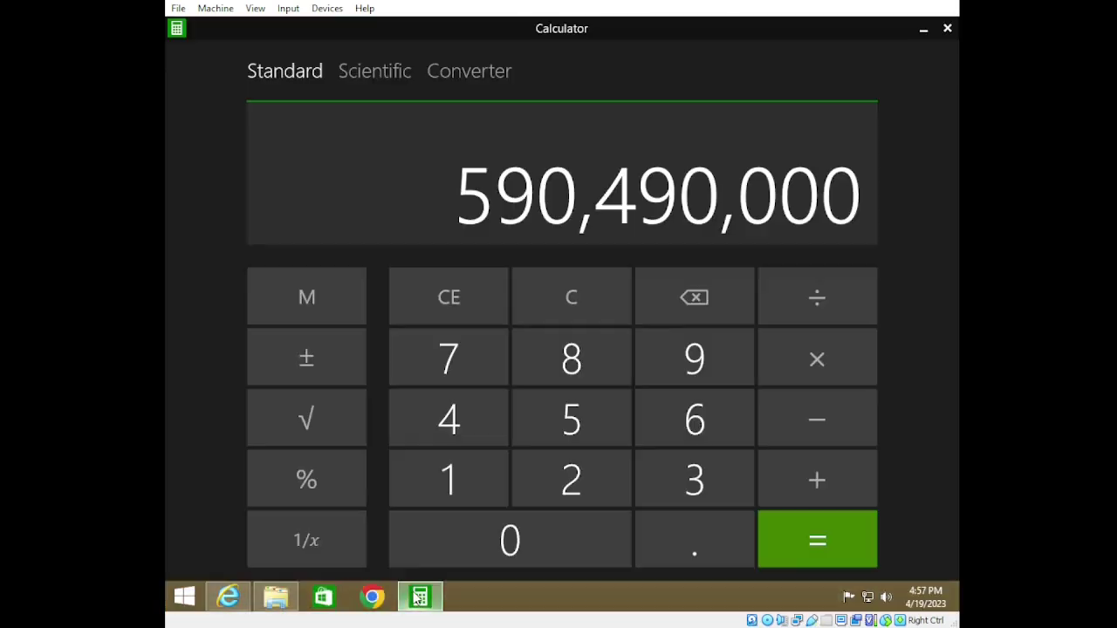
{"action": "left_click", "coordinate": [928, 35]}
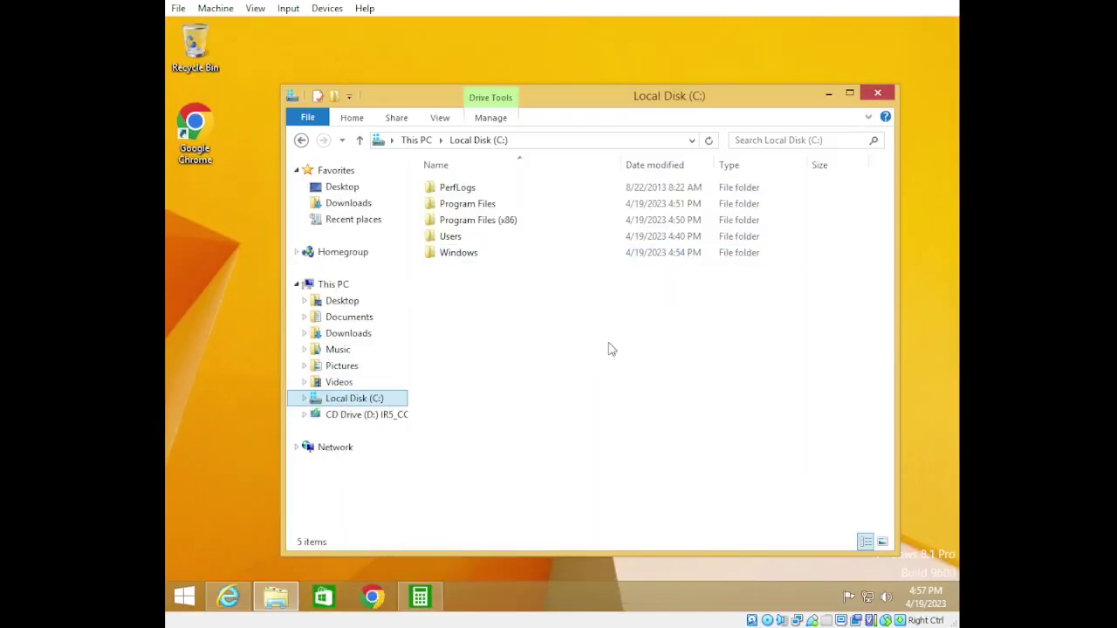
{"action": "left_click", "coordinate": [433, 602]}
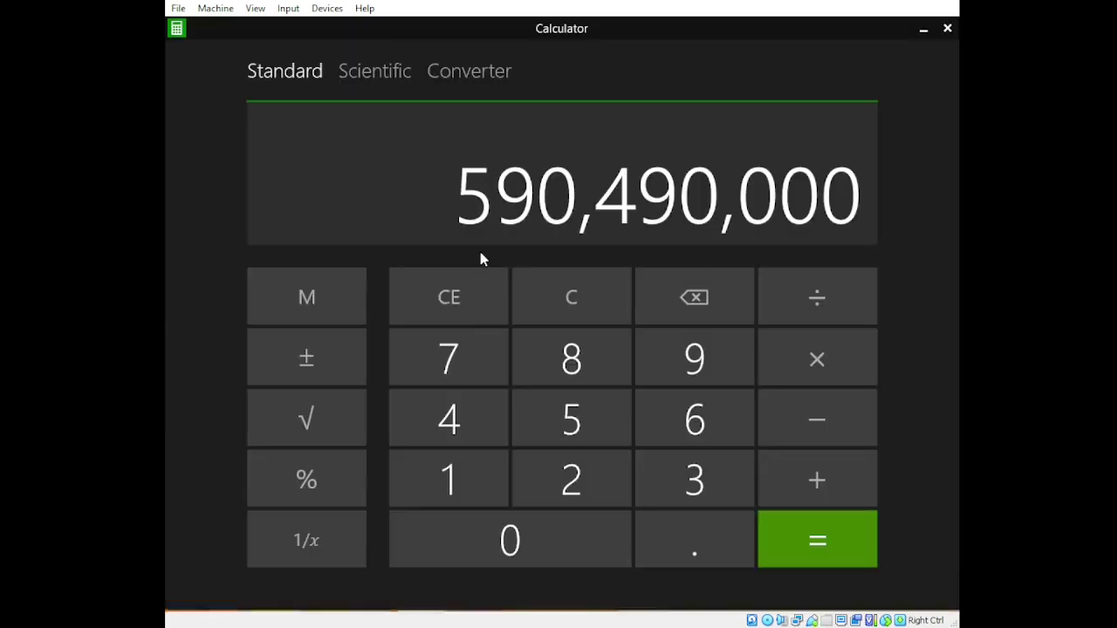
Step: Open and dismiss Calculator's window menu, then minimize and restore it again
{"action": "left_click", "coordinate": [177, 31]}
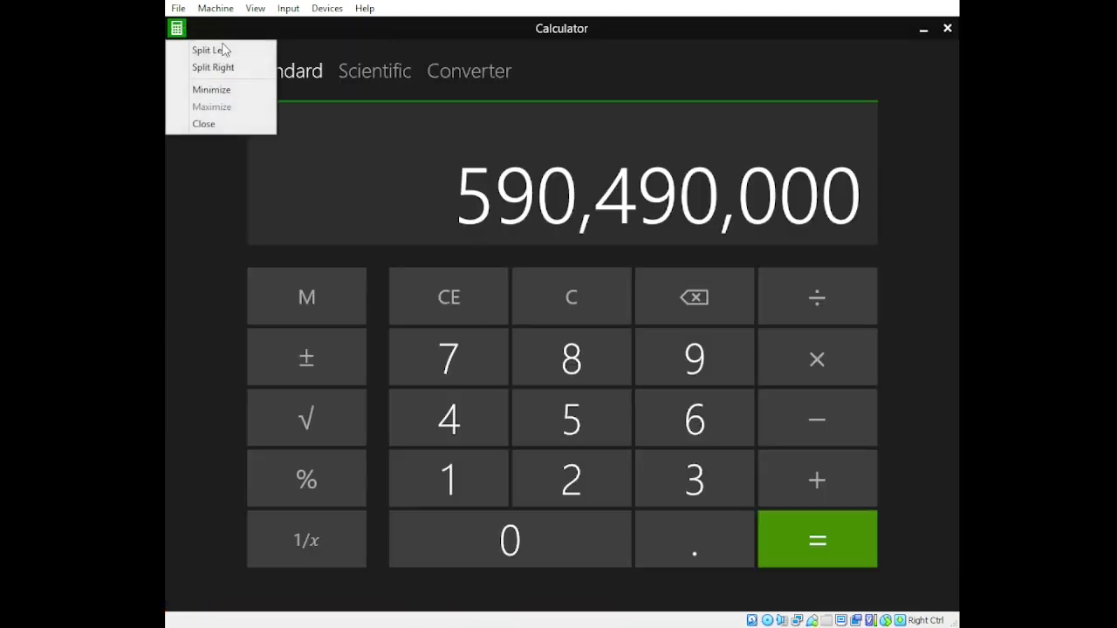
{"action": "left_click", "coordinate": [537, 35]}
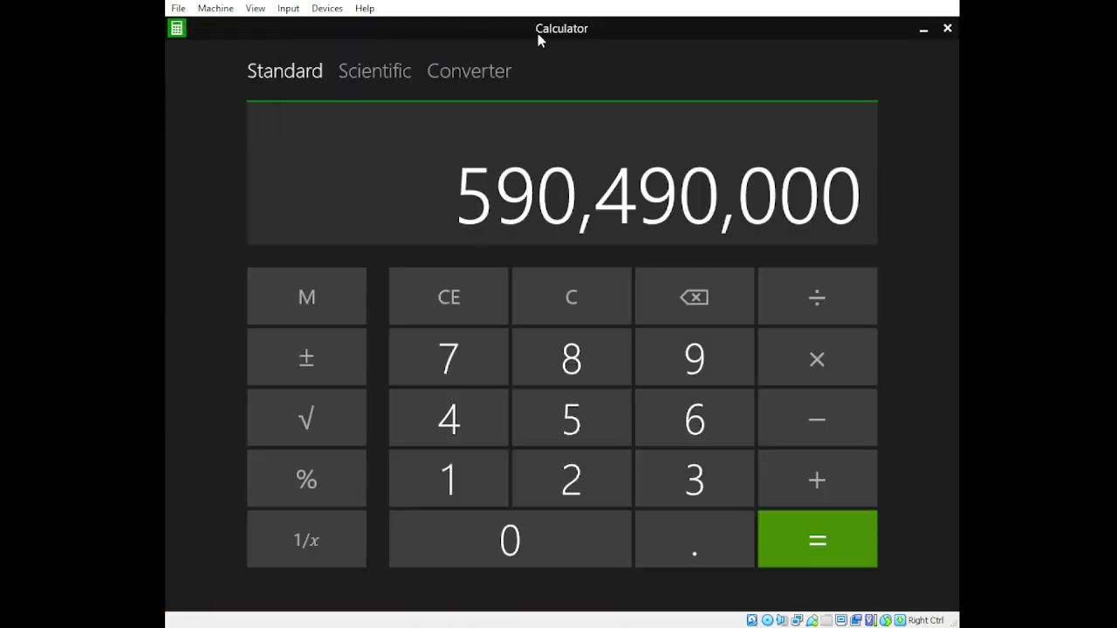
{"action": "left_click", "coordinate": [922, 31]}
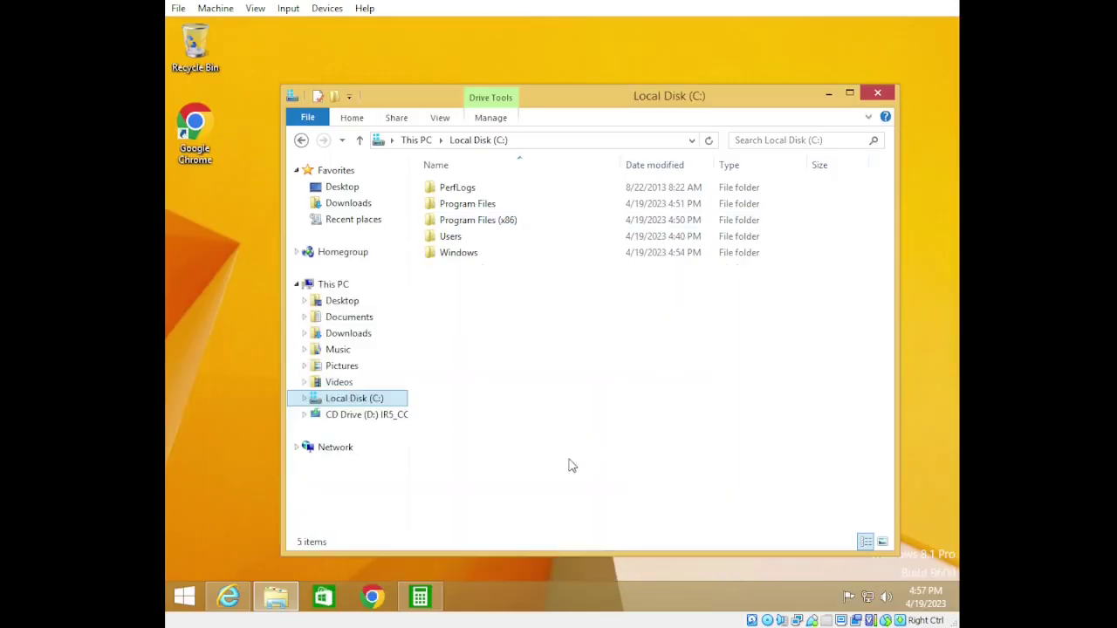
{"action": "left_click", "coordinate": [417, 602]}
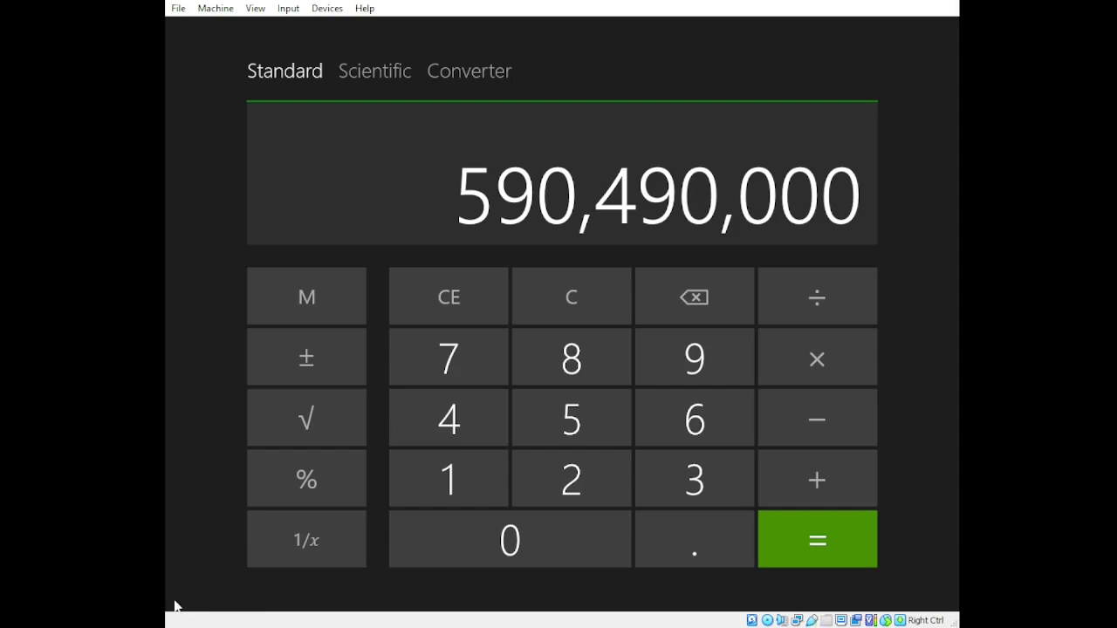
{"action": "key", "text": "Escape"}
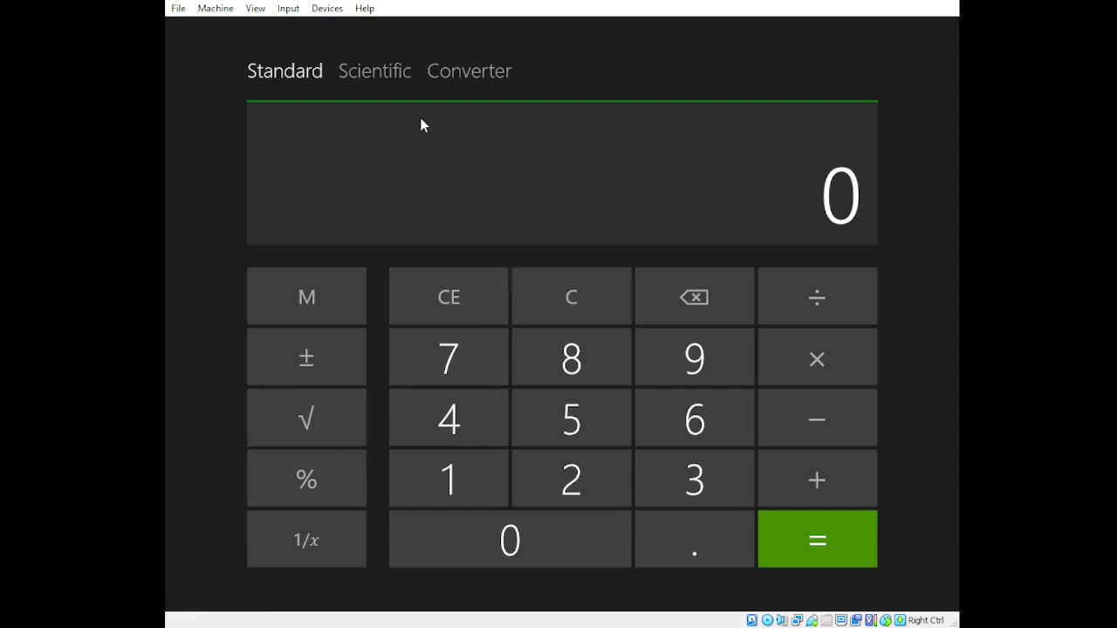
{"action": "left_click", "coordinate": [680, 412]}
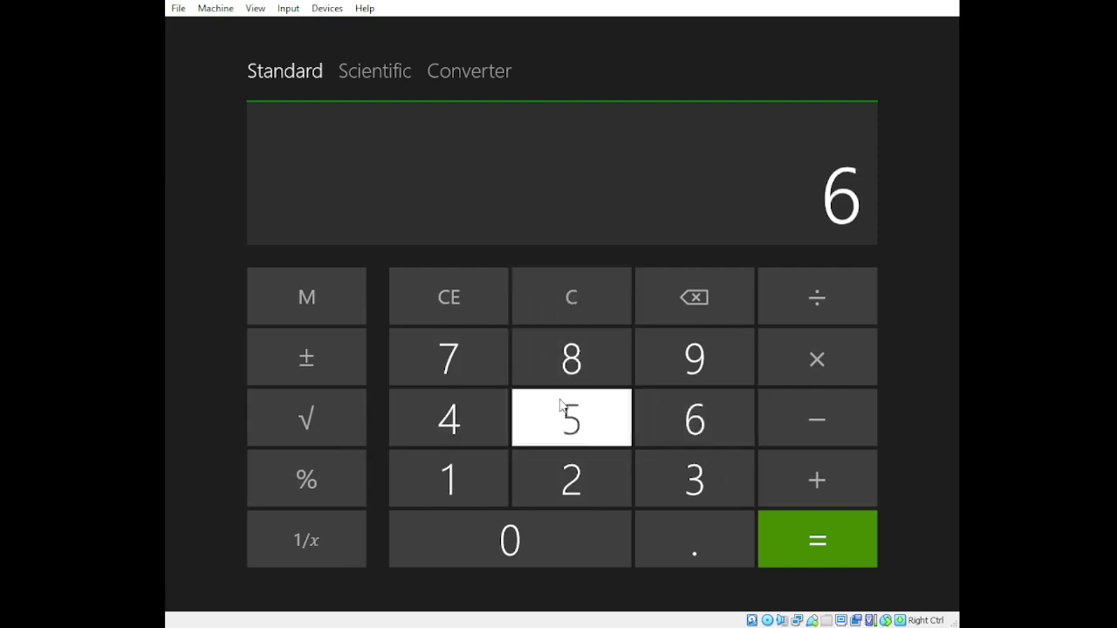
{"action": "key", "text": "Escape"}
{"action": "left_click", "coordinate": [615, 411]}
{"action": "left_click", "coordinate": [627, 412]}
{"action": "left_click", "coordinate": [685, 411]}
{"action": "left_click", "coordinate": [573, 411]}
{"action": "left_click", "coordinate": [499, 464]}
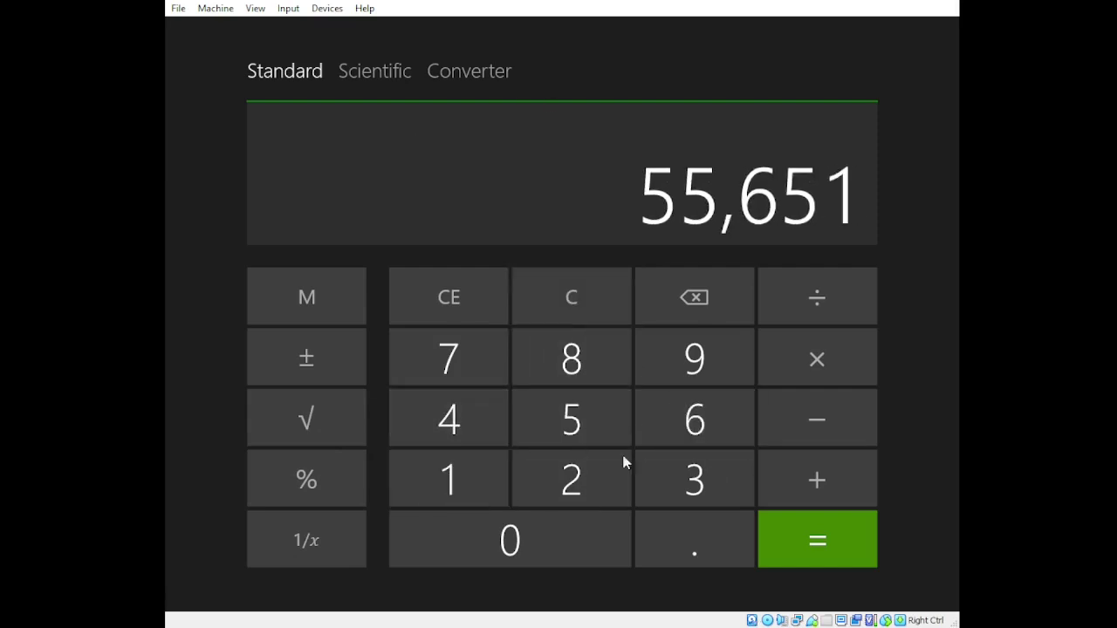
{"action": "left_click", "coordinate": [673, 342]}
{"action": "left_click", "coordinate": [567, 357]}
{"action": "left_click", "coordinate": [464, 358]}
{"action": "left_click", "coordinate": [568, 419]}
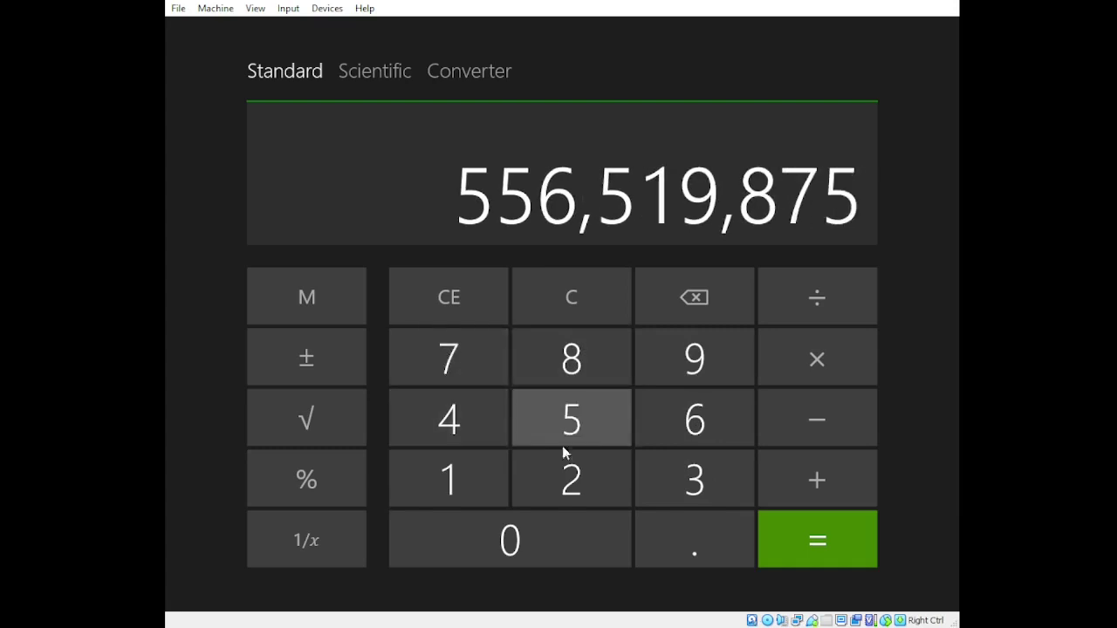
{"action": "left_click", "coordinate": [571, 478]}
{"action": "left_click", "coordinate": [680, 461]}
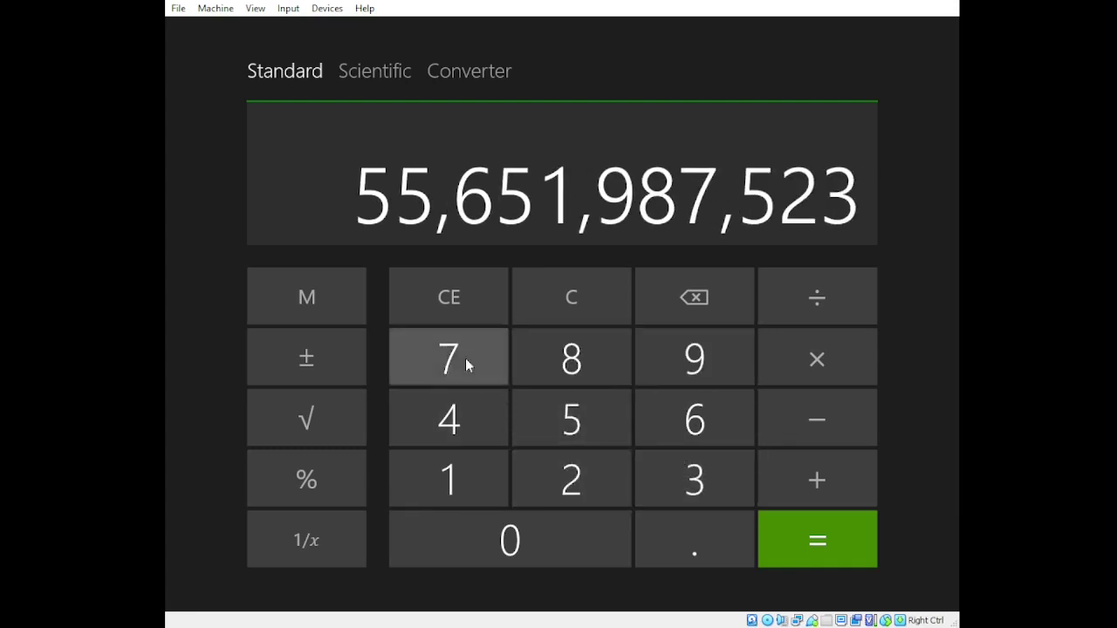
{"action": "left_click", "coordinate": [452, 478]}
Step: Finish the number, take its reciprocal (about 1.797e-18), and return to the desktop
{"action": "left_click", "coordinate": [580, 478]}
{"action": "left_click", "coordinate": [587, 488]}
{"action": "left_click", "coordinate": [589, 540]}
{"action": "left_click", "coordinate": [588, 540]}
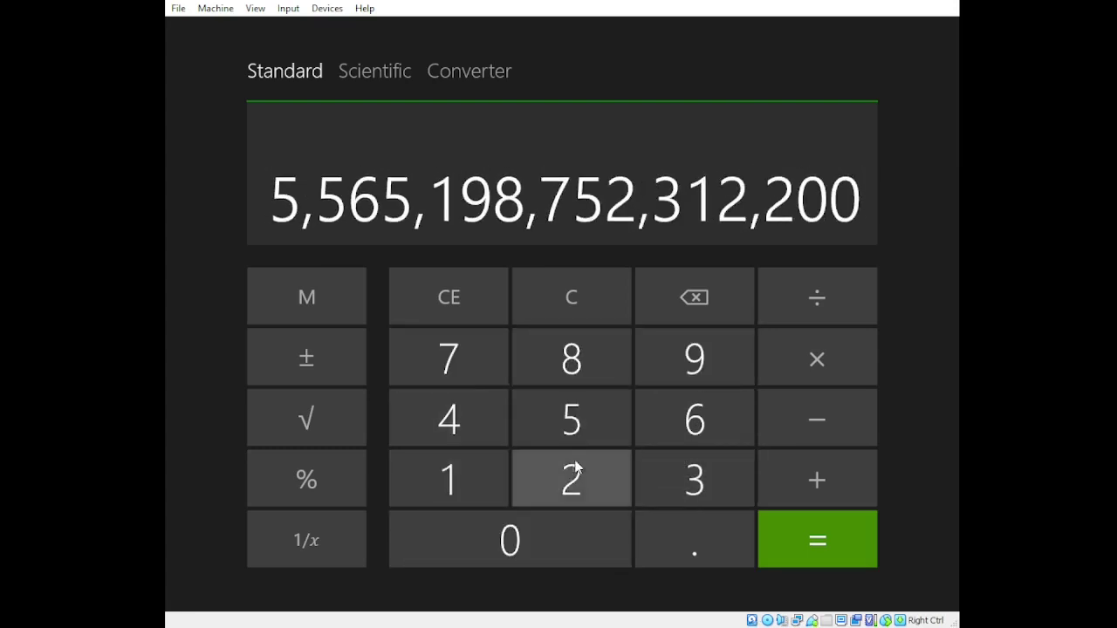
{"action": "left_click", "coordinate": [567, 479]}
{"action": "left_click", "coordinate": [546, 422]}
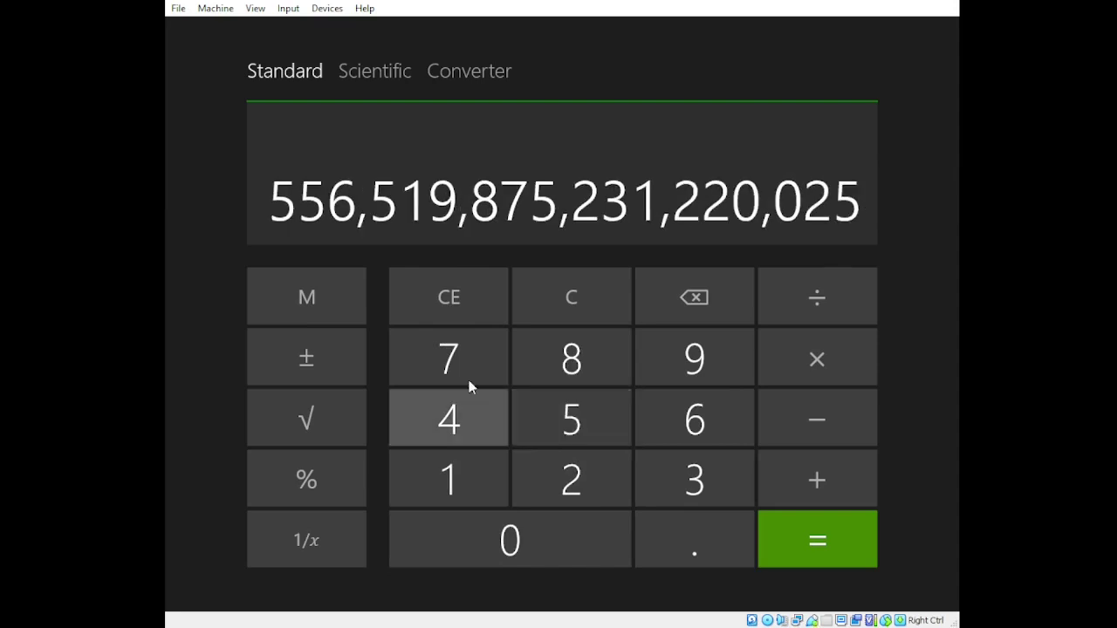
{"action": "left_click", "coordinate": [279, 548]}
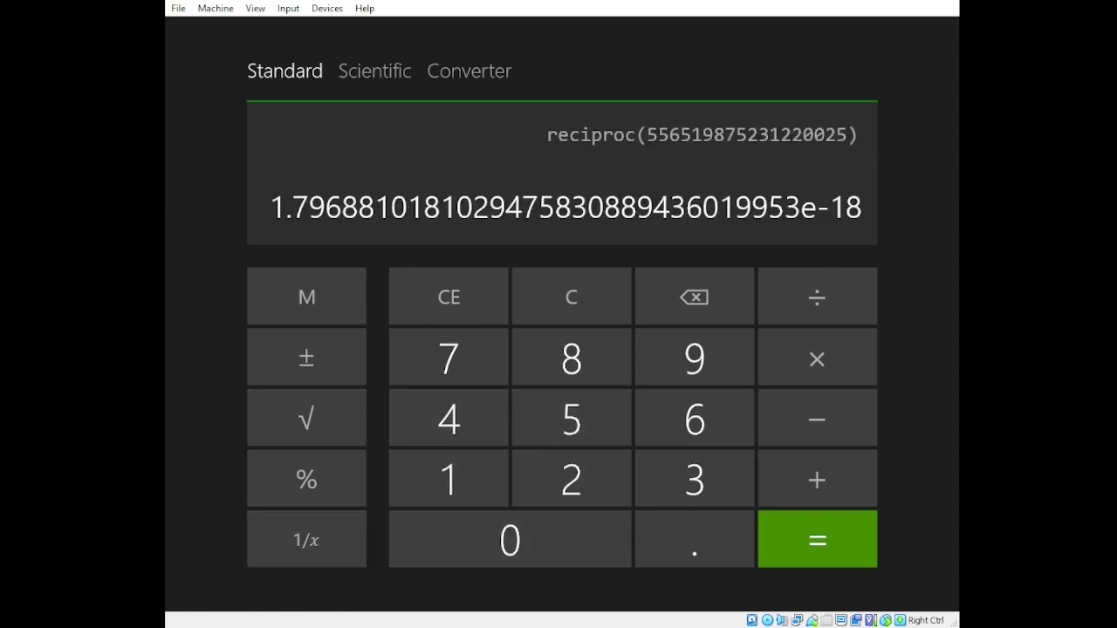
{"action": "left_click", "coordinate": [172, 606]}
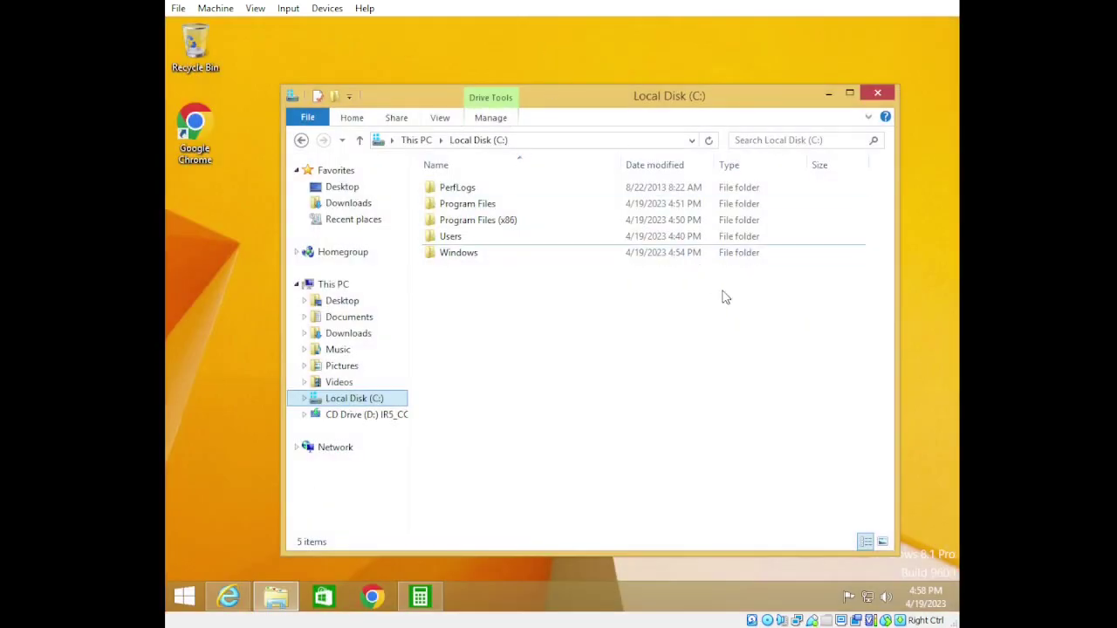
Step: Load discord.com in a restored Chrome window and choose Open Discord in your browser
{"action": "left_click", "coordinate": [373, 599]}
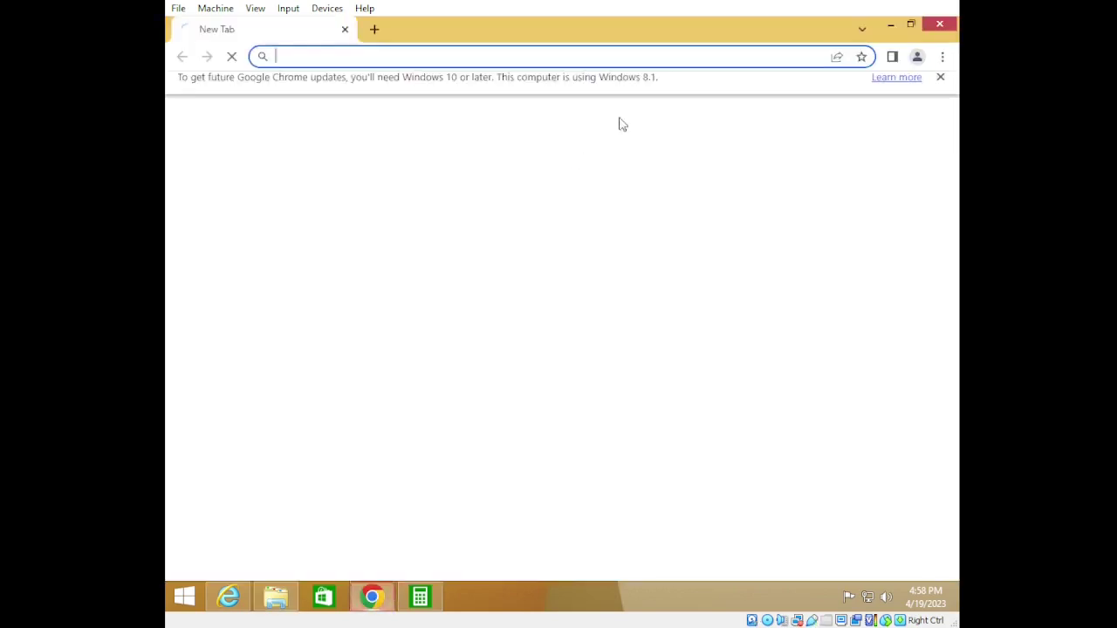
{"action": "left_click_drag", "start_coordinate": [638, 16], "coordinate": [669, 40]}
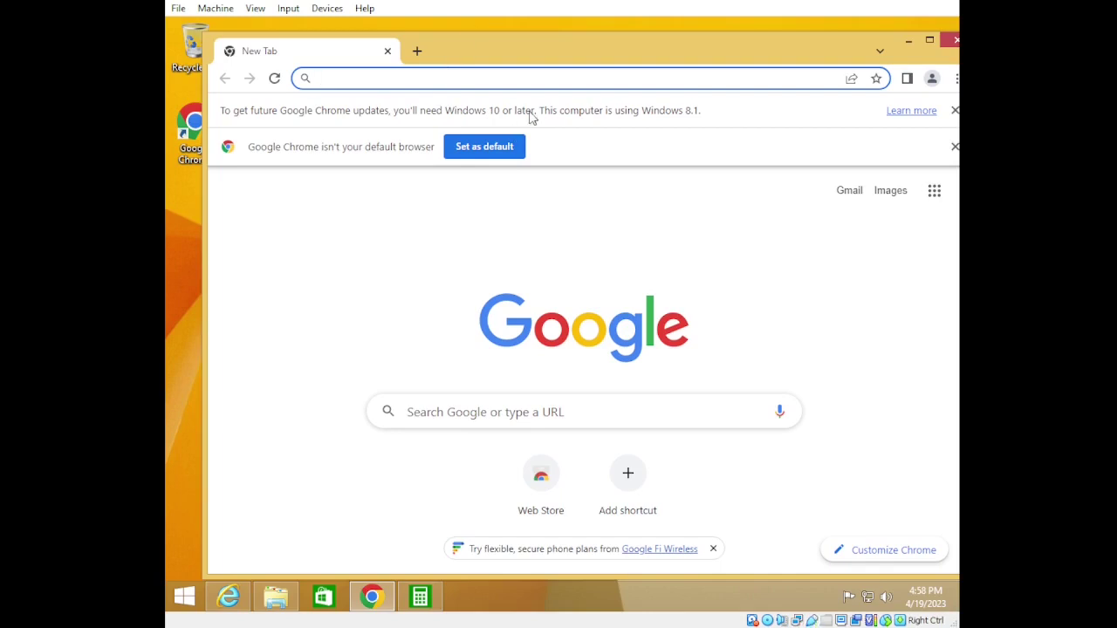
{"action": "type", "text": "dis"}
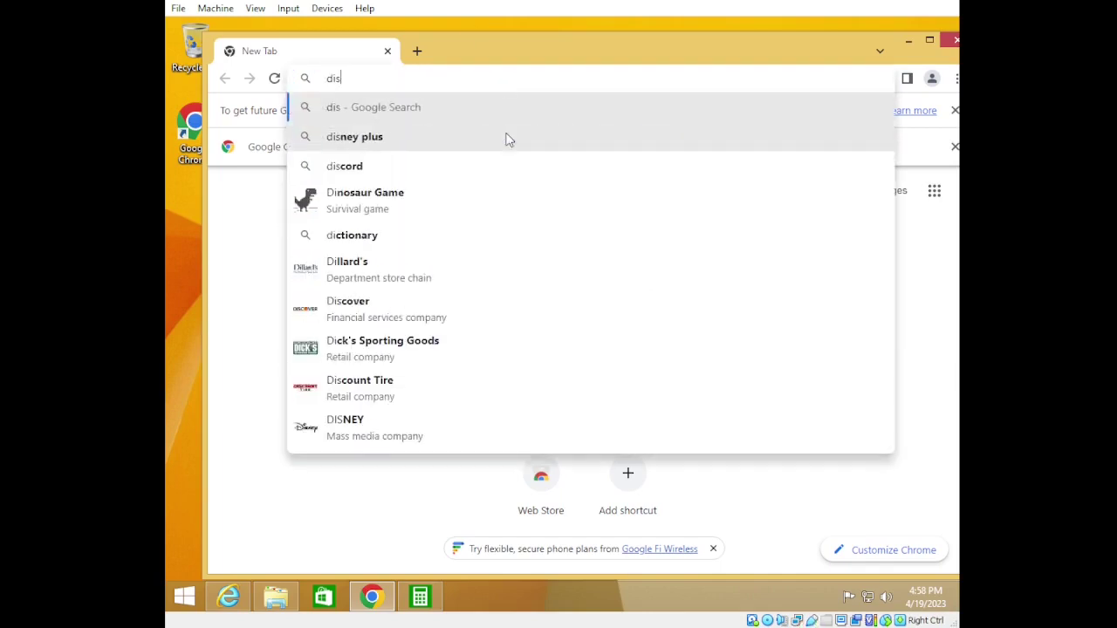
{"action": "type", "text": "cord"}
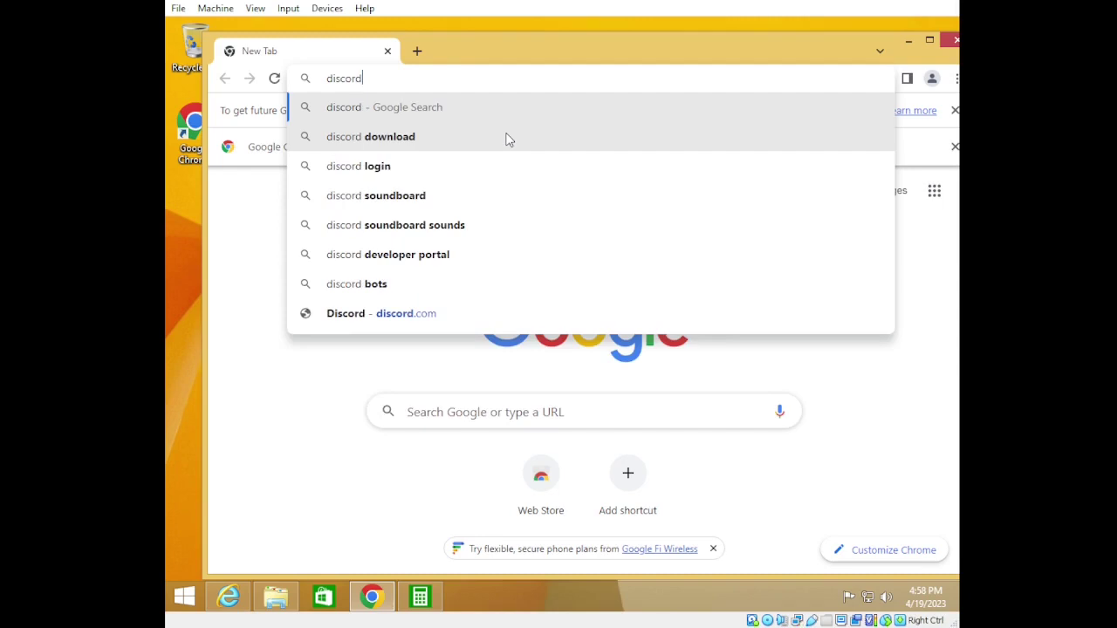
{"action": "type", "text": ".co"}
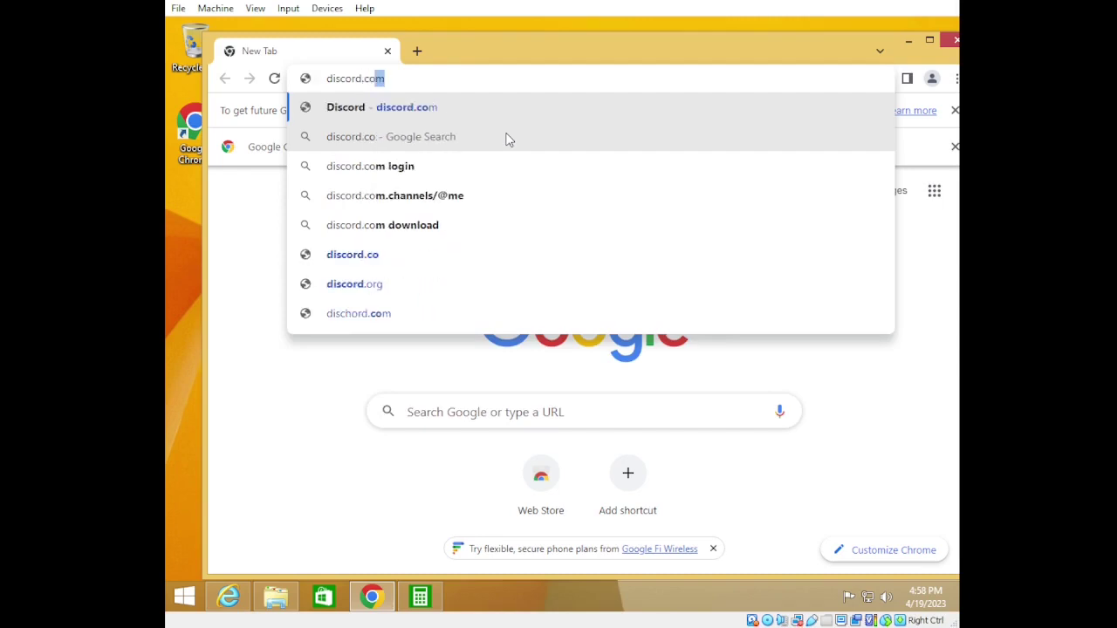
{"action": "key", "text": "Return"}
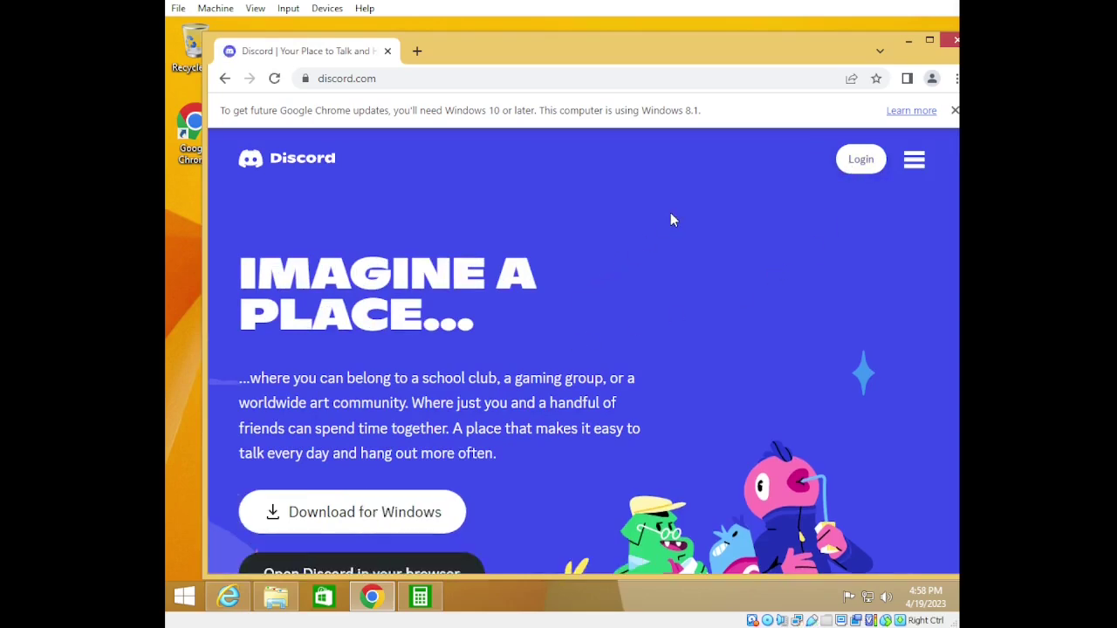
{"action": "scroll", "coordinate": [524, 311], "scroll_direction": "down", "scroll_amount": 3}
{"action": "scroll", "coordinate": [381, 369], "scroll_direction": "up", "scroll_amount": 3}
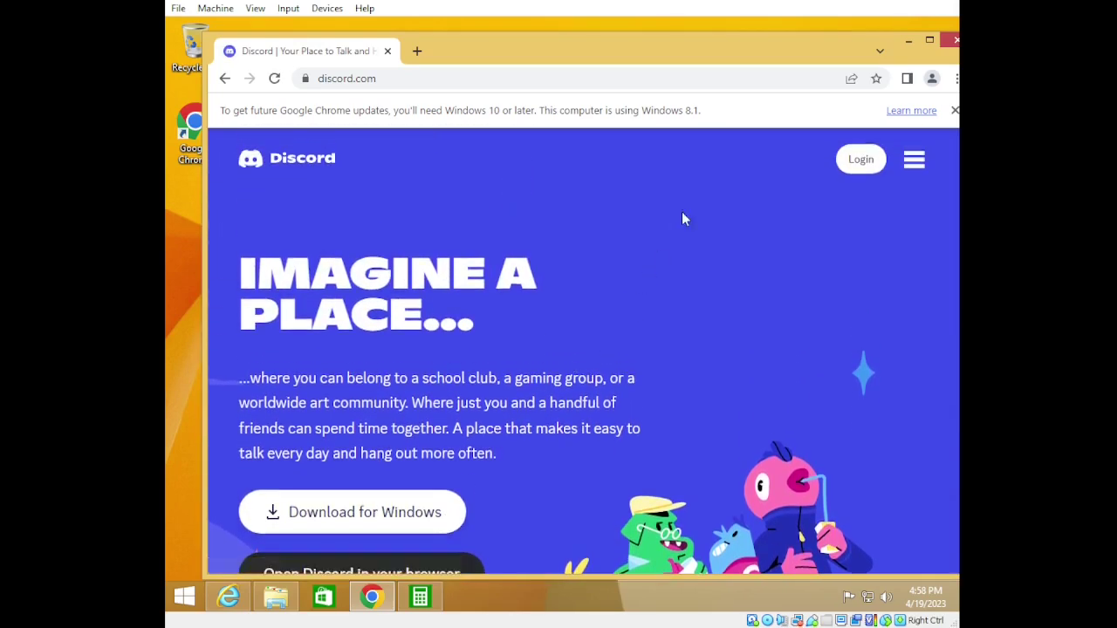
{"action": "scroll", "coordinate": [568, 443], "scroll_direction": "down", "scroll_amount": 1}
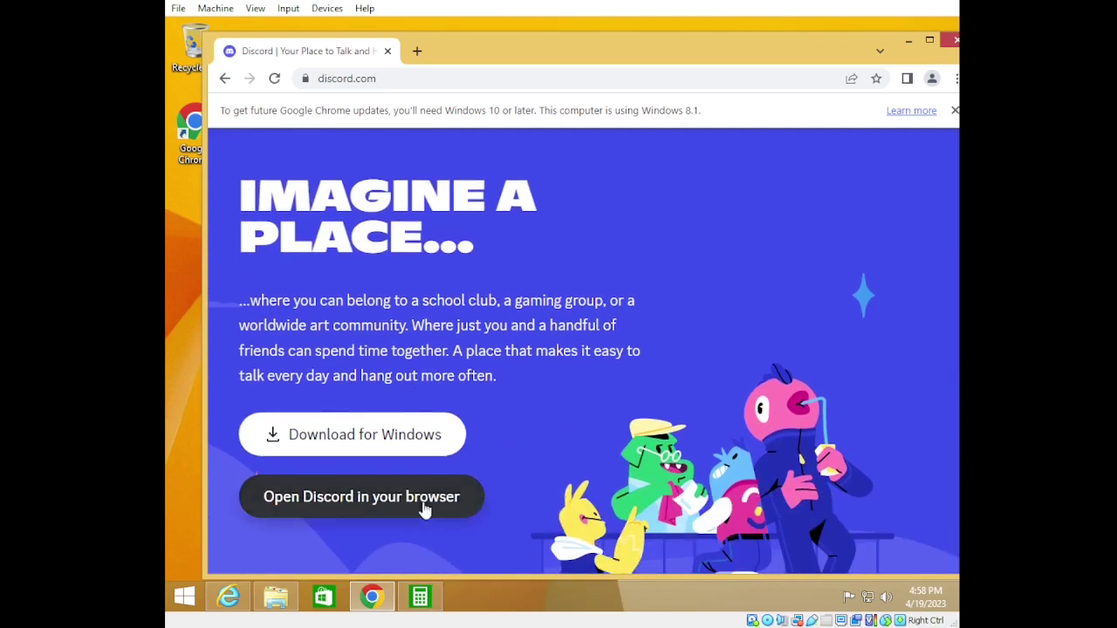
{"action": "left_click", "coordinate": [425, 510]}
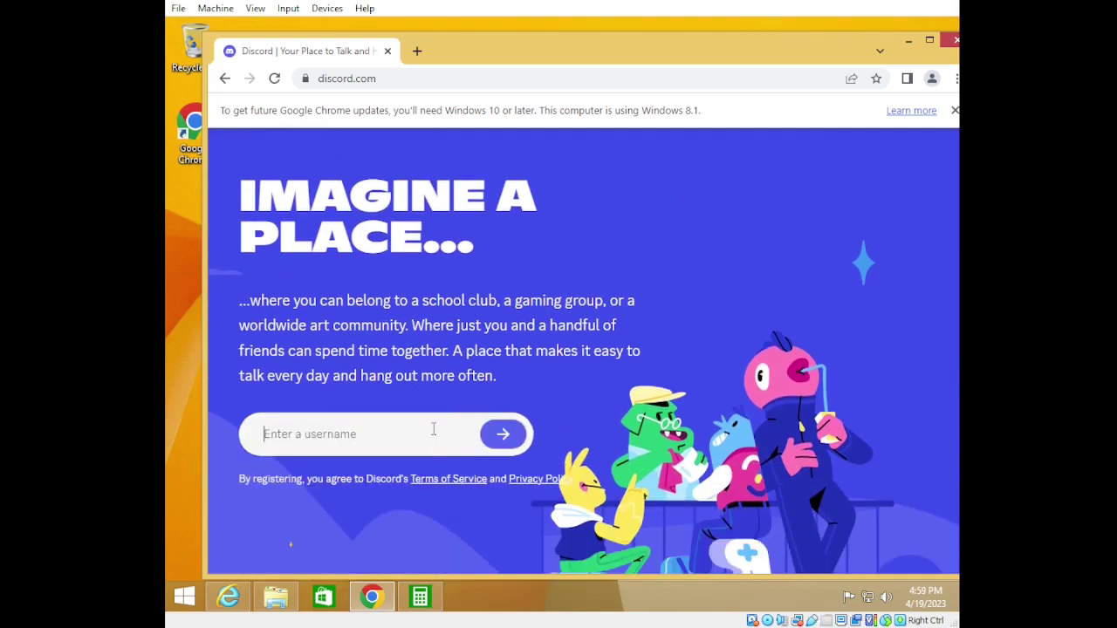
Step: Enter 'windows' as the Discord username and submit it
{"action": "type", "text": "d"}
{"action": "key", "text": "BackSpace"}
{"action": "type", "text": "windows8person"}
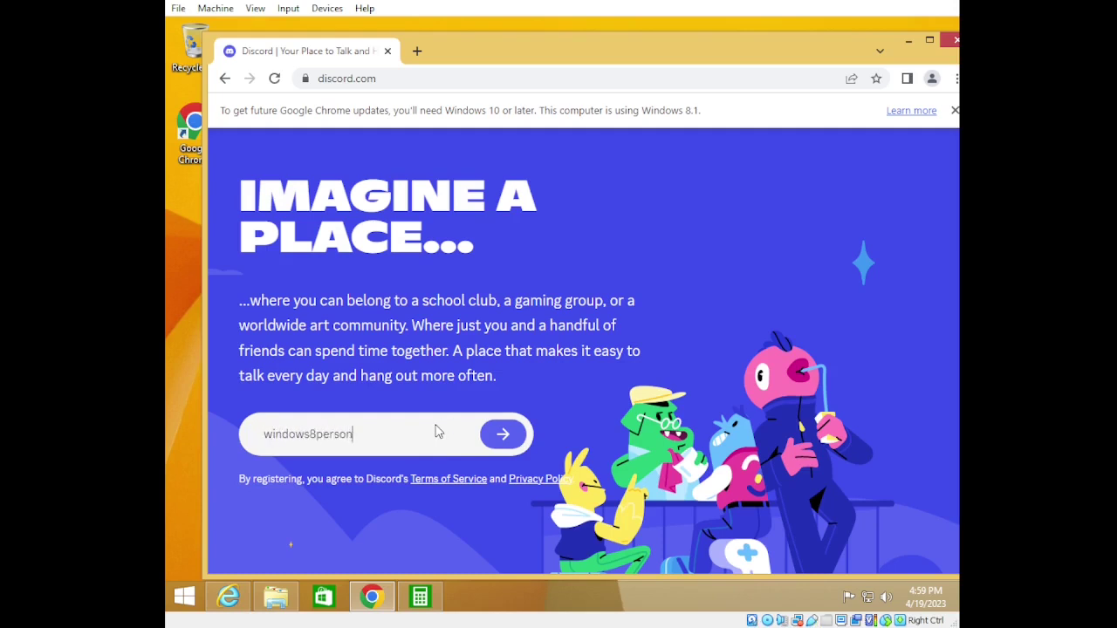
{"action": "key", "text": "Return"}
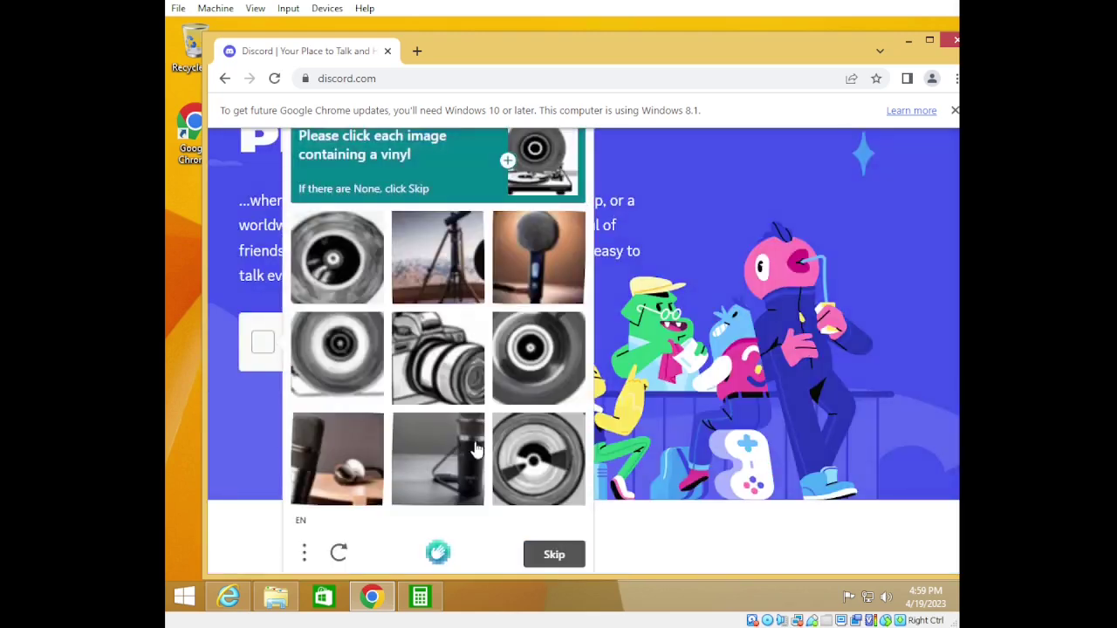
Step: Pass the hCaptcha by selecting the vinyl images and verifying
{"action": "scroll", "coordinate": [532, 396], "scroll_direction": "down", "scroll_amount": 2}
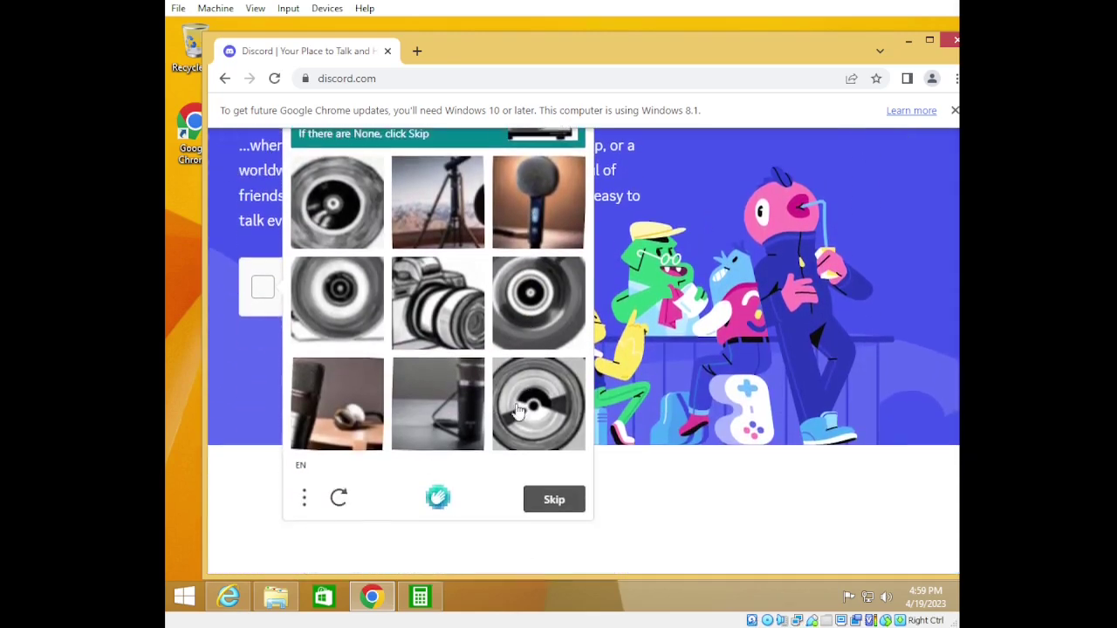
{"action": "left_click", "coordinate": [543, 396]}
{"action": "left_click", "coordinate": [539, 461]}
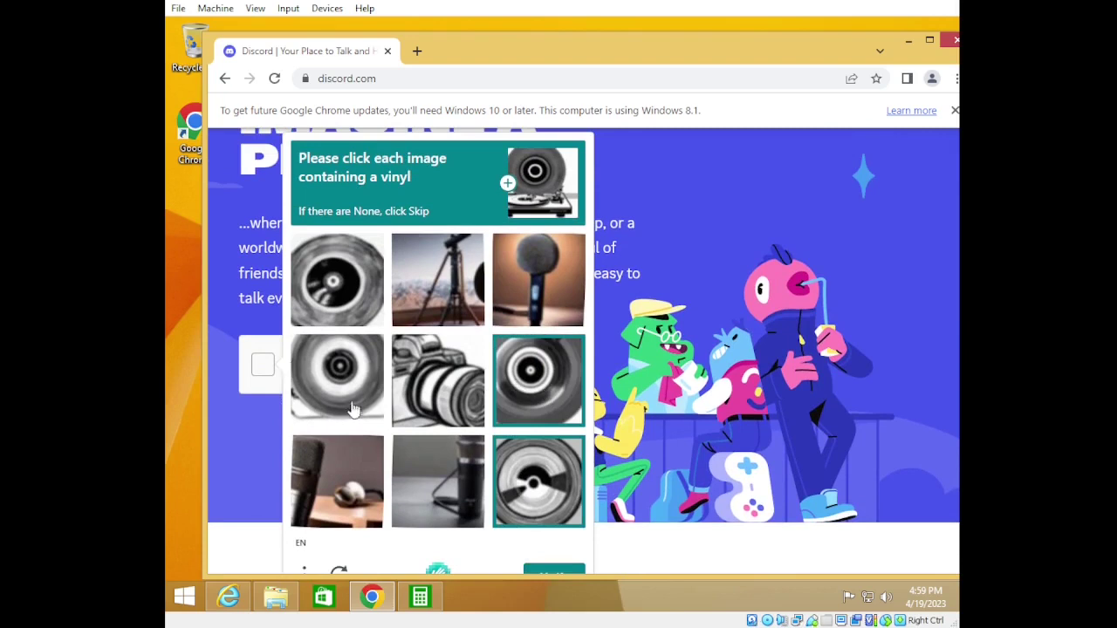
{"action": "left_click", "coordinate": [359, 346]}
{"action": "left_click", "coordinate": [349, 280]}
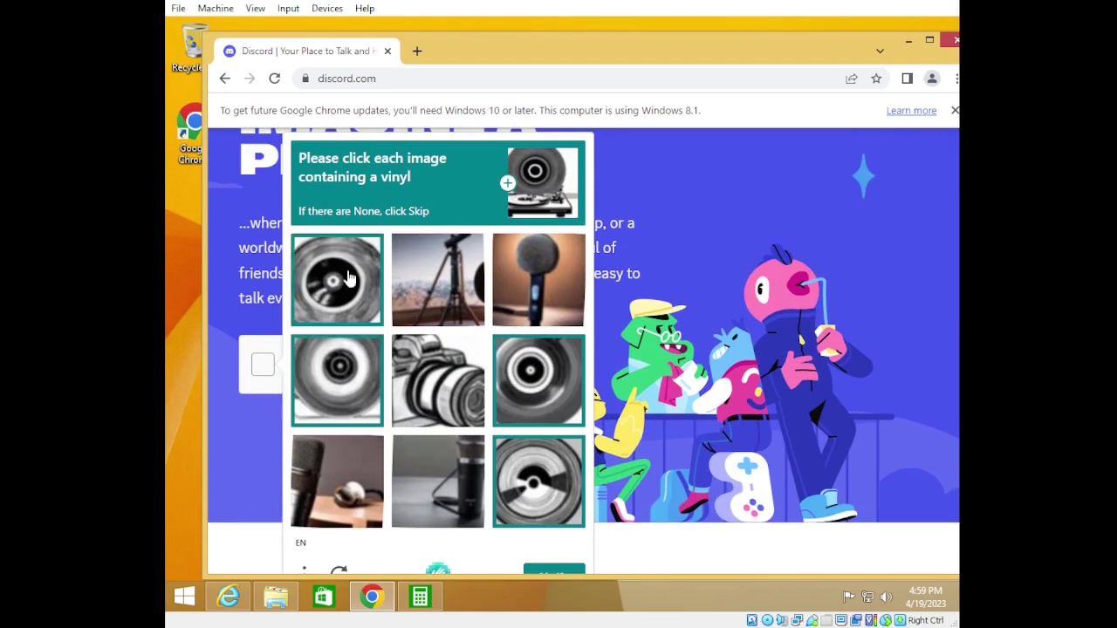
{"action": "scroll", "coordinate": [563, 538], "scroll_direction": "down", "scroll_amount": 2}
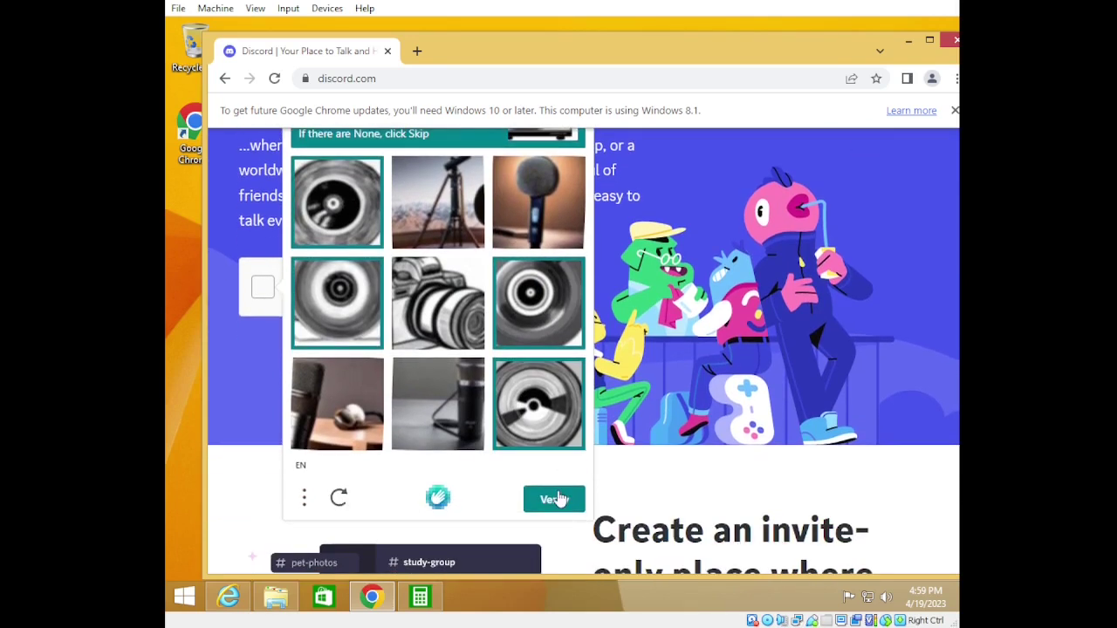
{"action": "left_click", "coordinate": [555, 499]}
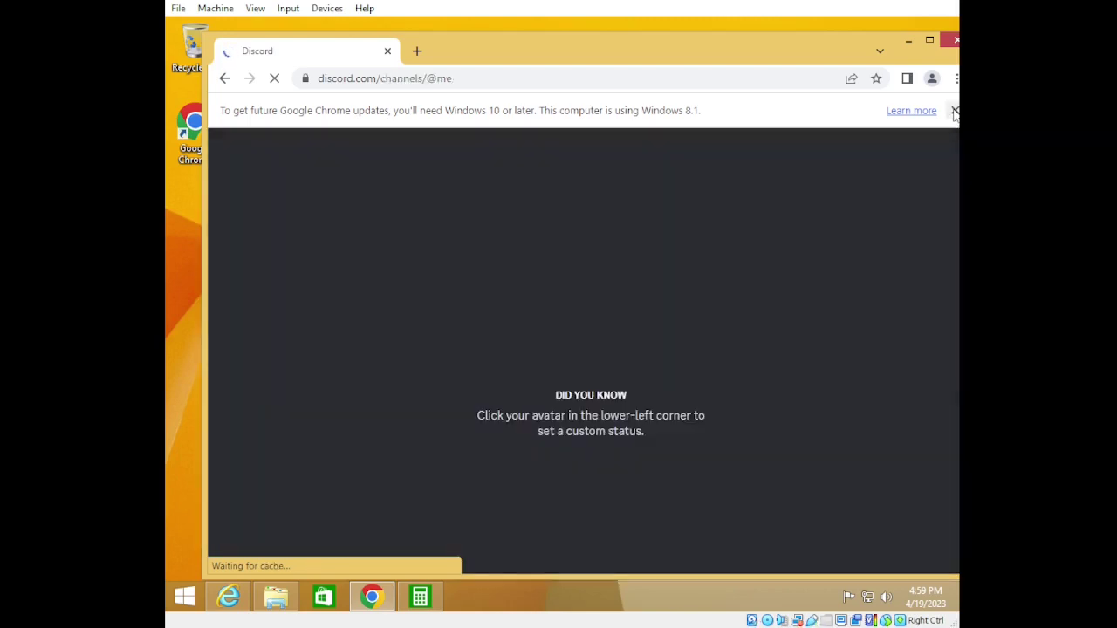
Step: Dismiss the Chrome update notice and submit a February 12 birthday
{"action": "left_click", "coordinate": [955, 109]}
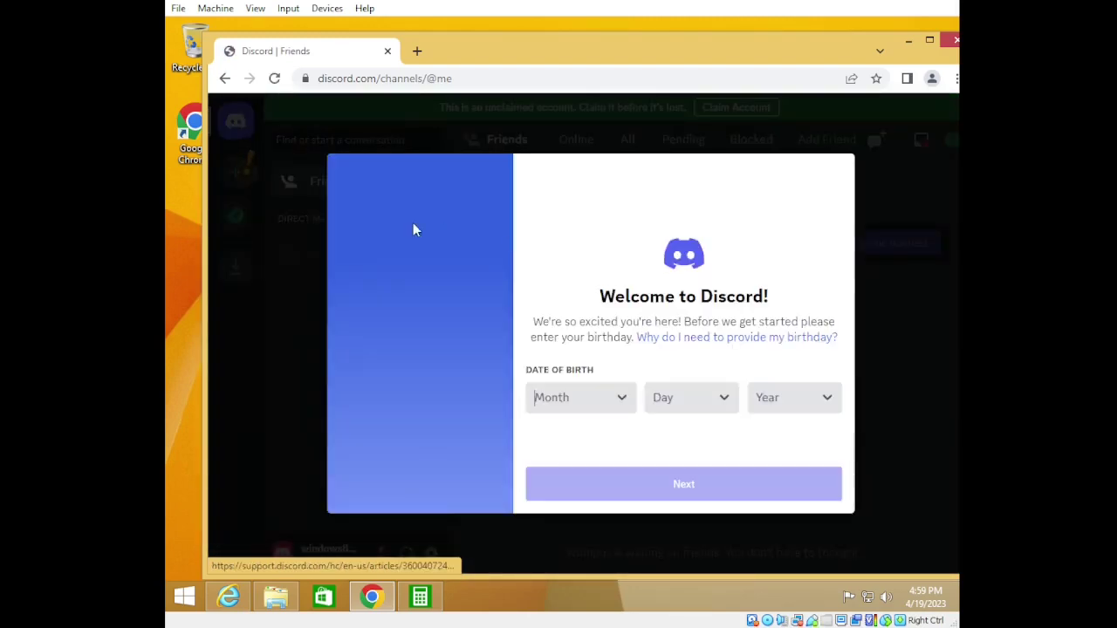
{"action": "left_click", "coordinate": [609, 407]}
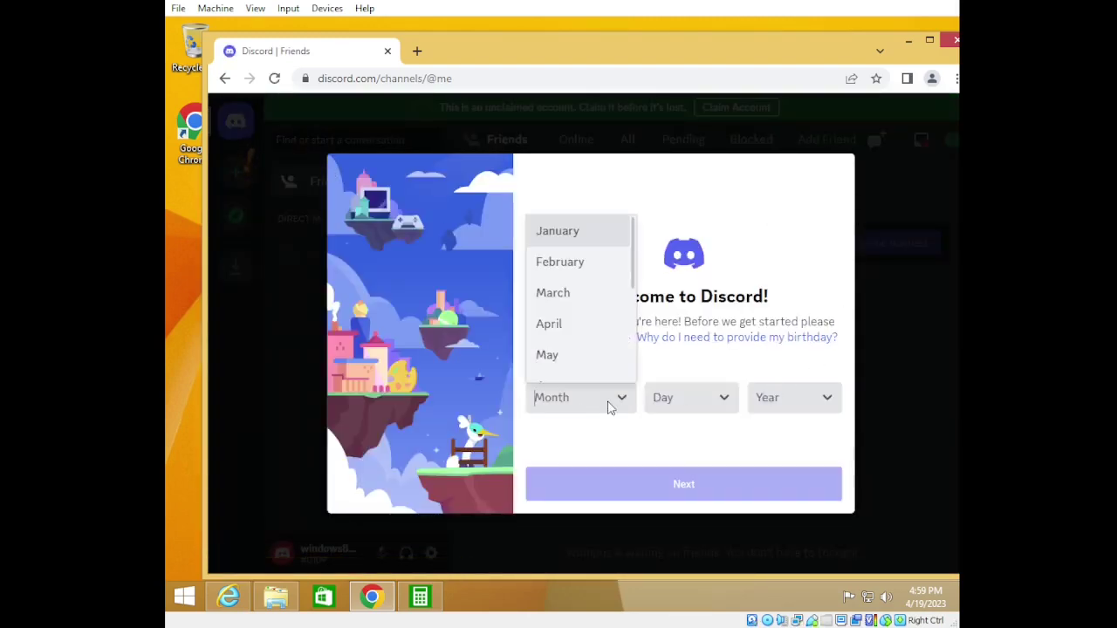
{"action": "left_click", "coordinate": [571, 262]}
{"action": "left_click", "coordinate": [691, 400]}
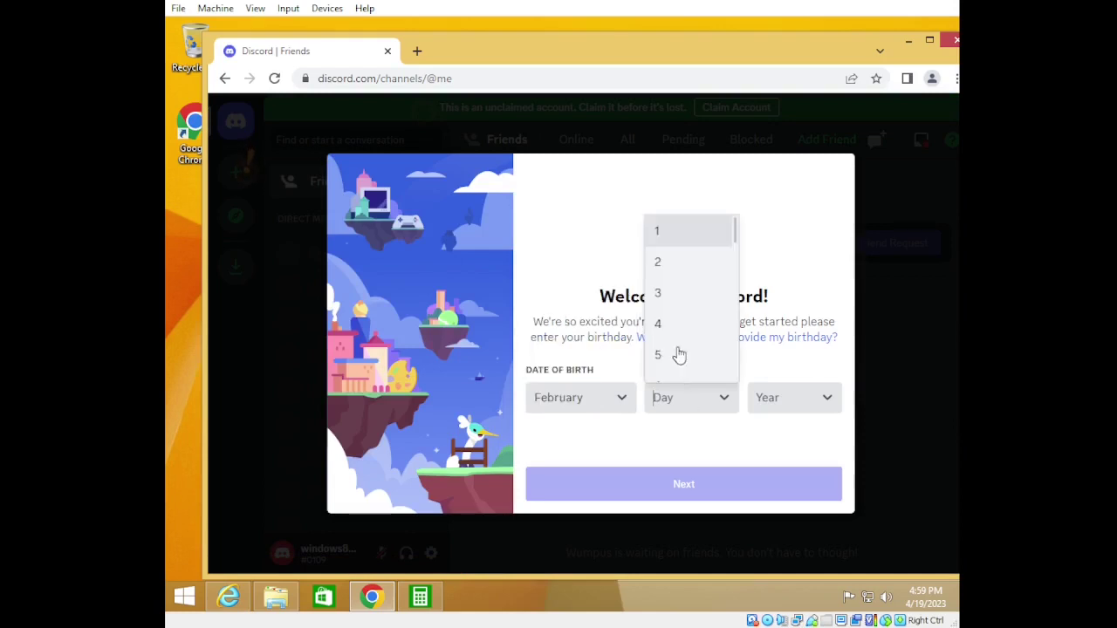
{"action": "scroll", "coordinate": [689, 357], "scroll_direction": "down", "scroll_amount": 3}
{"action": "left_click", "coordinate": [680, 337]}
{"action": "left_click", "coordinate": [778, 399]}
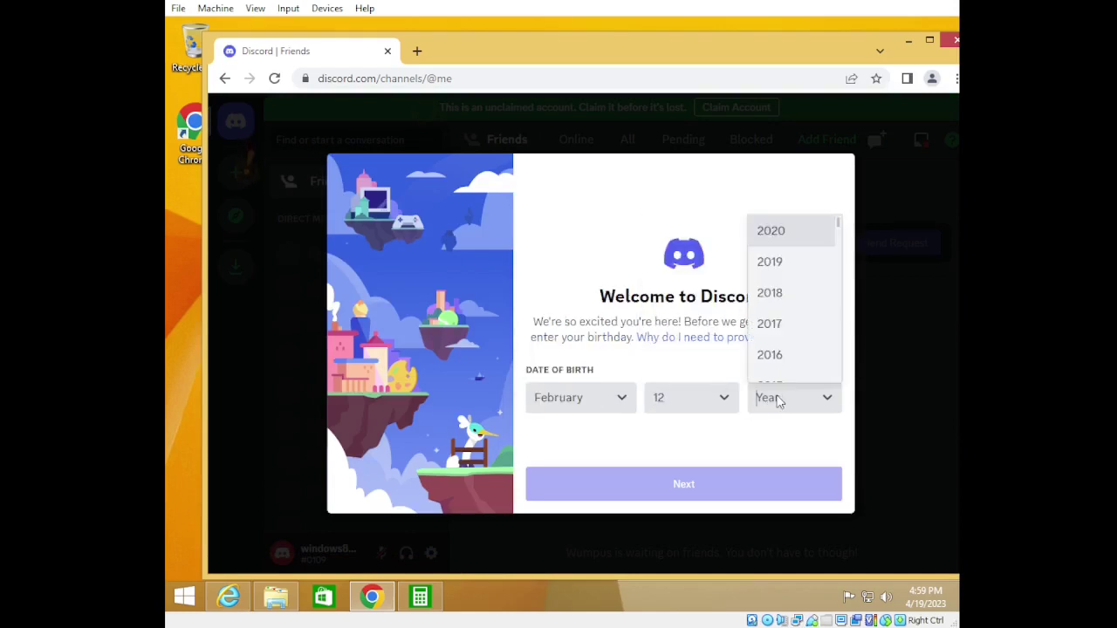
{"action": "scroll", "coordinate": [783, 357], "scroll_direction": "down", "scroll_amount": 4}
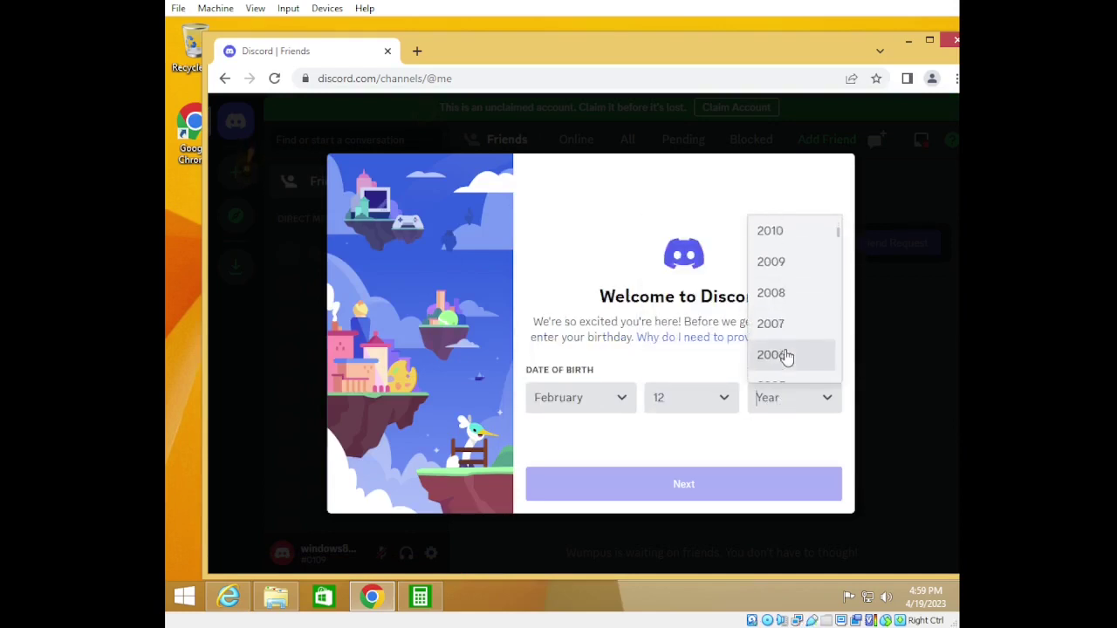
{"action": "scroll", "coordinate": [786, 356], "scroll_direction": "down", "scroll_amount": 5}
{"action": "scroll", "coordinate": [788, 344], "scroll_direction": "up", "scroll_amount": 4}
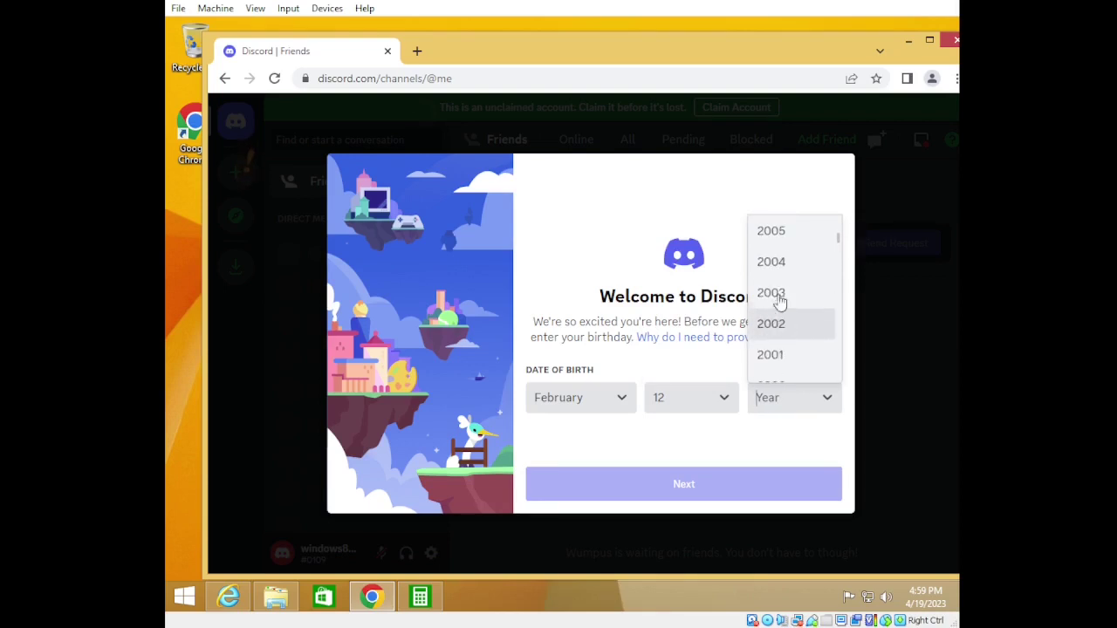
{"action": "left_click", "coordinate": [780, 264]}
{"action": "left_click", "coordinate": [698, 483]}
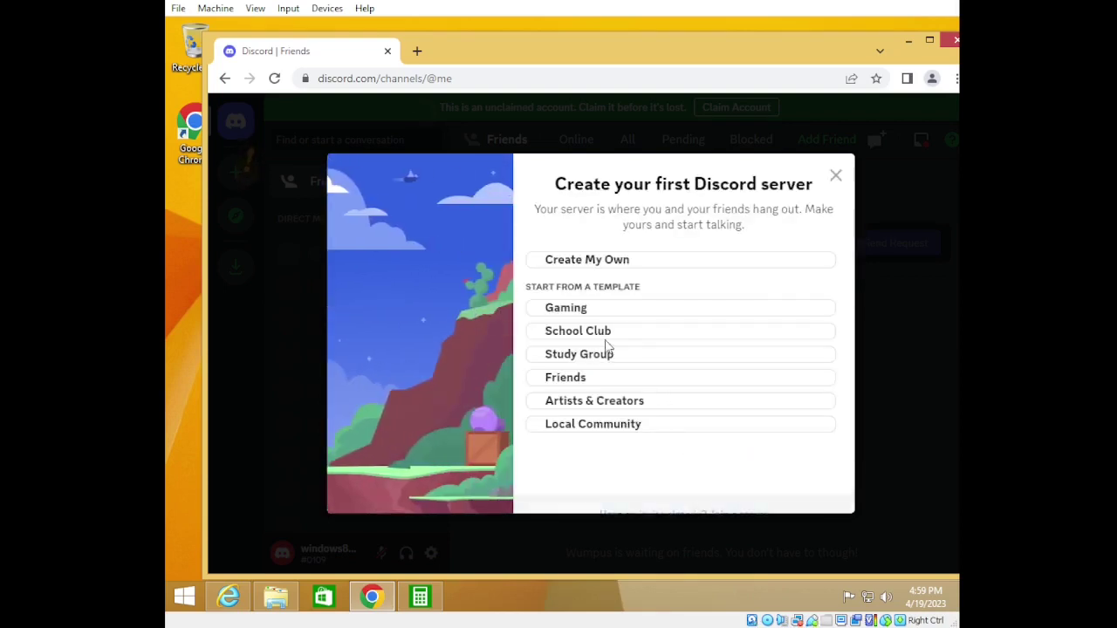
Step: Create a server from the Gaming template for me and my friends
{"action": "scroll", "coordinate": [672, 410], "scroll_direction": "down", "scroll_amount": 3}
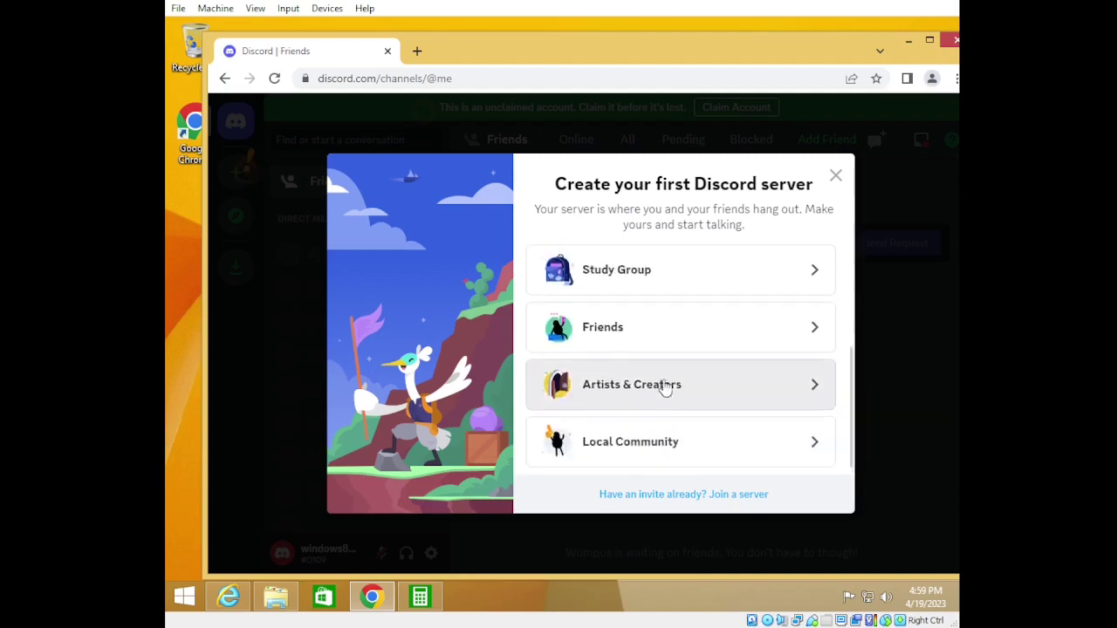
{"action": "scroll", "coordinate": [665, 387], "scroll_direction": "up", "scroll_amount": 3}
{"action": "left_click", "coordinate": [660, 374]}
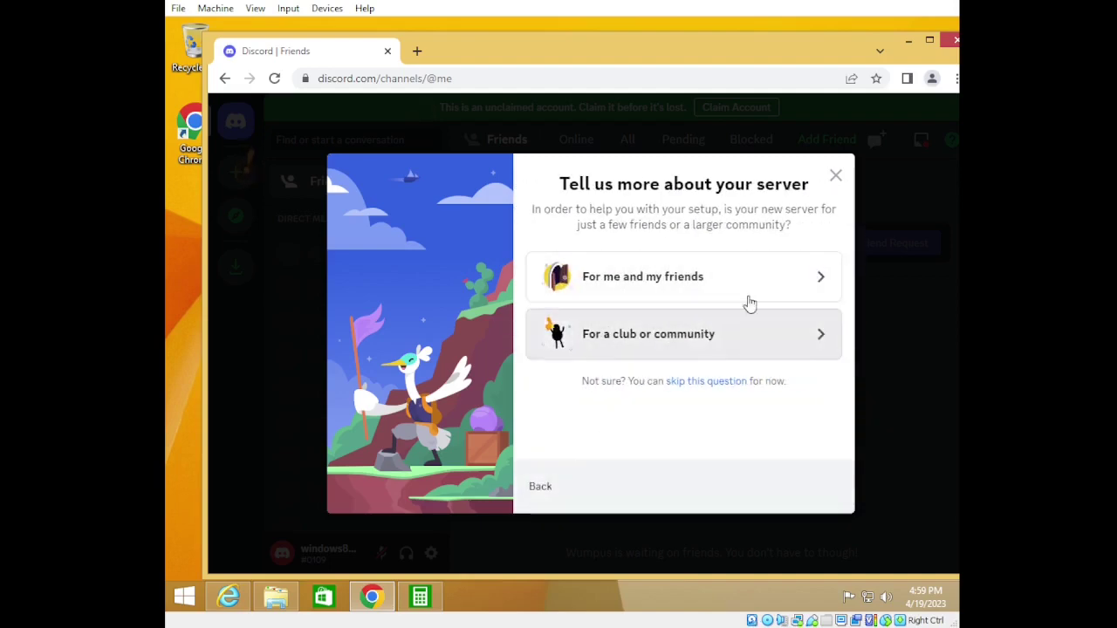
{"action": "left_click", "coordinate": [748, 297]}
{"action": "left_click", "coordinate": [802, 486]}
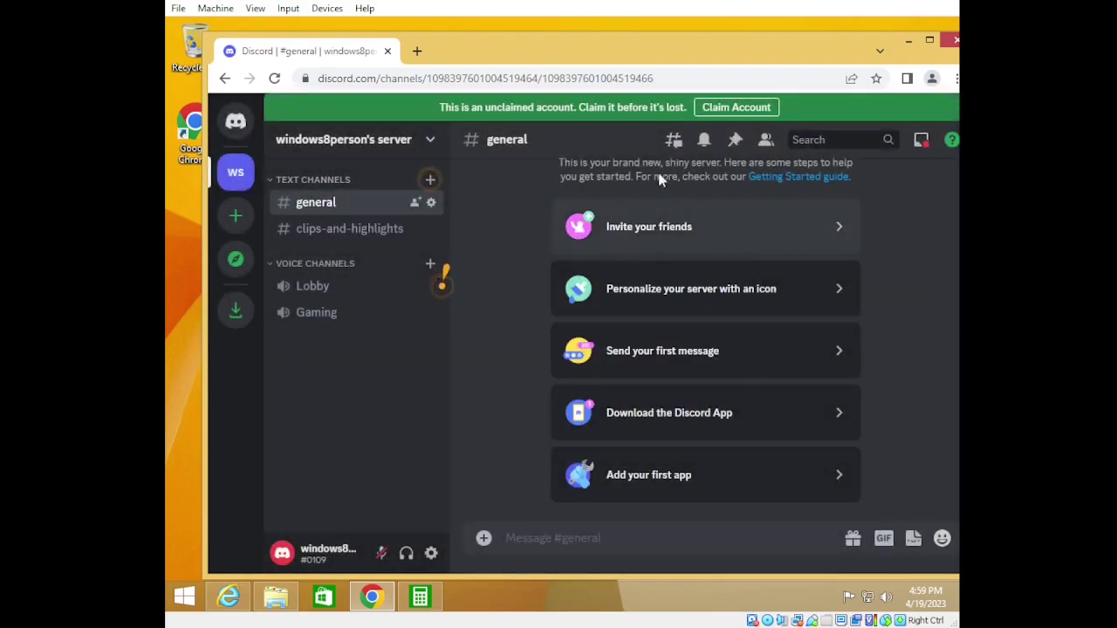
Step: Copy the server's invite link from Invite People, then close the invite dialog
{"action": "left_click", "coordinate": [288, 563]}
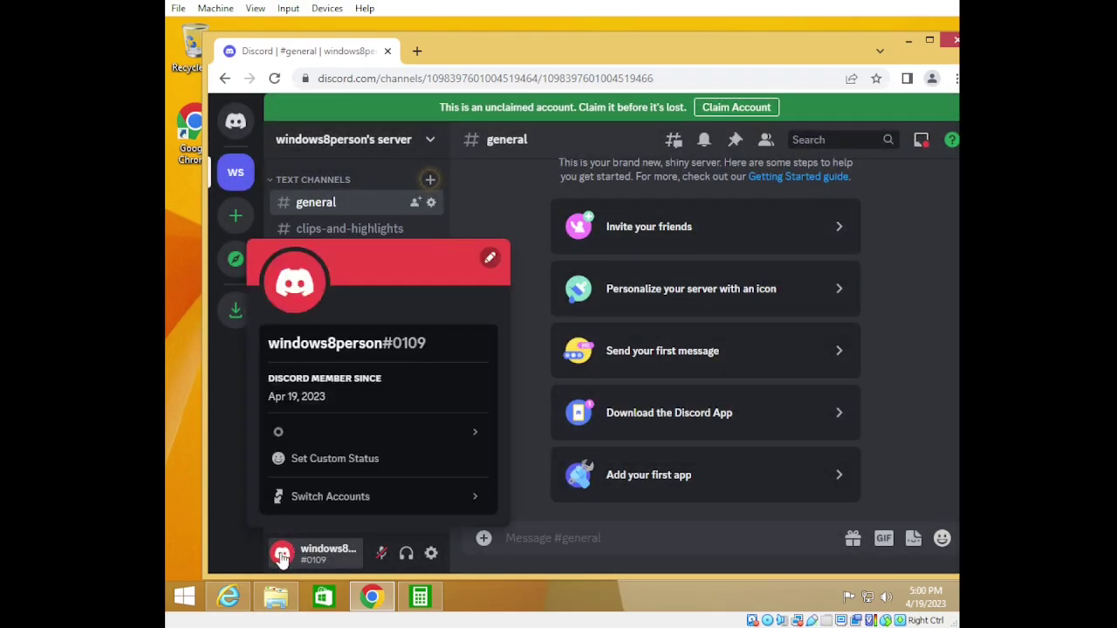
{"action": "left_click", "coordinate": [506, 168]}
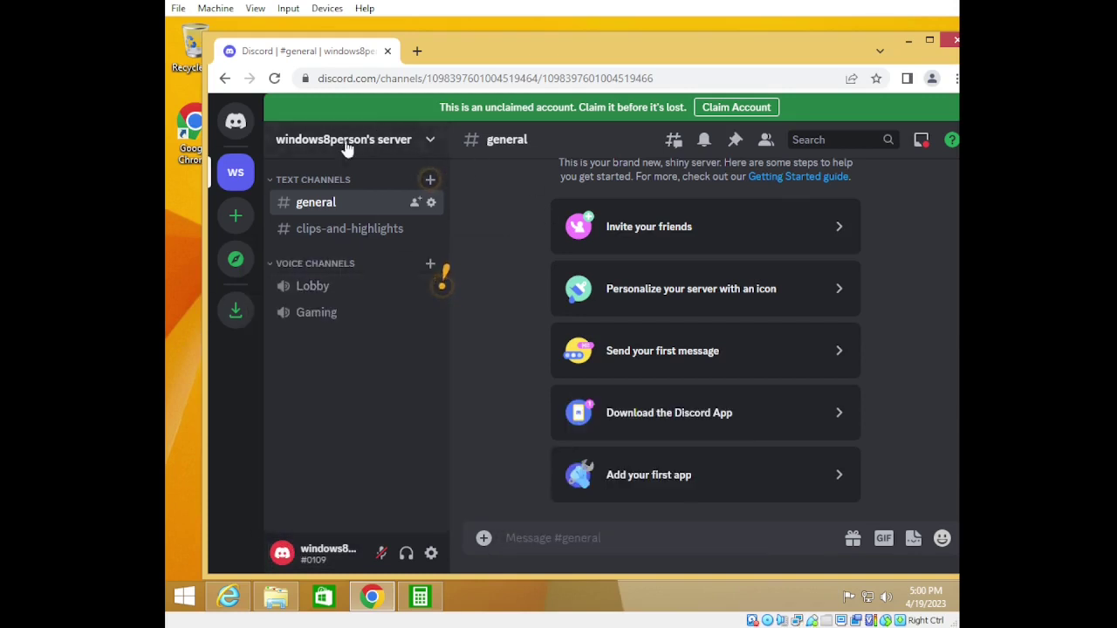
{"action": "left_click", "coordinate": [430, 142]}
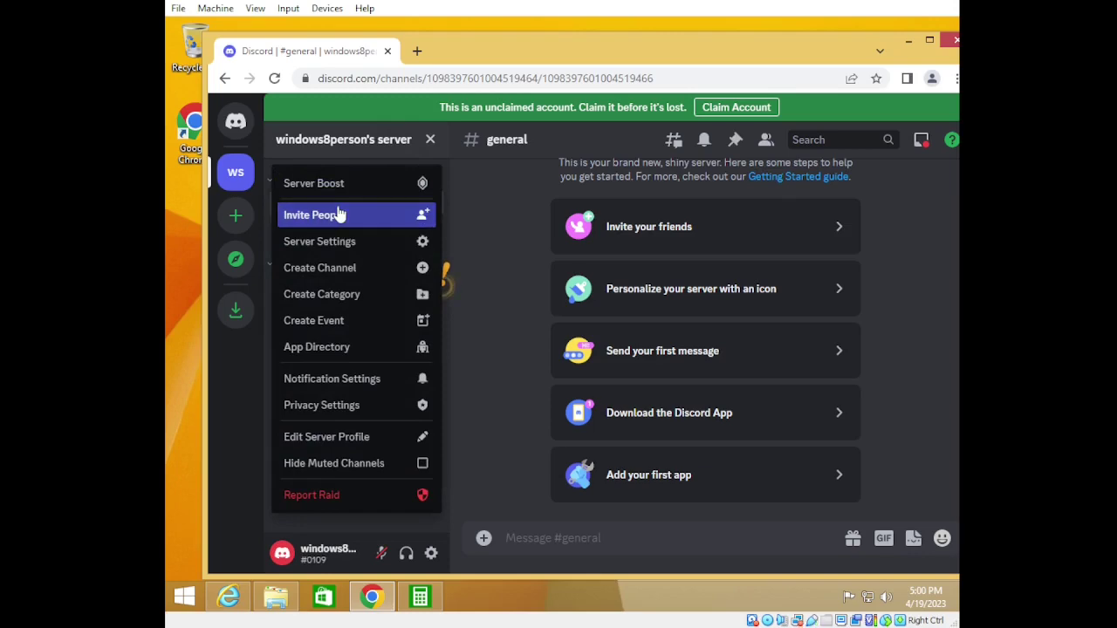
{"action": "left_click", "coordinate": [348, 217]}
{"action": "left_click", "coordinate": [717, 353]}
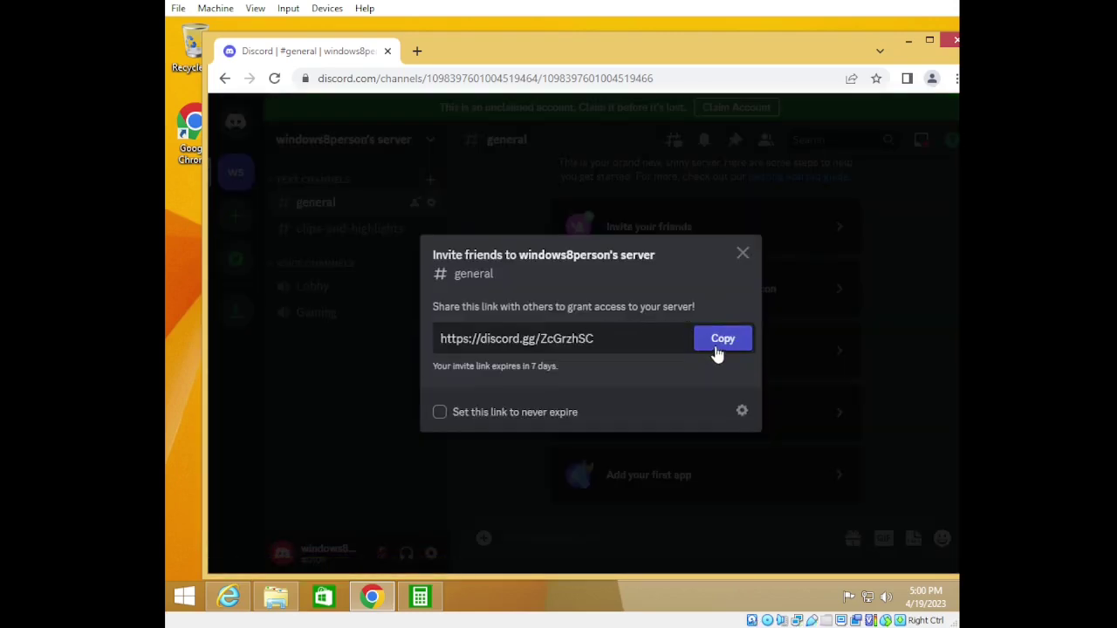
{"action": "mouse_move", "coordinate": [171, 20]}
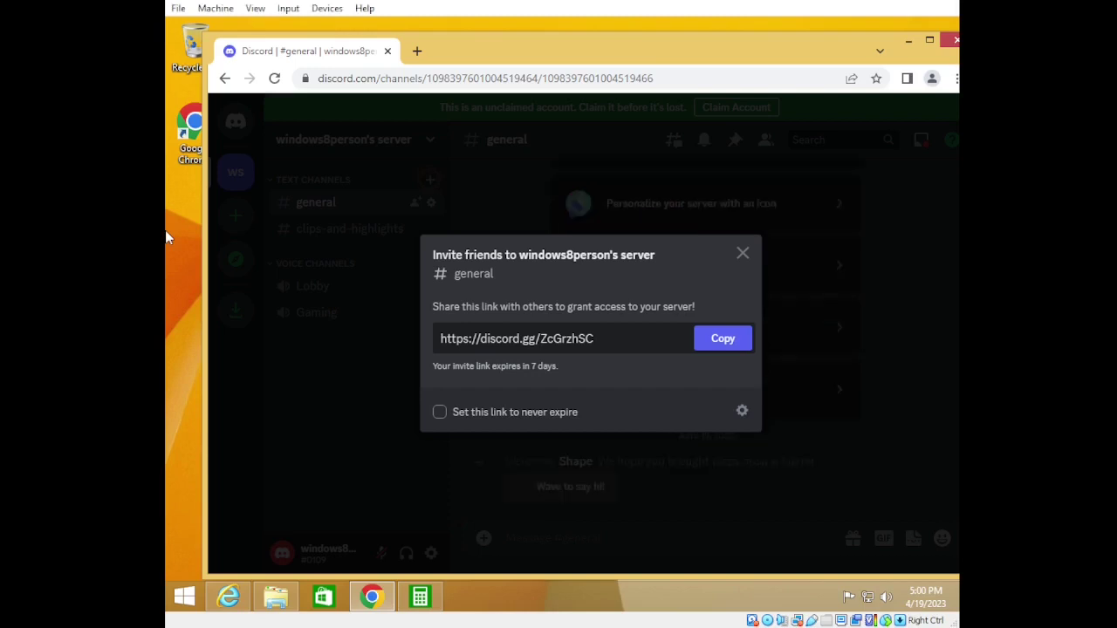
{"action": "left_click", "coordinate": [412, 389]}
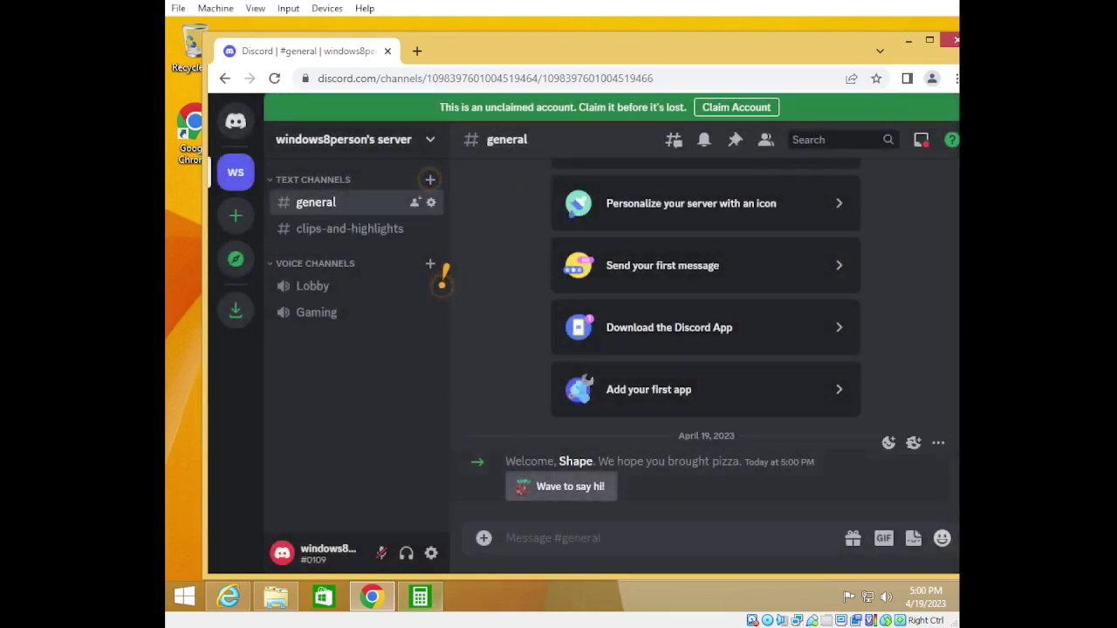
{"action": "mouse_move", "coordinate": [419, 596]}
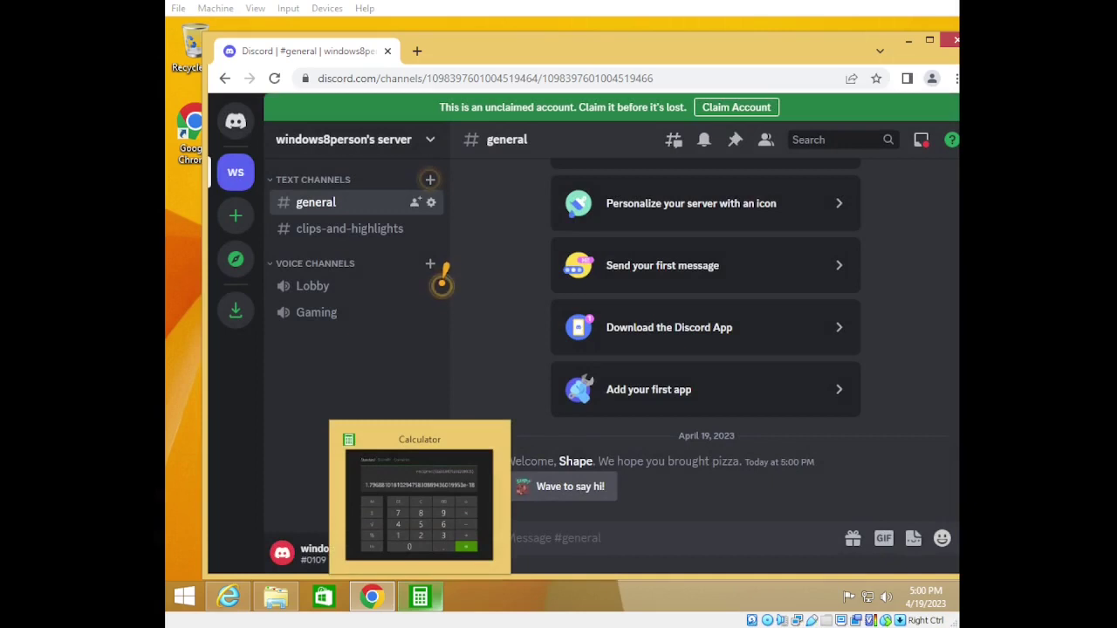
{"action": "left_click", "coordinate": [596, 538]}
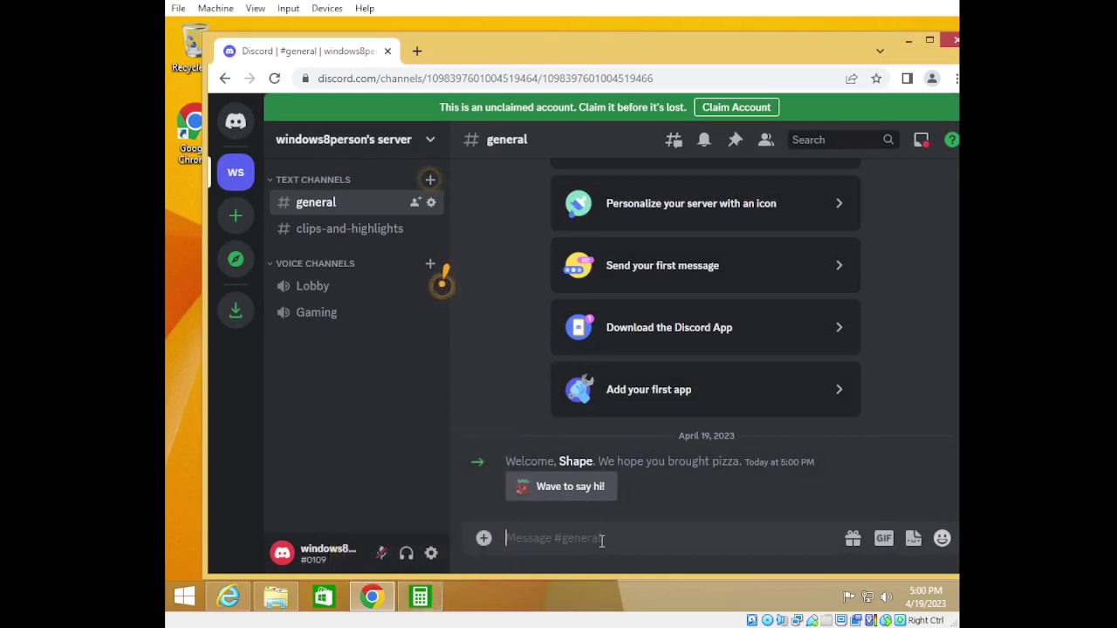
{"action": "type", "text": "ge"}
{"action": "key", "text": "ctrl+a"}
{"action": "type", "text": "herllo"}
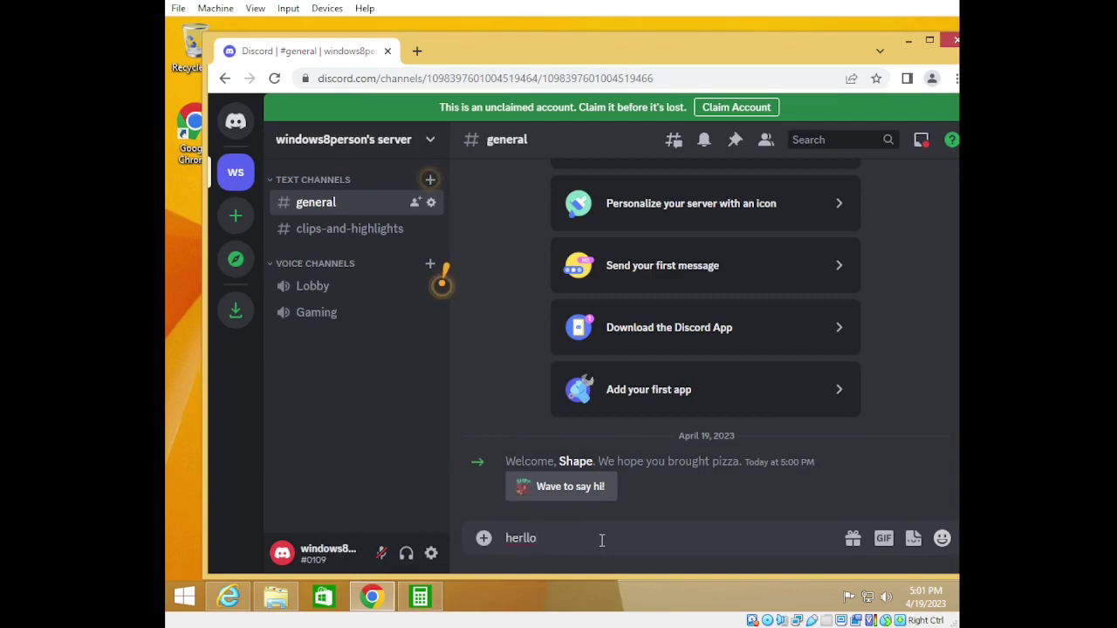
{"action": "type", "text": " @"}
{"action": "left_click", "coordinate": [541, 425]}
{"action": "key", "text": "Return"}
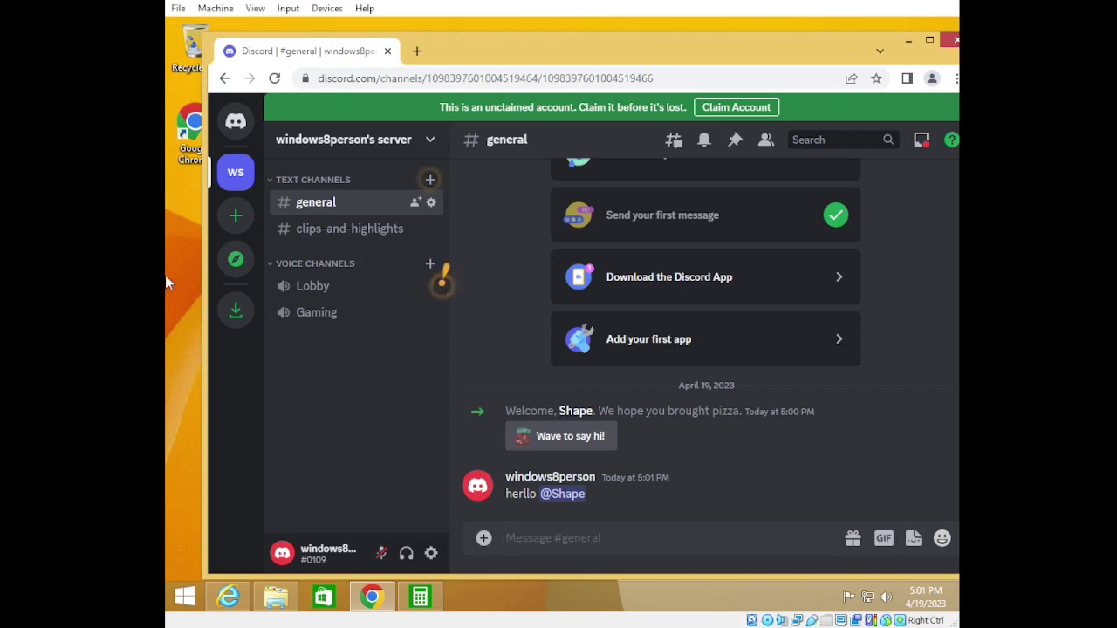
Step: Minimize Chrome and launch Paint by searching 'paint' from the Start screen
{"action": "double_click", "coordinate": [603, 44]}
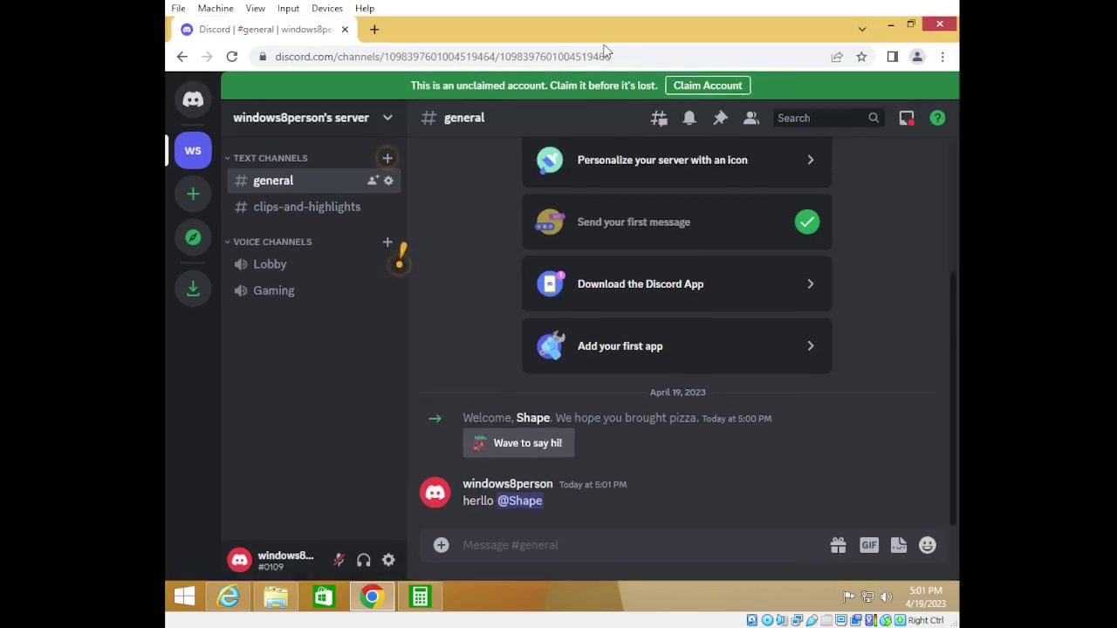
{"action": "left_click", "coordinate": [890, 27]}
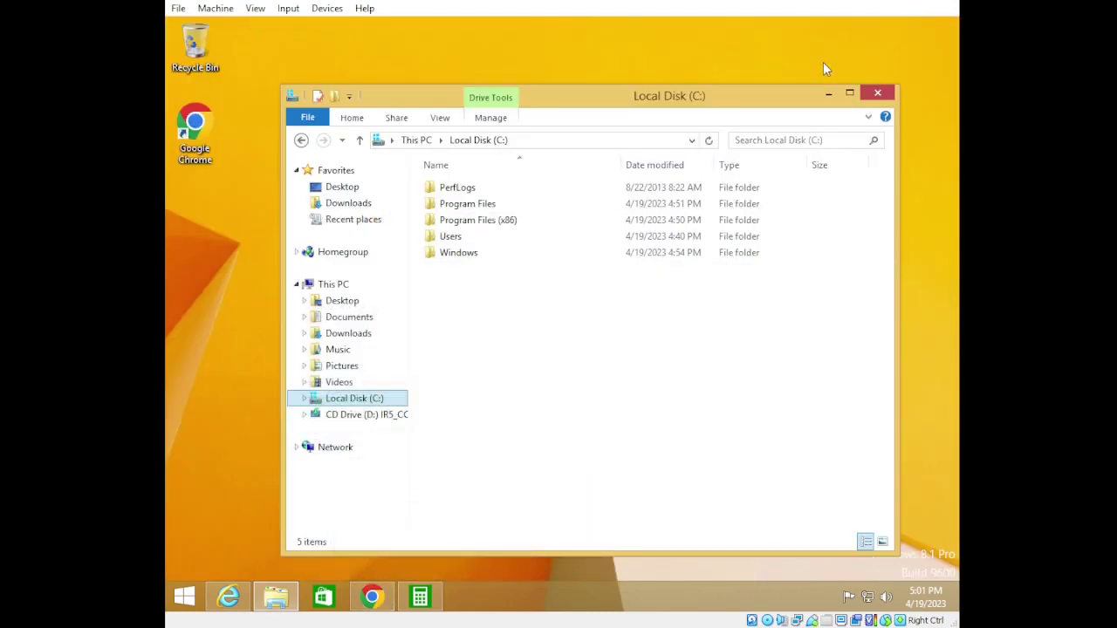
{"action": "left_click", "coordinate": [186, 592]}
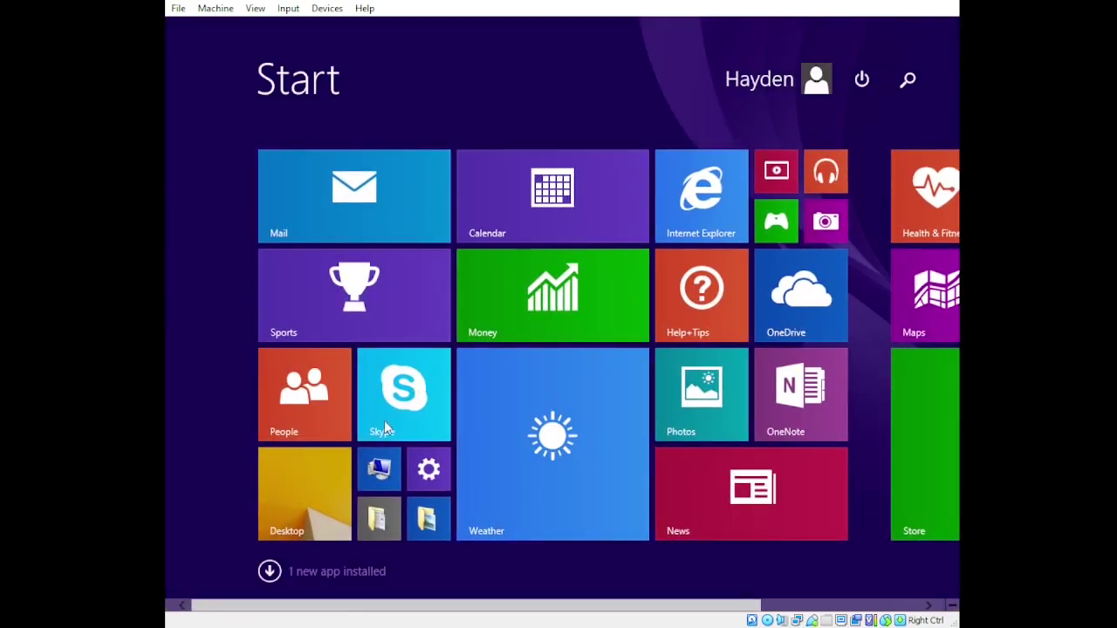
{"action": "scroll", "coordinate": [533, 374], "scroll_direction": "down", "scroll_amount": 2}
{"action": "scroll", "coordinate": [533, 374], "scroll_direction": "up", "scroll_amount": 2}
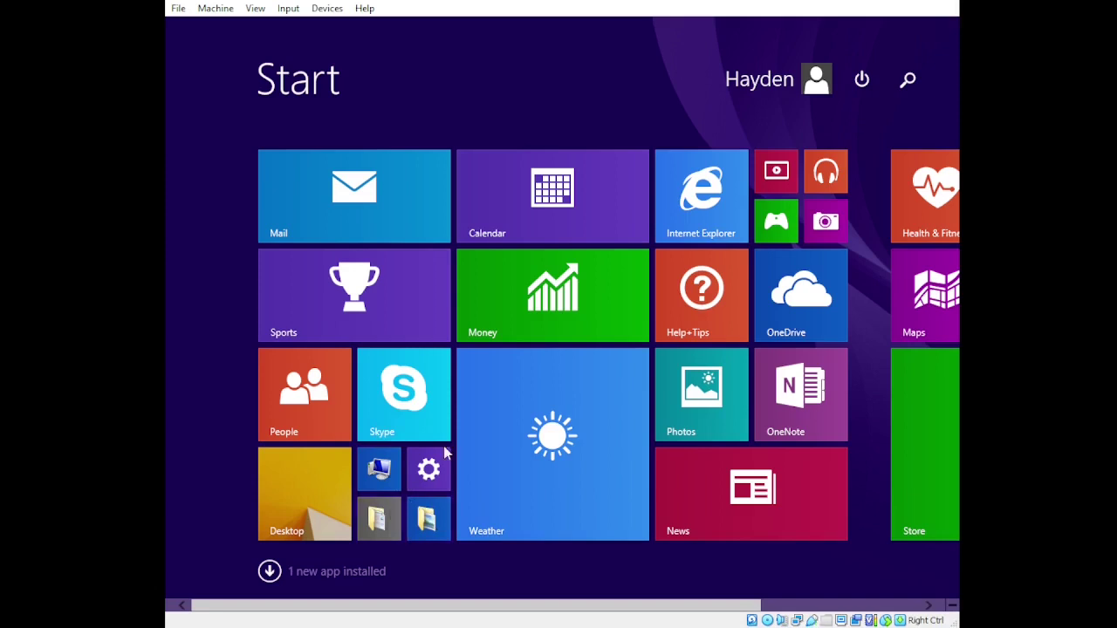
{"action": "left_click", "coordinate": [906, 83]}
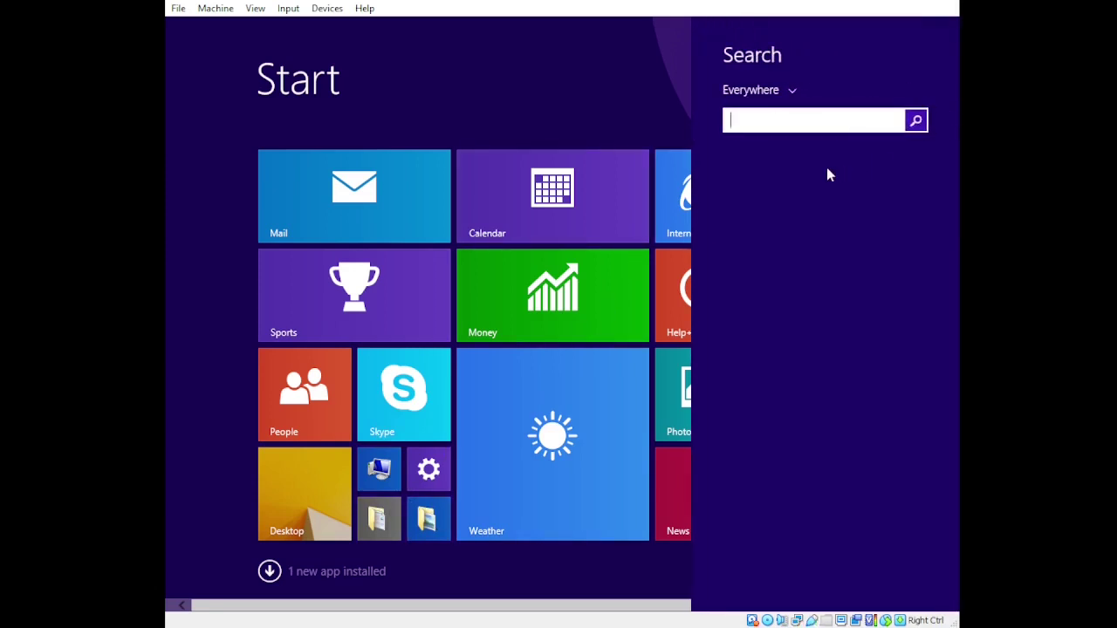
{"action": "type", "text": "paint"}
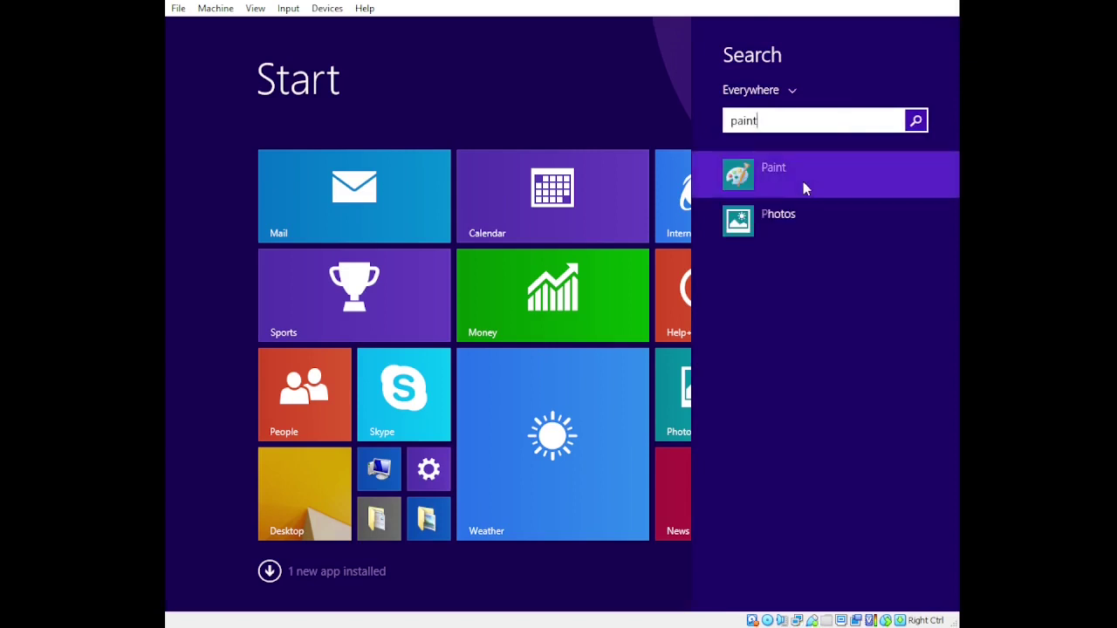
{"action": "left_click", "coordinate": [792, 178]}
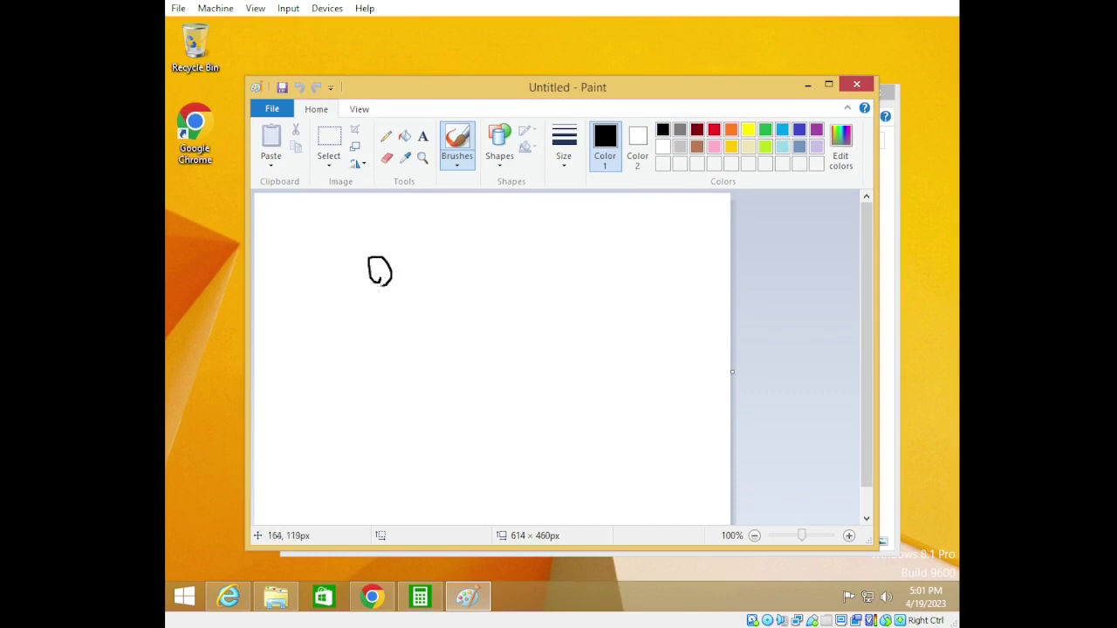
Step: Scribble the two eyes more solidly in black with the brush
{"action": "left_click_drag", "start_coordinate": [401, 270], "coordinate": [402, 293]}
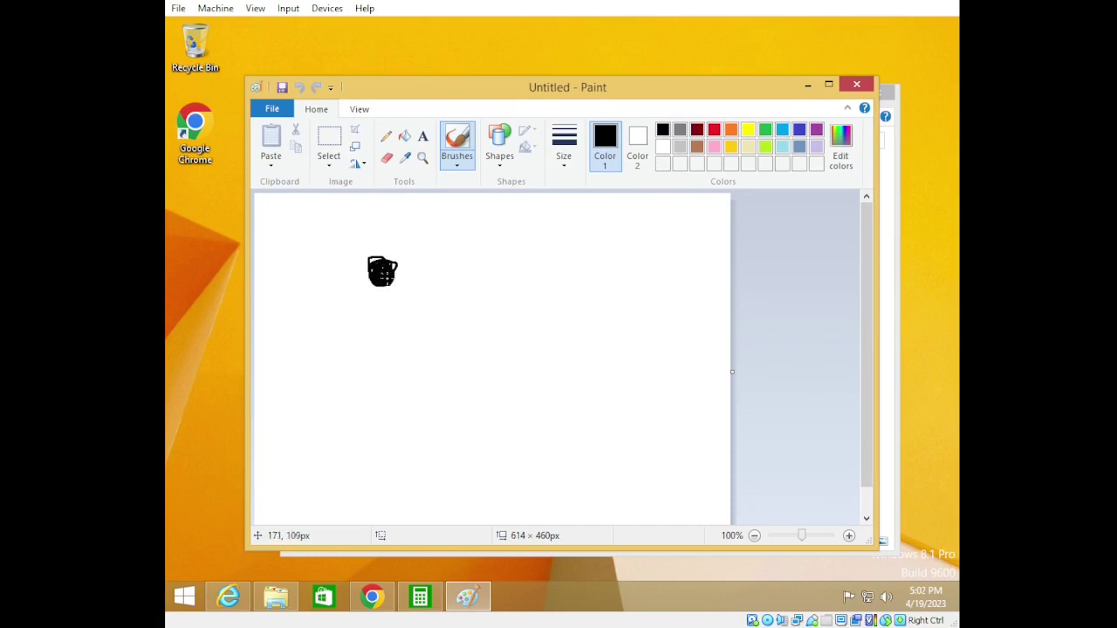
{"action": "left_click_drag", "start_coordinate": [395, 262], "coordinate": [409, 283]}
{"action": "left_click_drag", "start_coordinate": [496, 291], "coordinate": [499, 256]}
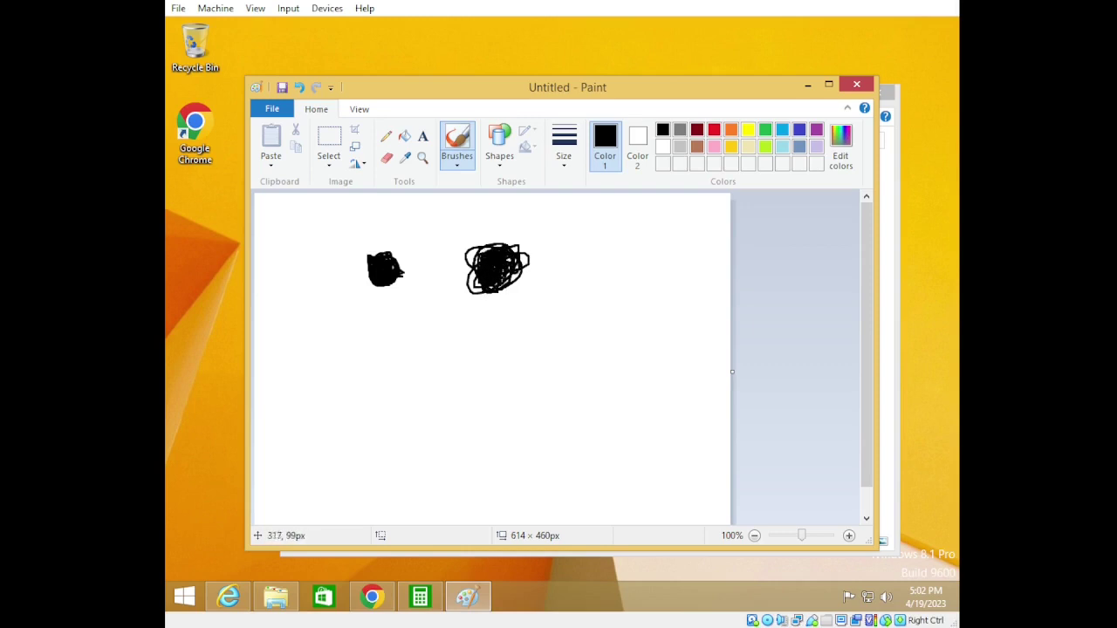
{"action": "mouse_move", "coordinate": [493, 266]}
{"action": "left_mouse_down"}
{"action": "mouse_move", "coordinate": [528, 275]}
{"action": "mouse_move", "coordinate": [459, 298]}
{"action": "left_mouse_up"}
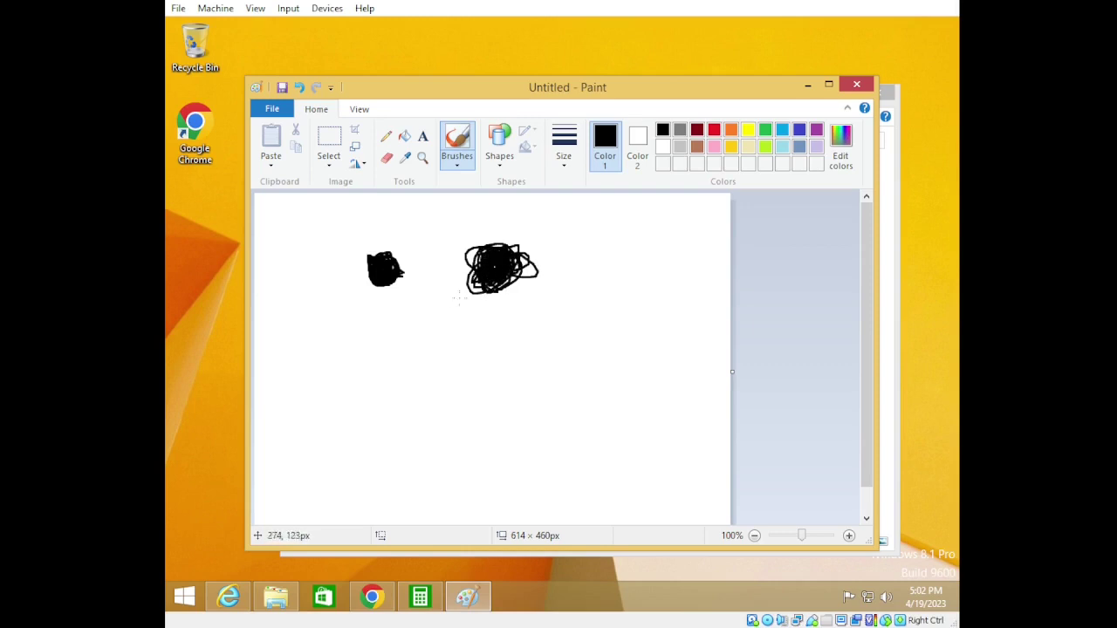
Step: Draw a thick smile curve below the eyes with jagged zigzag teeth
{"action": "mouse_move", "coordinate": [314, 290]}
{"action": "left_mouse_down"}
{"action": "mouse_move", "coordinate": [326, 334]}
{"action": "mouse_move", "coordinate": [474, 379]}
{"action": "mouse_move", "coordinate": [579, 294]}
{"action": "mouse_move", "coordinate": [529, 357]}
{"action": "mouse_move", "coordinate": [361, 374]}
{"action": "mouse_move", "coordinate": [296, 269]}
{"action": "mouse_move", "coordinate": [458, 380]}
{"action": "mouse_move", "coordinate": [597, 268]}
{"action": "mouse_move", "coordinate": [403, 398]}
{"action": "mouse_move", "coordinate": [299, 279]}
{"action": "mouse_move", "coordinate": [339, 359]}
{"action": "mouse_move", "coordinate": [436, 389]}
{"action": "mouse_move", "coordinate": [565, 326]}
{"action": "left_mouse_up"}
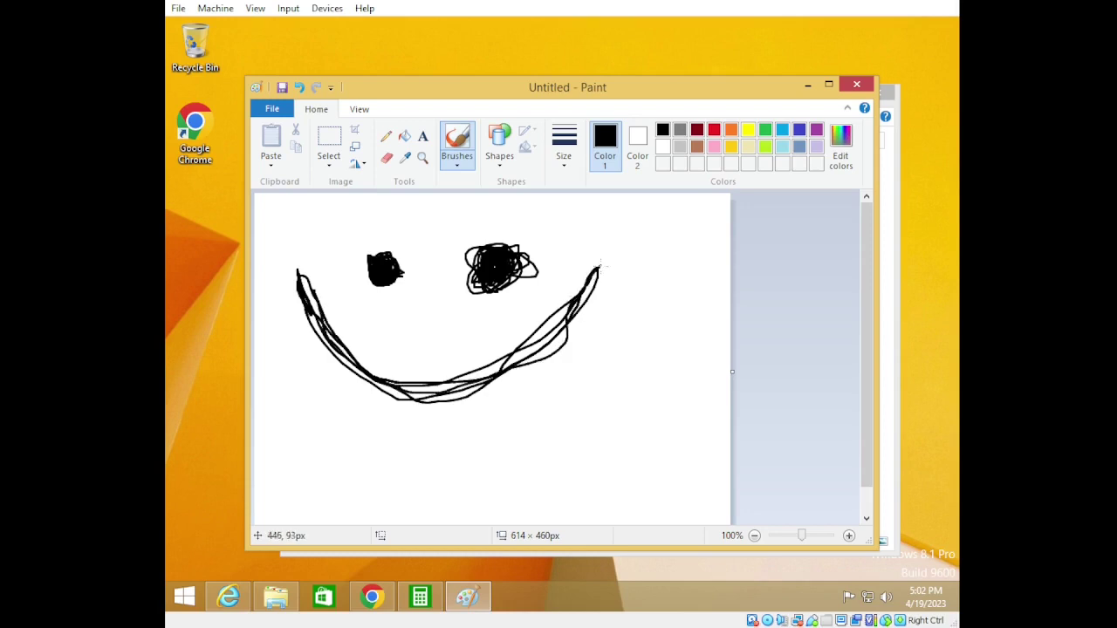
{"action": "mouse_move", "coordinate": [600, 267]}
{"action": "left_mouse_down"}
{"action": "mouse_move", "coordinate": [519, 361]}
{"action": "mouse_move", "coordinate": [409, 391]}
{"action": "mouse_move", "coordinate": [322, 325]}
{"action": "left_mouse_up"}
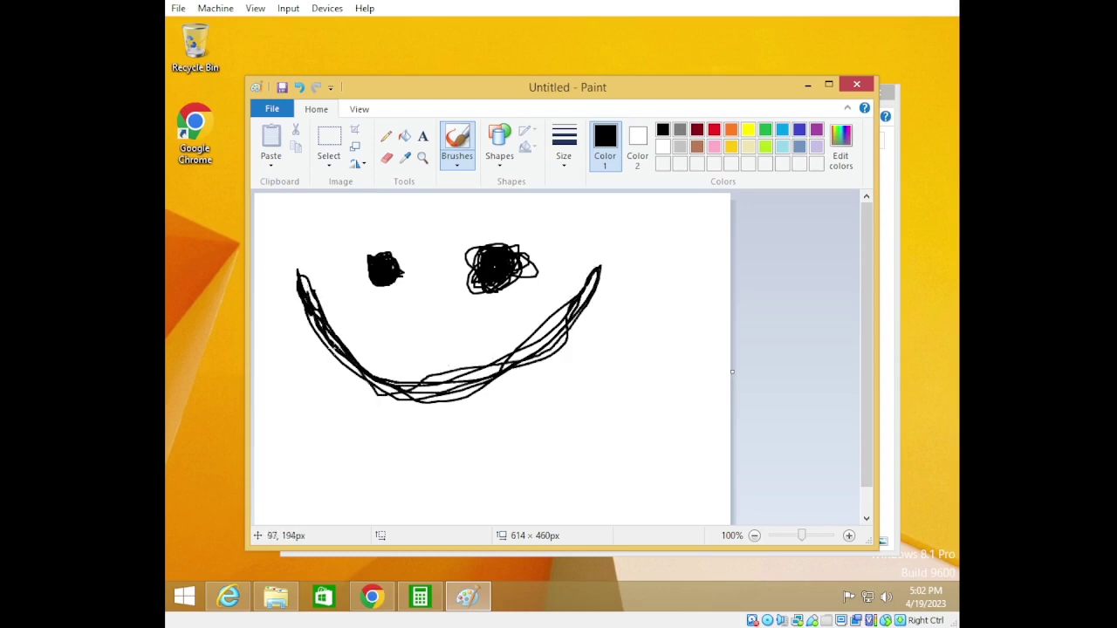
{"action": "mouse_move", "coordinate": [339, 364]}
{"action": "left_mouse_down"}
{"action": "mouse_move", "coordinate": [471, 386]}
{"action": "mouse_move", "coordinate": [580, 308]}
{"action": "left_mouse_up"}
{"action": "left_click_drag", "start_coordinate": [553, 380], "coordinate": [367, 394]}
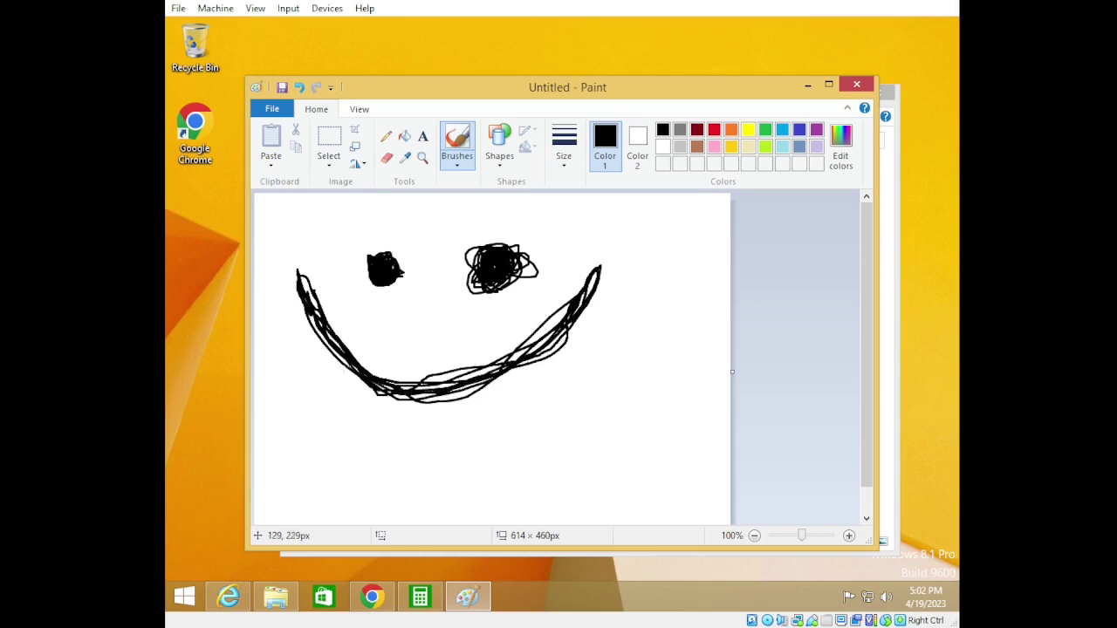
{"action": "left_click_drag", "start_coordinate": [316, 279], "coordinate": [323, 257]}
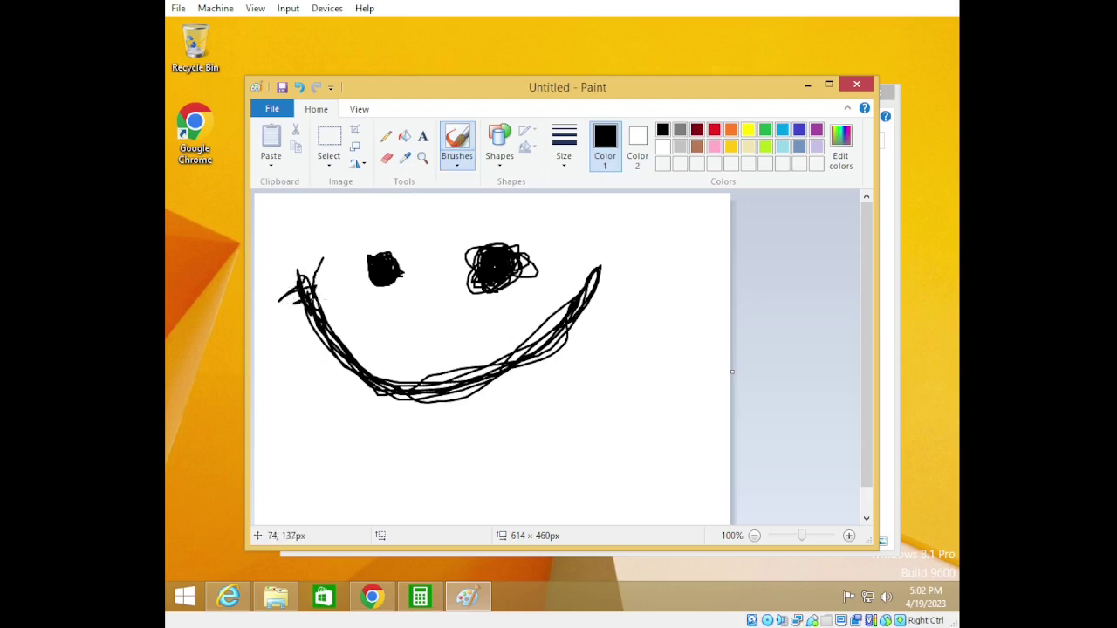
{"action": "mouse_move", "coordinate": [320, 313]}
{"action": "left_mouse_down"}
{"action": "mouse_move", "coordinate": [295, 333]}
{"action": "mouse_move", "coordinate": [393, 363]}
{"action": "mouse_move", "coordinate": [443, 415]}
{"action": "mouse_move", "coordinate": [585, 319]}
{"action": "mouse_move", "coordinate": [598, 292]}
{"action": "mouse_move", "coordinate": [585, 277]}
{"action": "left_mouse_up"}
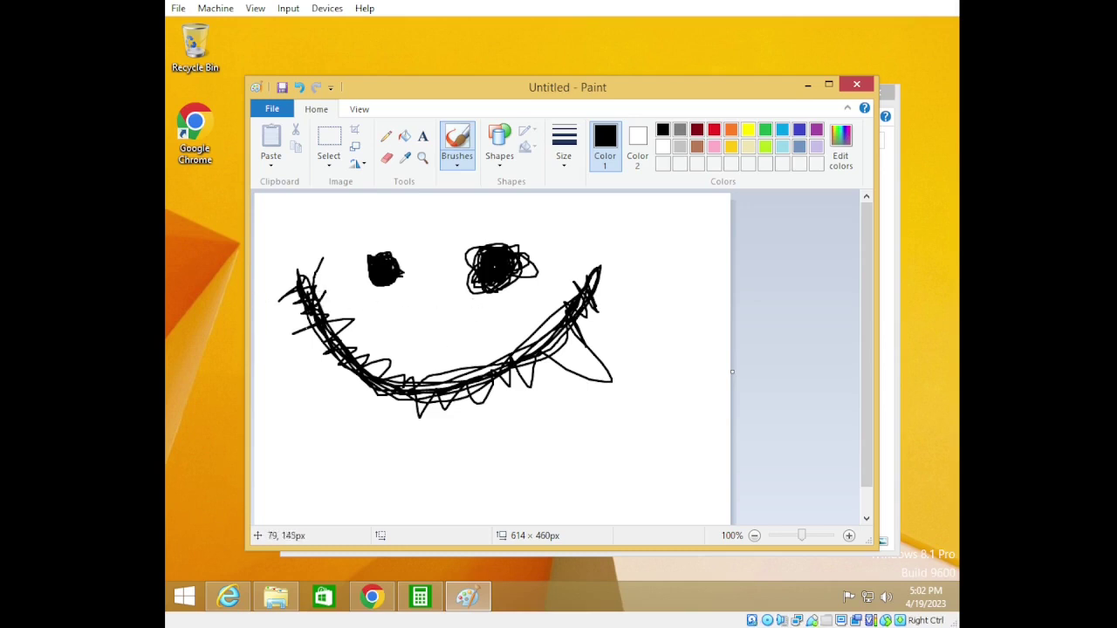
{"action": "mouse_move", "coordinate": [315, 306]}
{"action": "left_mouse_down"}
{"action": "mouse_move", "coordinate": [353, 344]}
{"action": "mouse_move", "coordinate": [449, 385]}
{"action": "mouse_move", "coordinate": [568, 365]}
{"action": "mouse_move", "coordinate": [593, 304]}
{"action": "mouse_move", "coordinate": [586, 315]}
{"action": "left_mouse_up"}
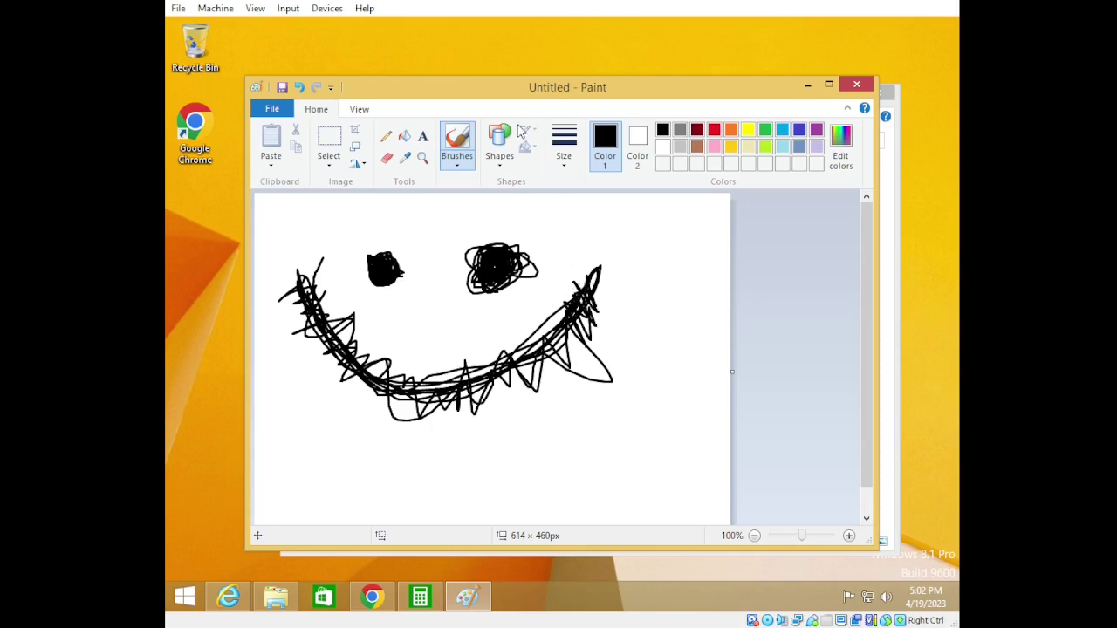
Step: Add the text caption 'I've poisoned your pharmacudicals' below the smile and select the misspelled word
{"action": "left_click", "coordinate": [422, 136]}
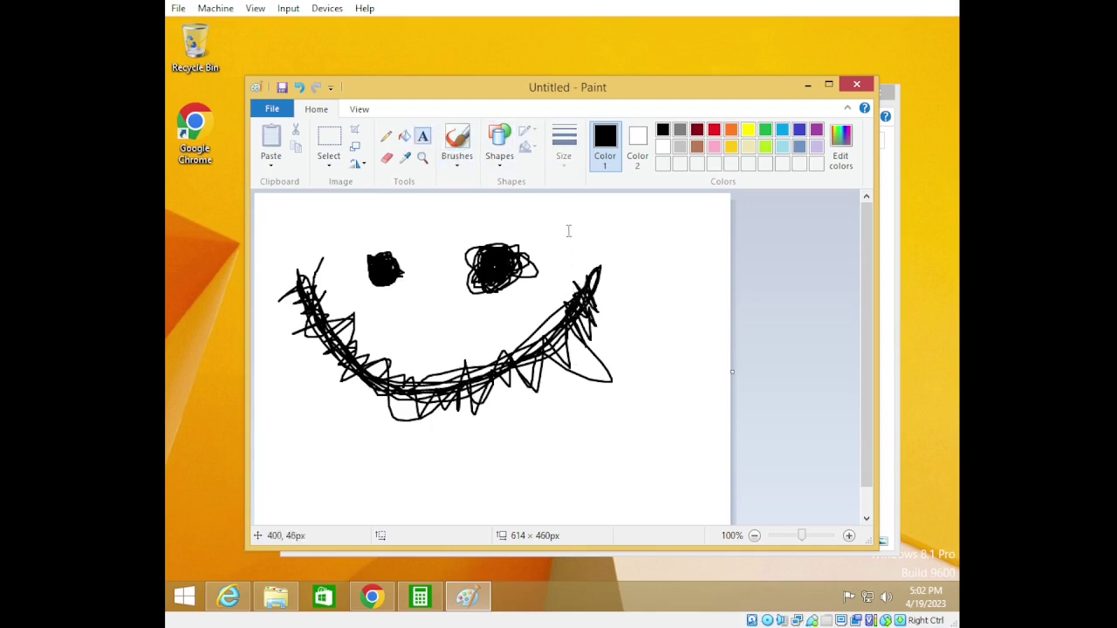
{"action": "left_click", "coordinate": [521, 437]}
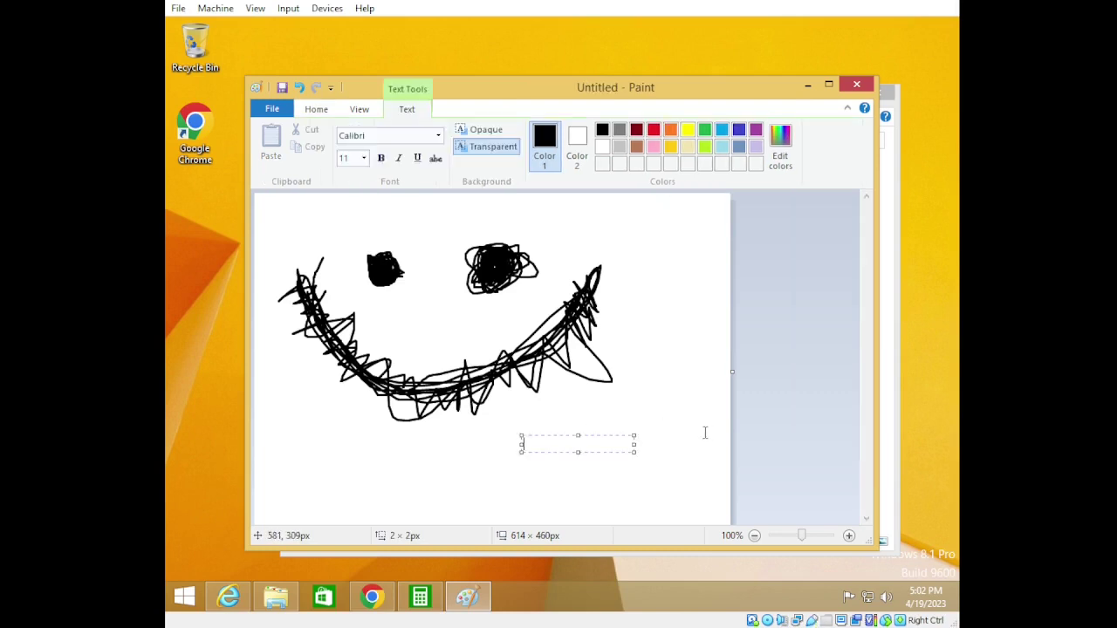
{"action": "type", "text": "AAAAAAAAAAAAAAAAAAAAAAAAAAAAAAAAAAAAAAAAAAAAA"}
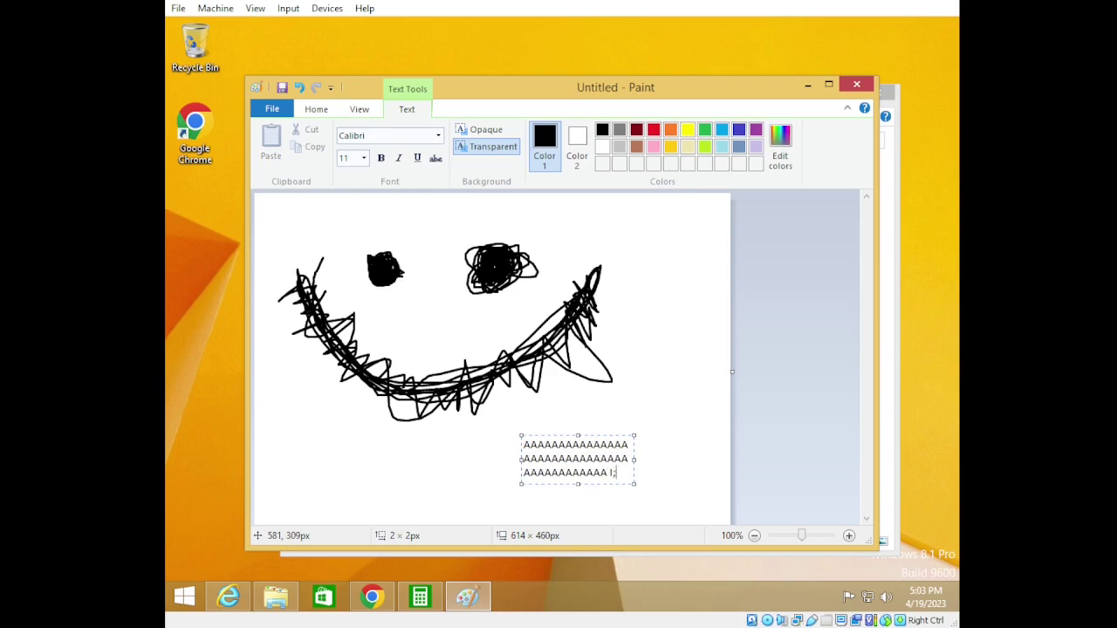
{"action": "key", "text": "ctrl+a"}
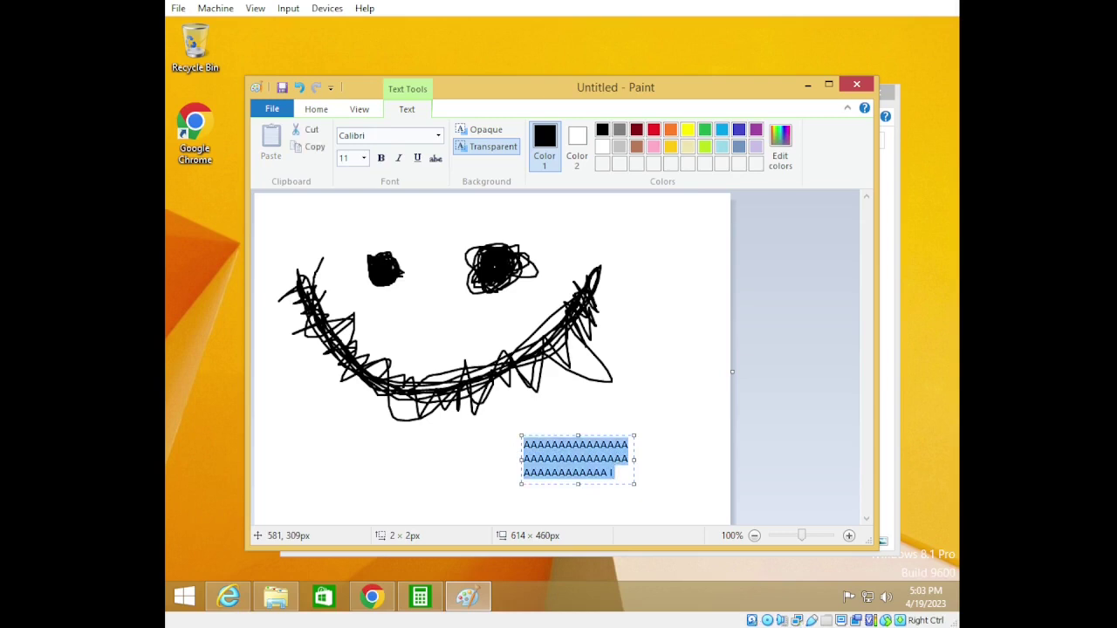
{"action": "key", "text": "ctrl+x"}
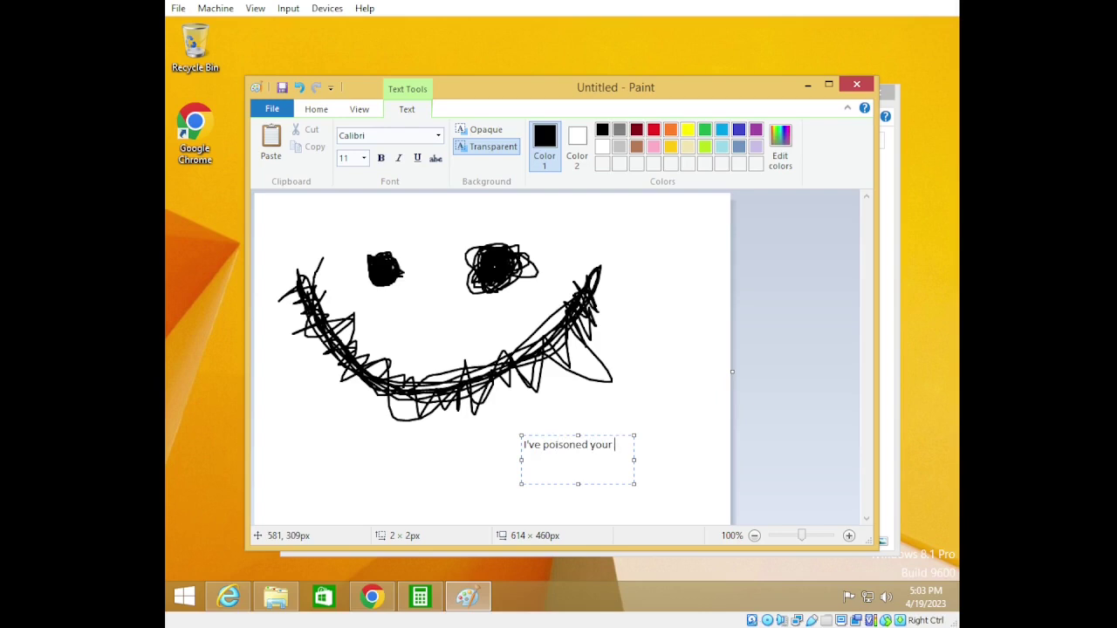
{"action": "type", "text": "pharmacudicals"}
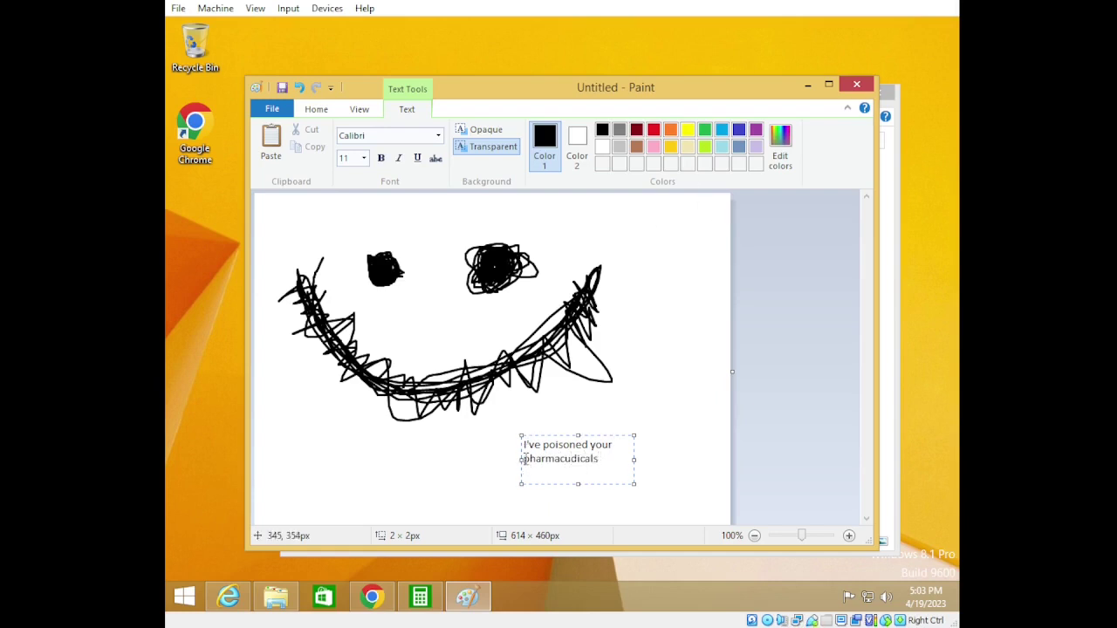
{"action": "left_click_drag", "start_coordinate": [525, 460], "coordinate": [599, 459]}
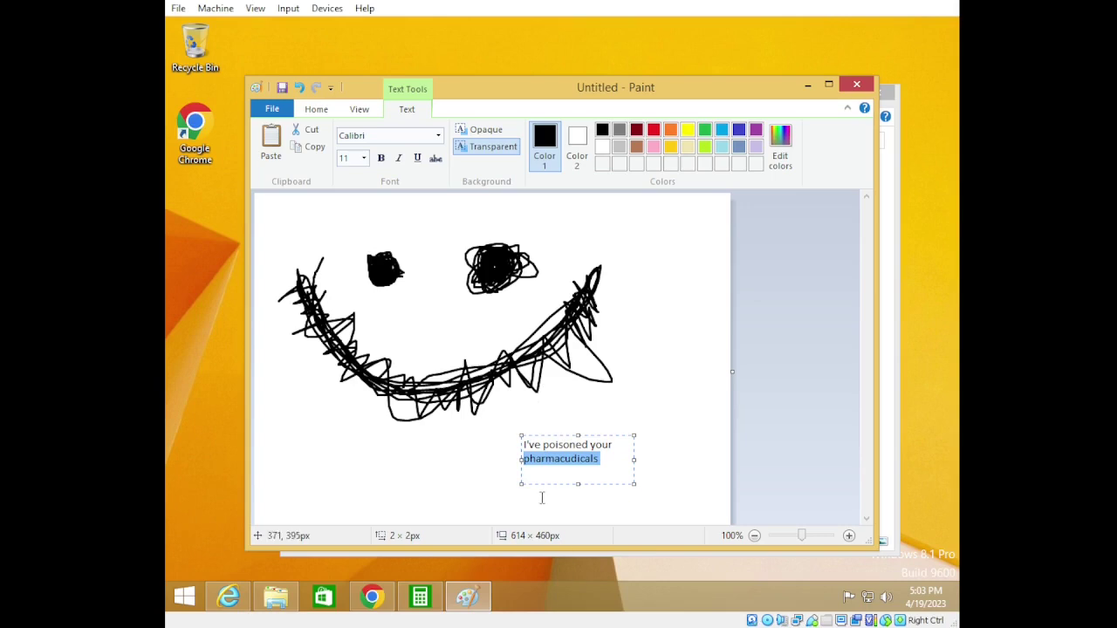
Step: Google 'pharmacudicals' in a new Chrome tab and follow the correction to 'pharmaceuticals'
{"action": "left_click", "coordinate": [372, 596]}
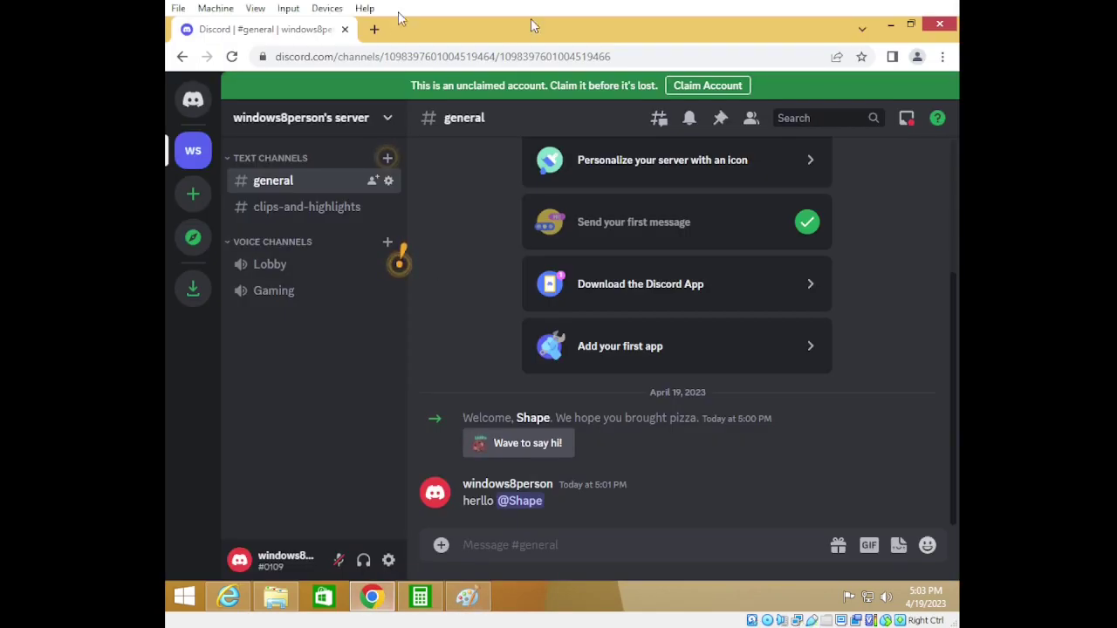
{"action": "left_click", "coordinate": [375, 34]}
{"action": "type", "text": "pharmacudicals"}
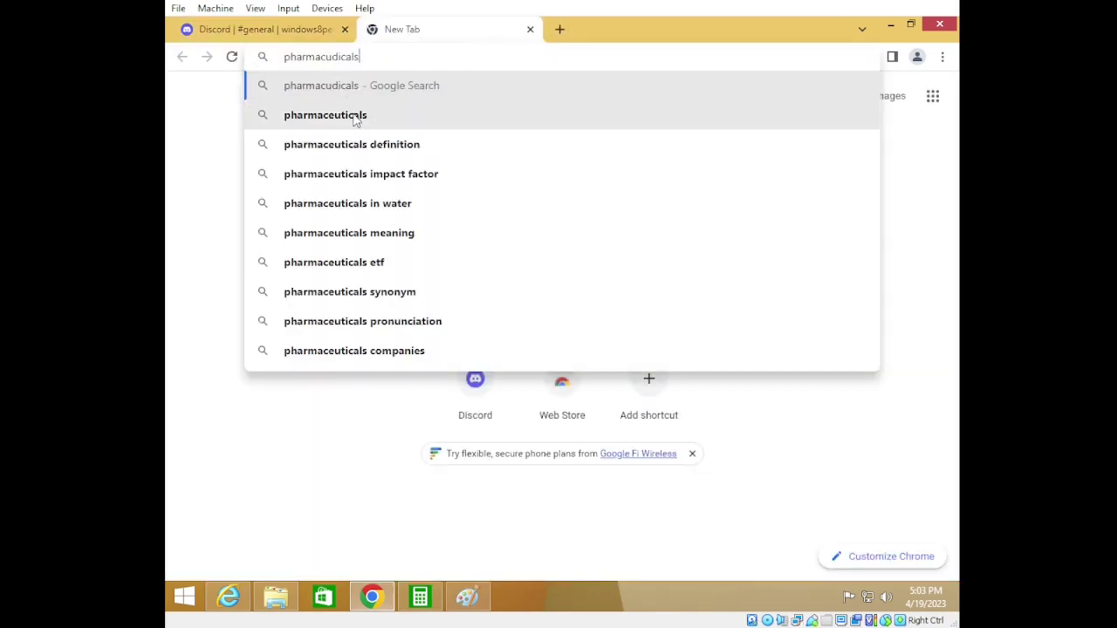
{"action": "left_click", "coordinate": [349, 86]}
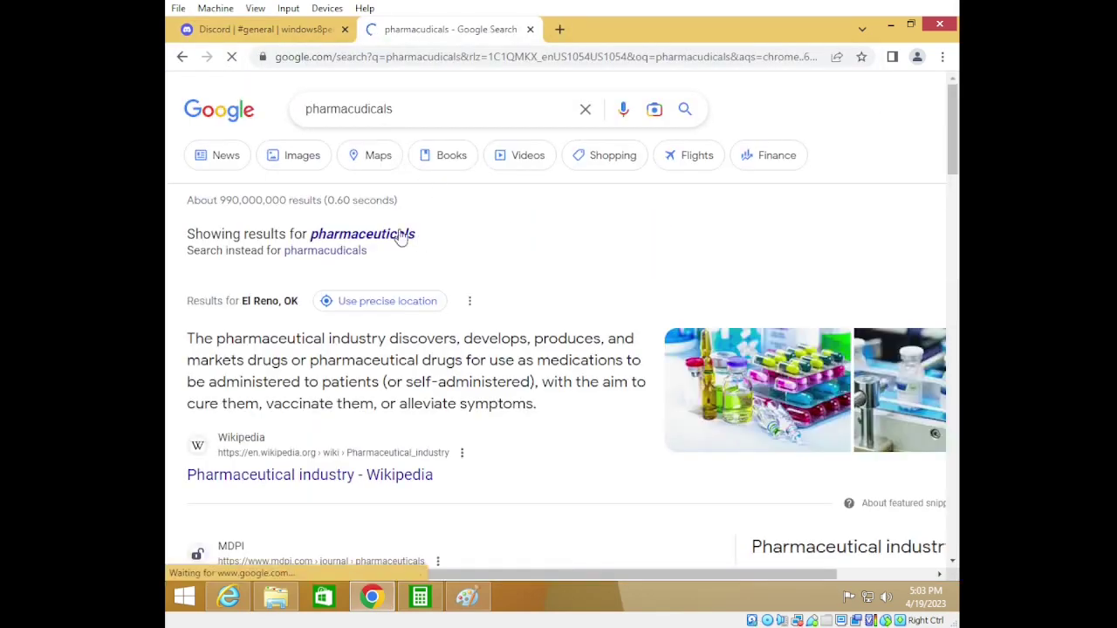
{"action": "left_click", "coordinate": [399, 231]}
{"action": "left_click", "coordinate": [424, 112]}
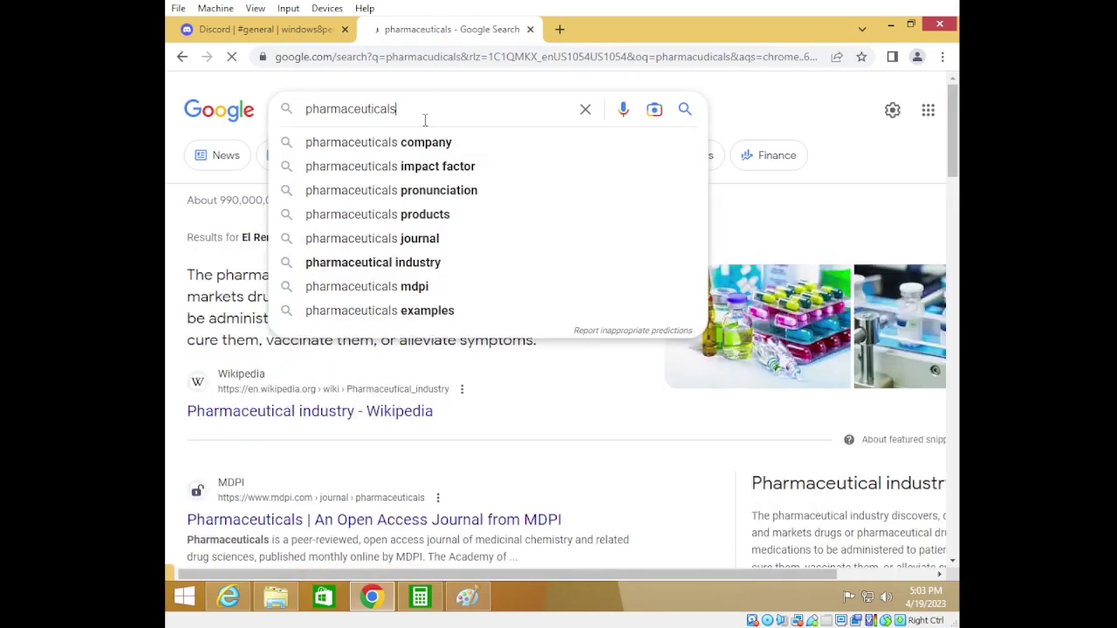
{"action": "double_click", "coordinate": [424, 112]}
Step: Change the caption to 'I've poisoned your pharmaceuticals.' and commit it onto the canvas
{"action": "left_click", "coordinate": [885, 24]}
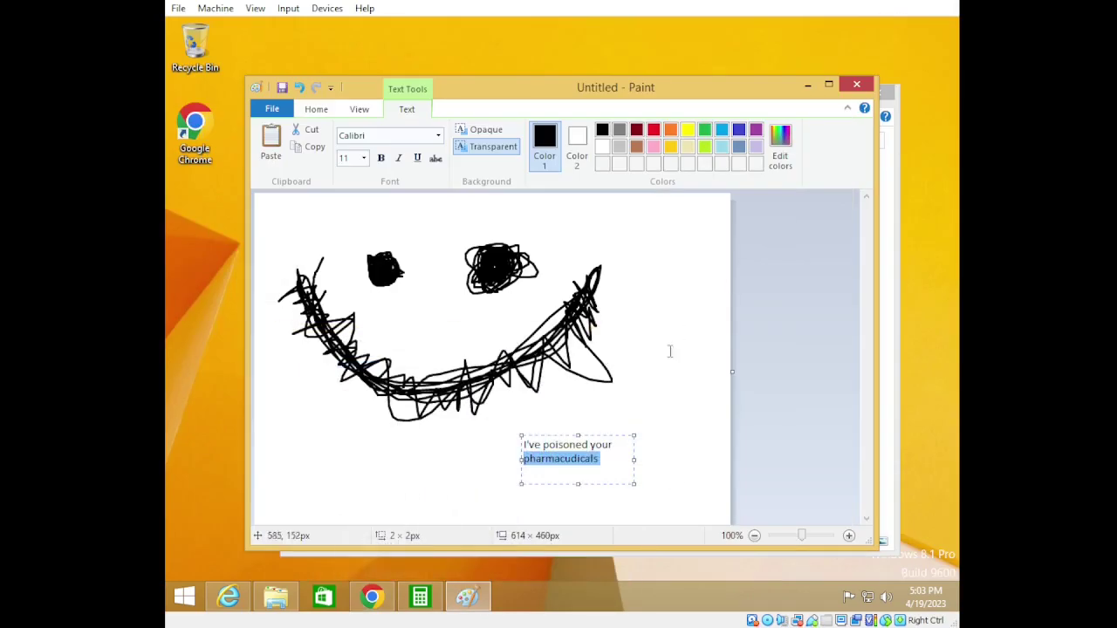
{"action": "left_click", "coordinate": [602, 469]}
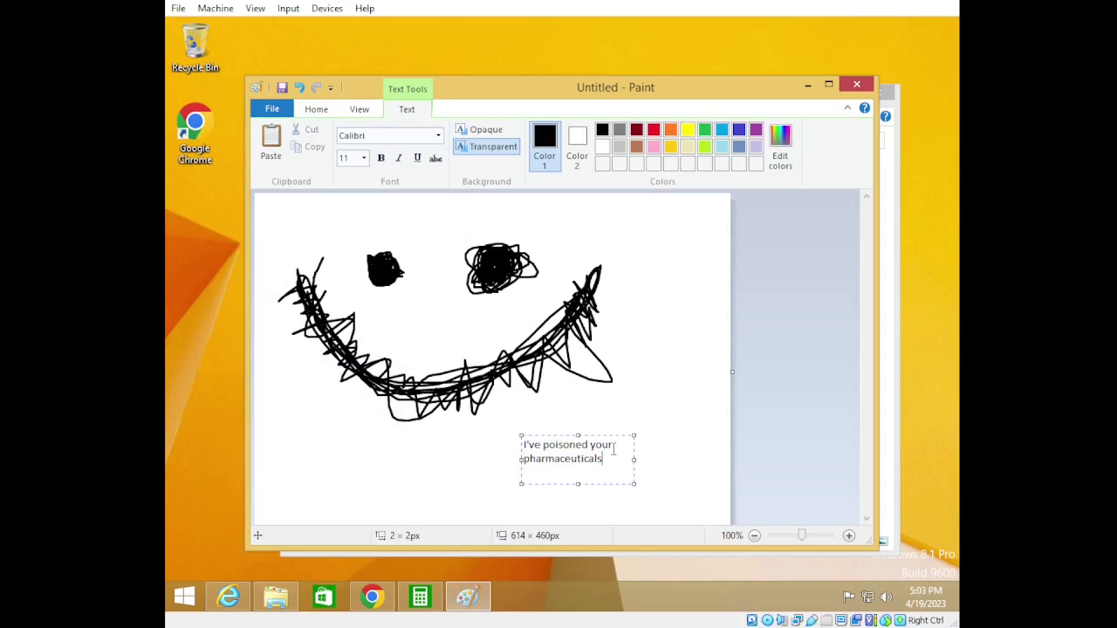
{"action": "left_click", "coordinate": [619, 446]}
{"action": "left_click", "coordinate": [682, 372]}
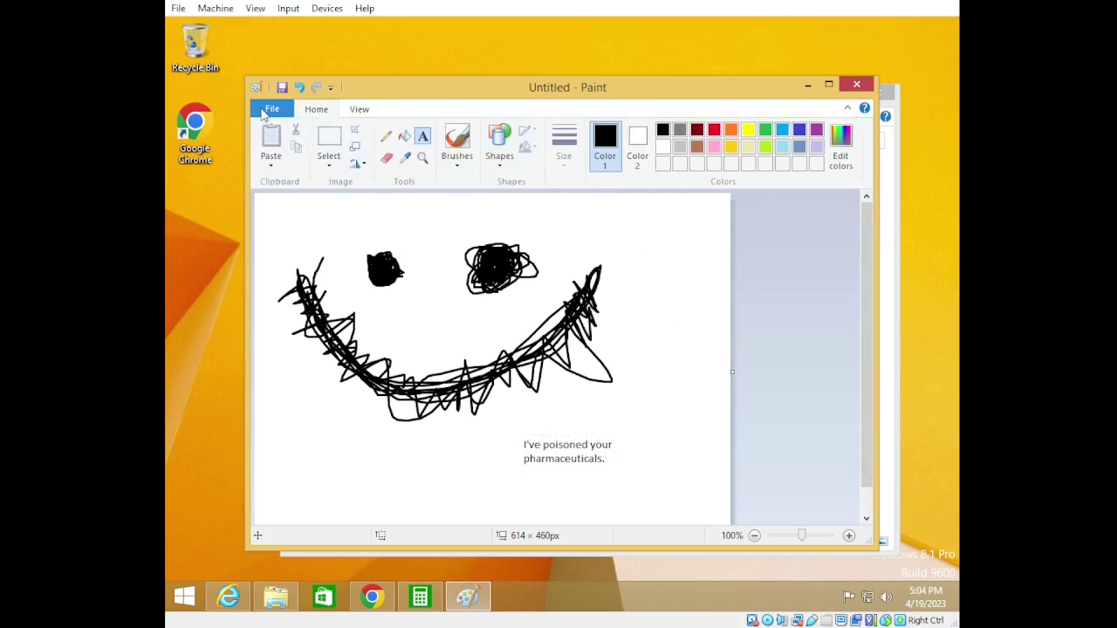
{"action": "left_click", "coordinate": [265, 113]}
Step: Save the drawing as 'dude' in PNG format in Pictures
{"action": "key", "text": "Escape"}
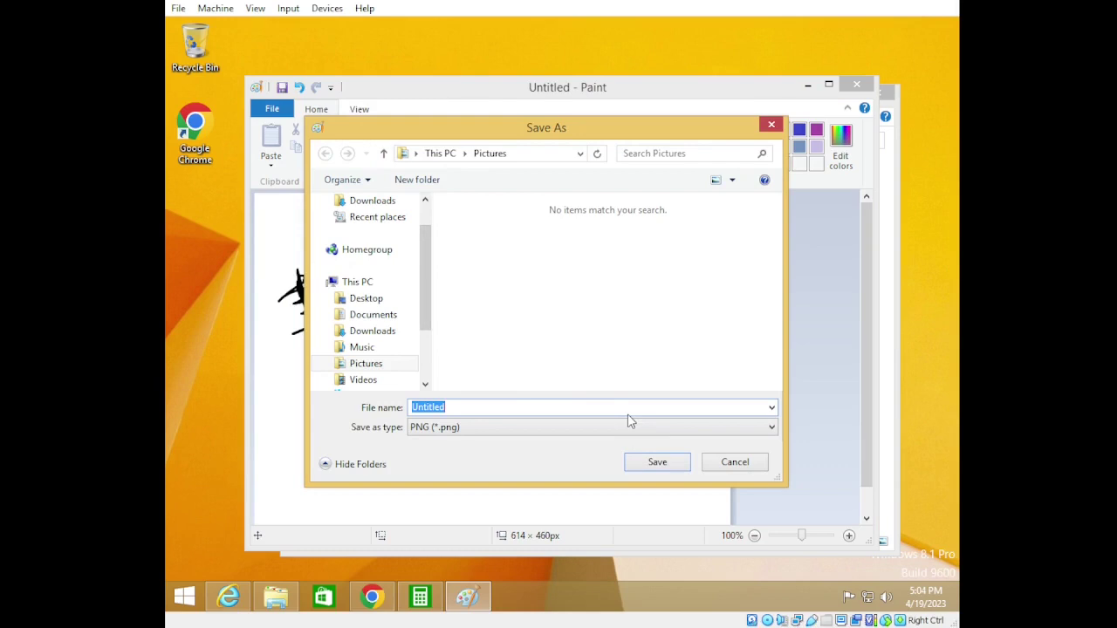
{"action": "type", "text": "c"}
{"action": "type", "text": "urderer"}
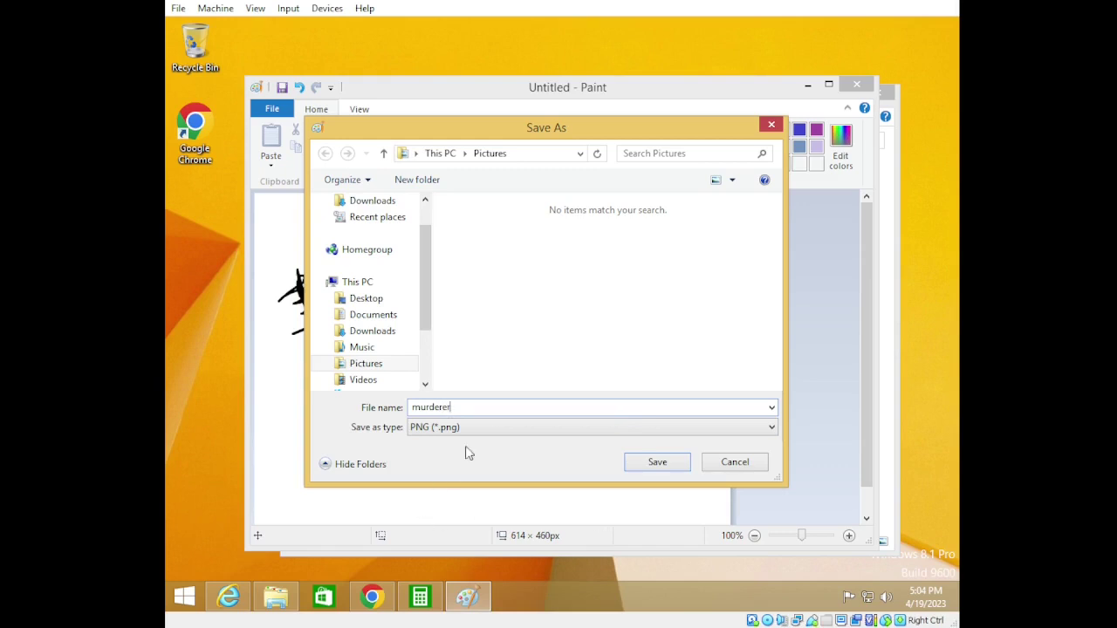
{"action": "key", "text": "ctrl+a"}
{"action": "key", "text": "BackSpace"}
{"action": "key", "text": "Return"}
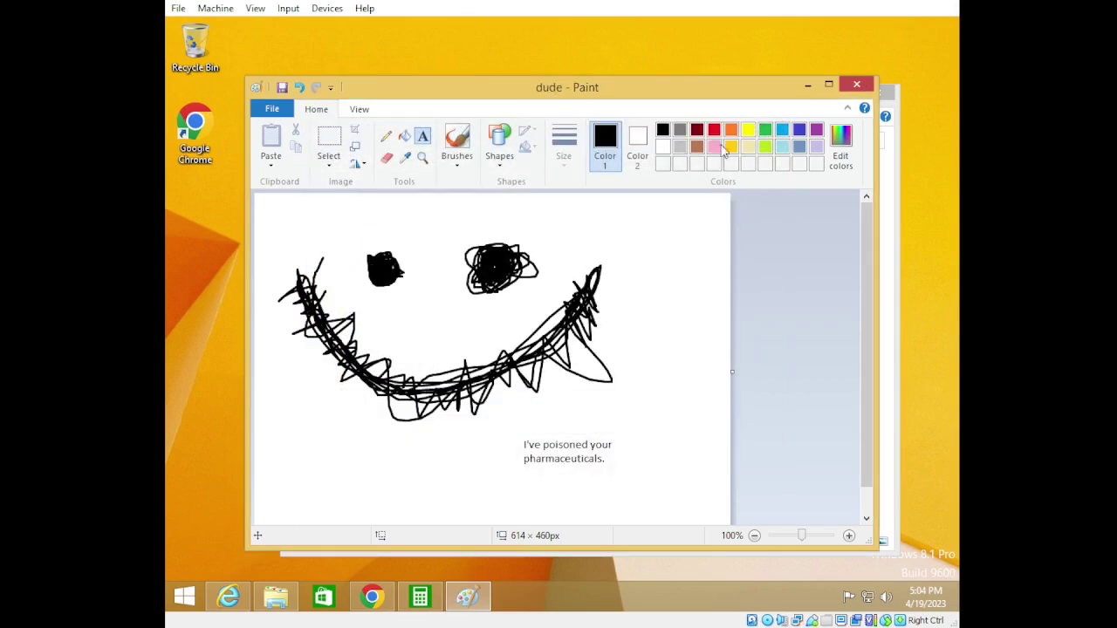
Step: Close Paint and the Explorer window behind it
{"action": "mouse_move", "coordinate": [609, 95]}
{"action": "left_mouse_down"}
{"action": "mouse_move", "coordinate": [650, 33]}
{"action": "mouse_move", "coordinate": [615, 103]}
{"action": "mouse_move", "coordinate": [660, 89]}
{"action": "mouse_move", "coordinate": [647, 103]}
{"action": "mouse_move", "coordinate": [658, 100]}
{"action": "mouse_move", "coordinate": [650, 92]}
{"action": "left_mouse_up"}
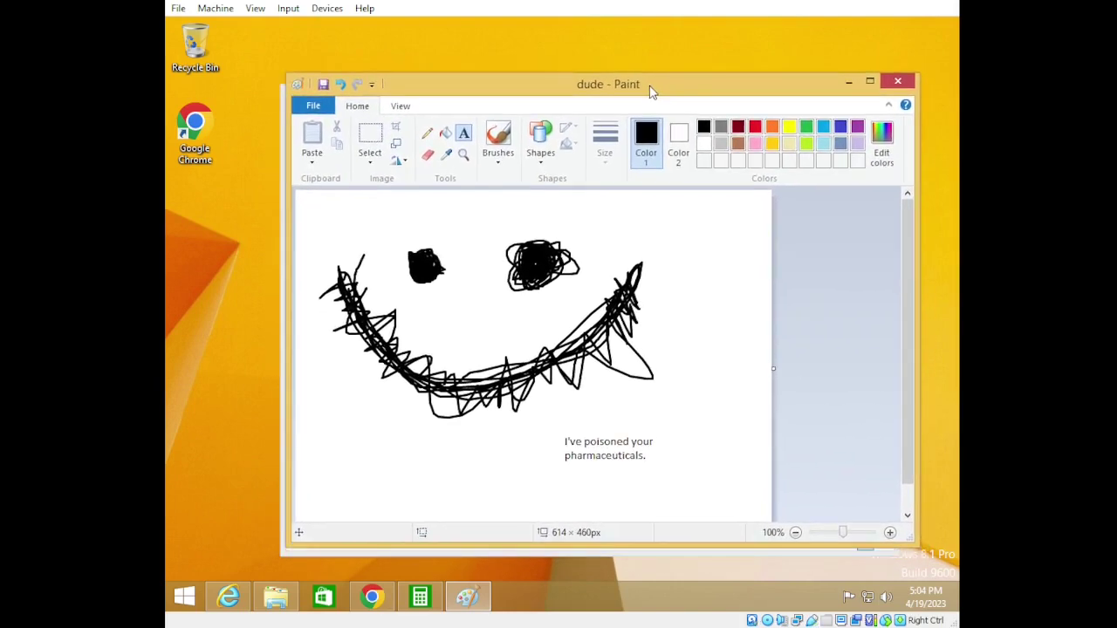
{"action": "left_click", "coordinate": [908, 84]}
{"action": "left_click", "coordinate": [886, 96]}
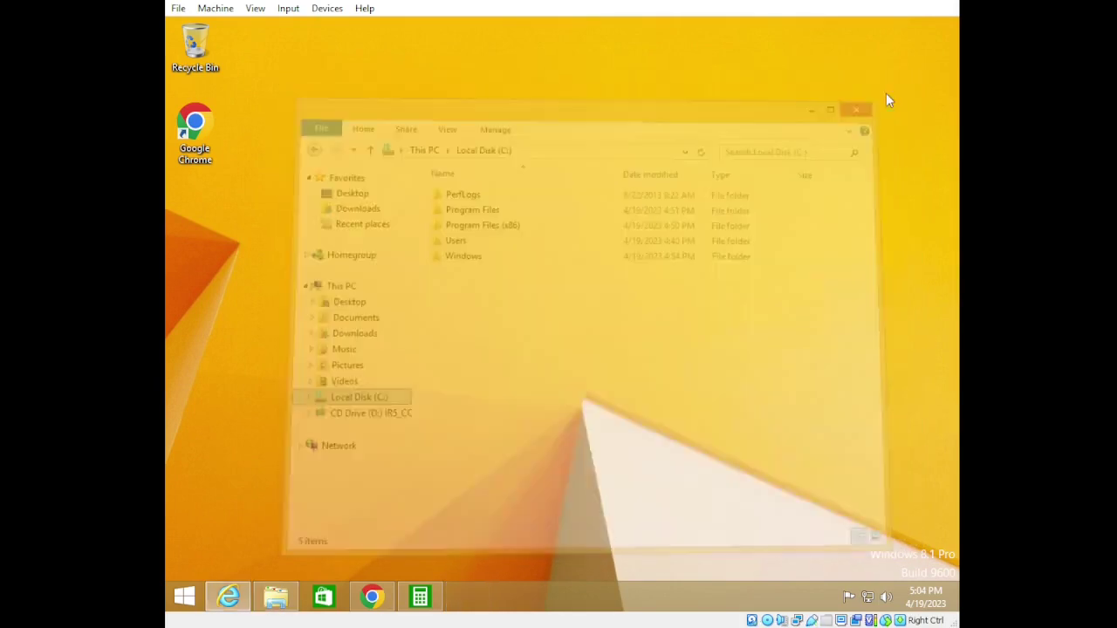
Step: Launch Steps Recorder from the Start screen's Apps by name list under Windows Accessories
{"action": "left_click", "coordinate": [185, 595]}
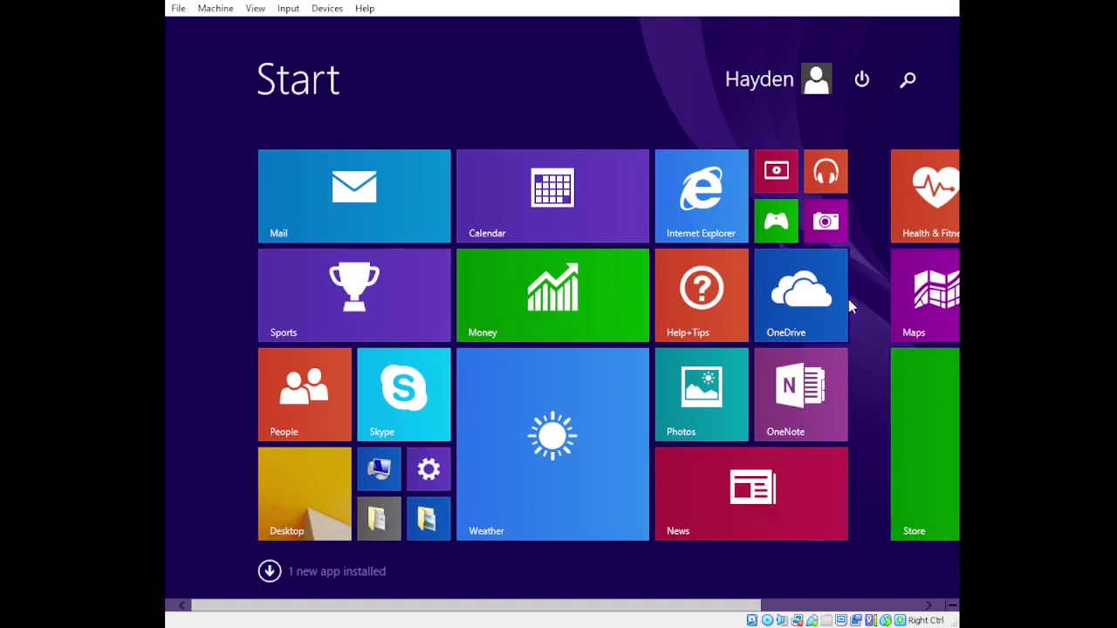
{"action": "left_click_drag", "start_coordinate": [564, 606], "coordinate": [818, 603]}
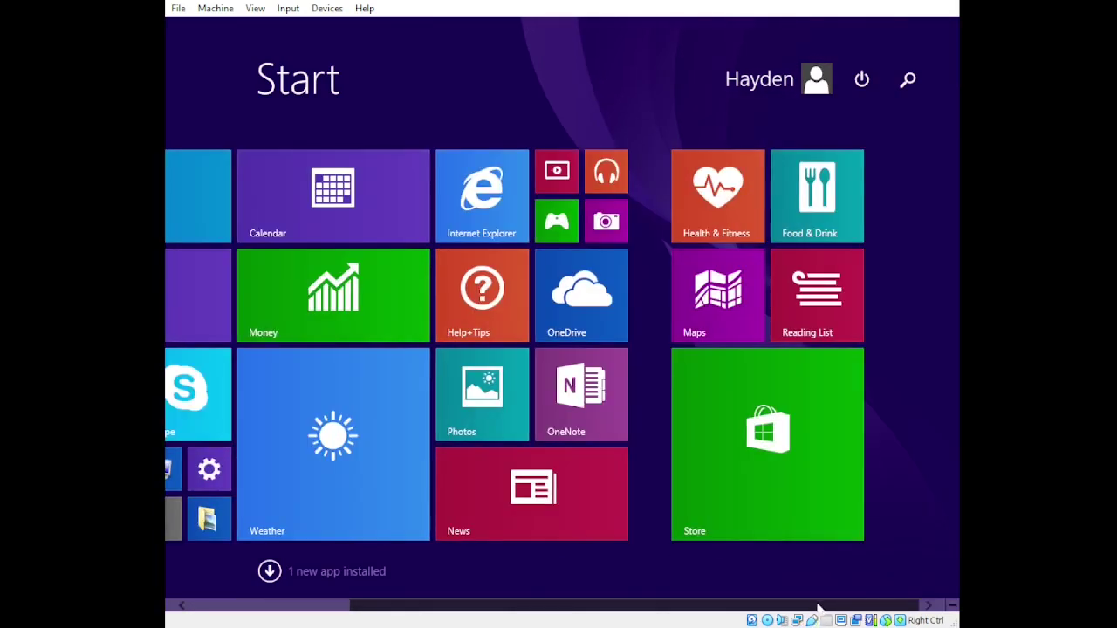
{"action": "left_click_drag", "start_coordinate": [663, 603], "coordinate": [486, 603]}
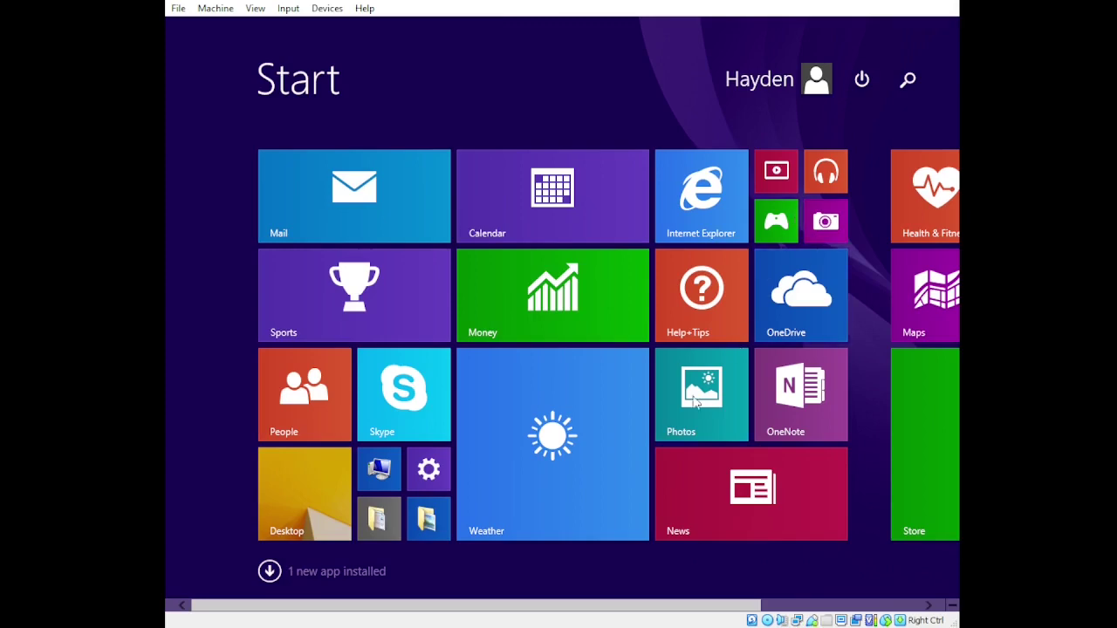
{"action": "left_click", "coordinate": [280, 571]}
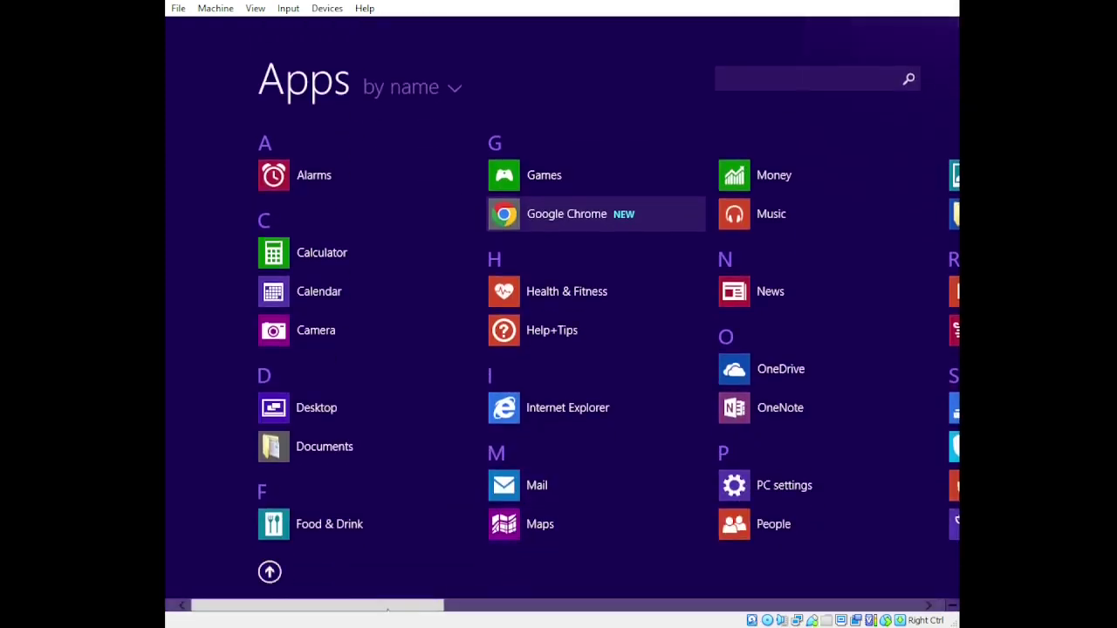
{"action": "scroll", "coordinate": [397, 604], "scroll_direction": "down", "scroll_amount": 2}
{"action": "left_click_drag", "start_coordinate": [453, 605], "coordinate": [733, 602]}
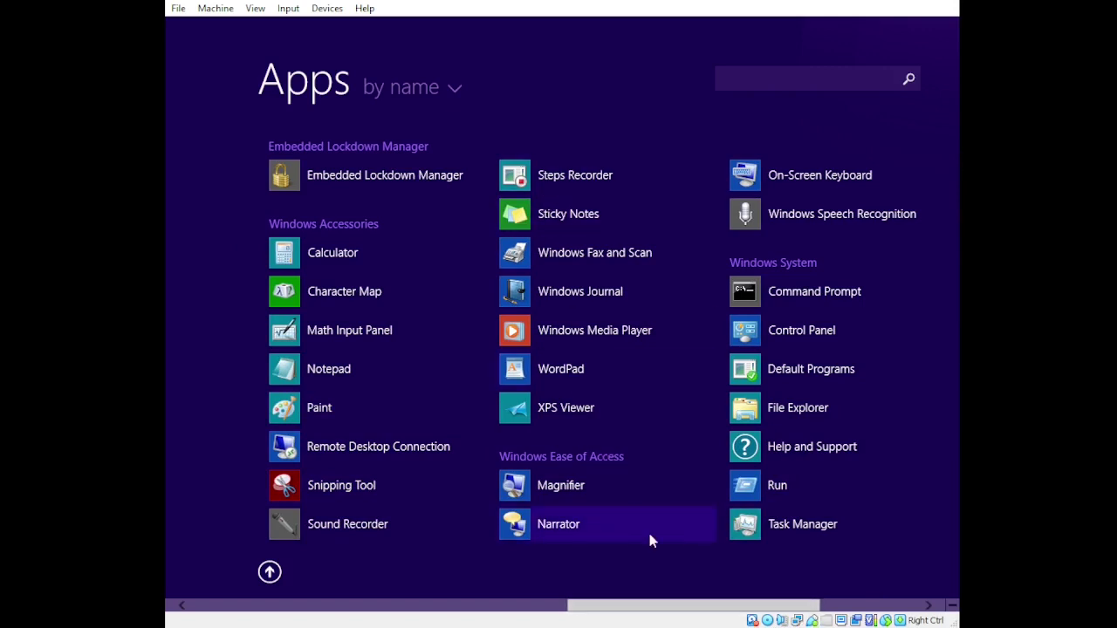
{"action": "left_click", "coordinate": [544, 178]}
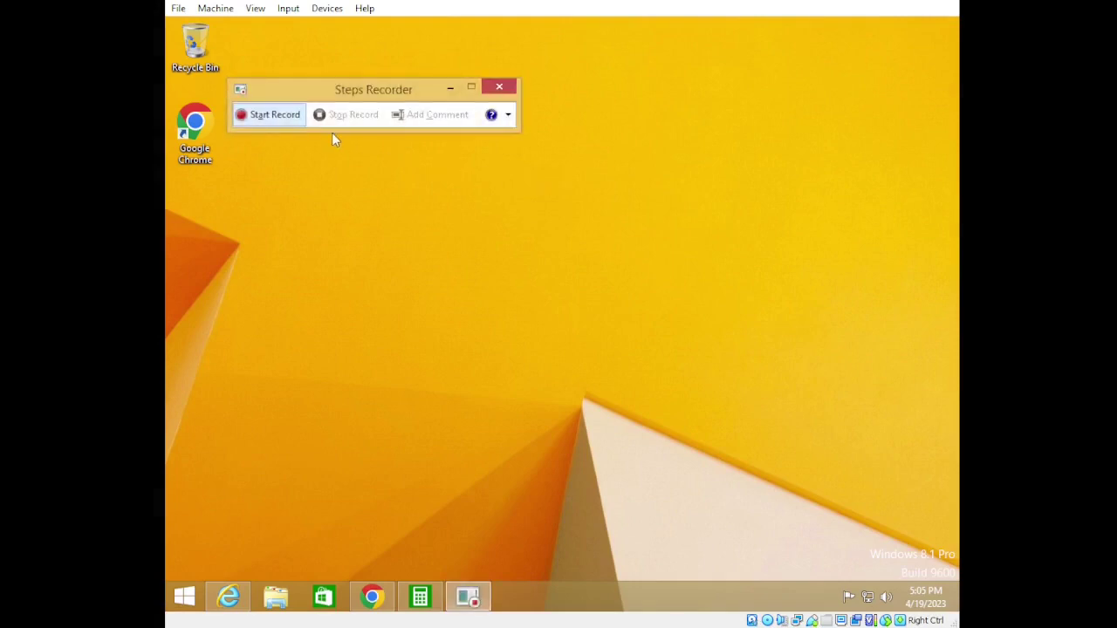
Step: Record eight clicks around the desktop with Steps Recorder, then stop recording
{"action": "left_click", "coordinate": [272, 114]}
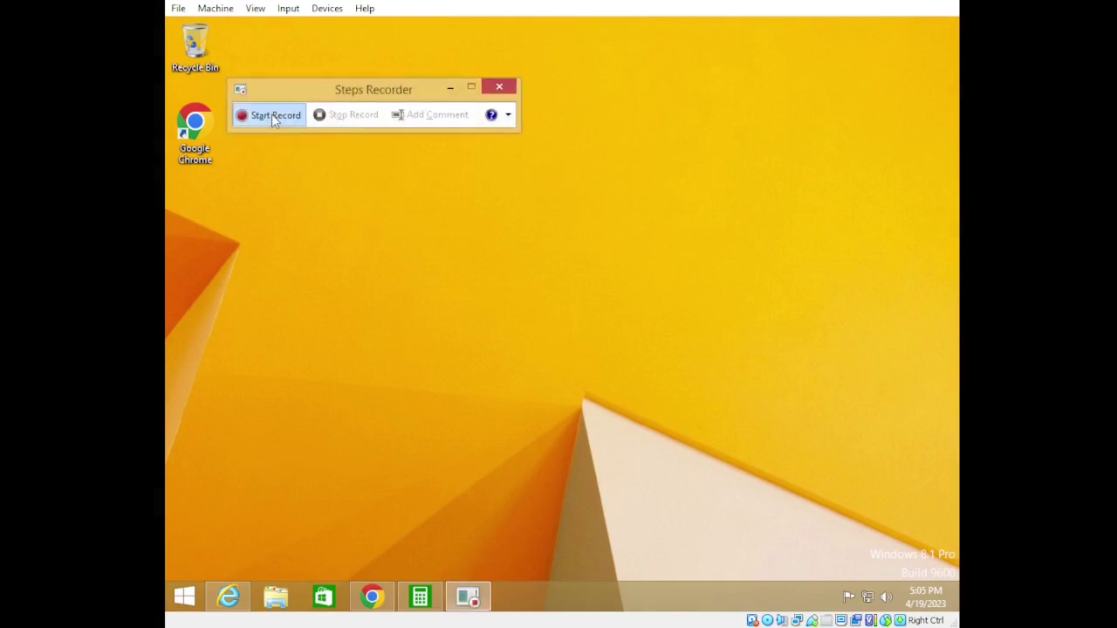
{"action": "left_click", "coordinate": [400, 288]}
{"action": "left_click", "coordinate": [611, 282]}
{"action": "left_click", "coordinate": [616, 172]}
{"action": "left_click", "coordinate": [672, 288]}
{"action": "left_click", "coordinate": [691, 381]}
{"action": "left_click", "coordinate": [552, 422]}
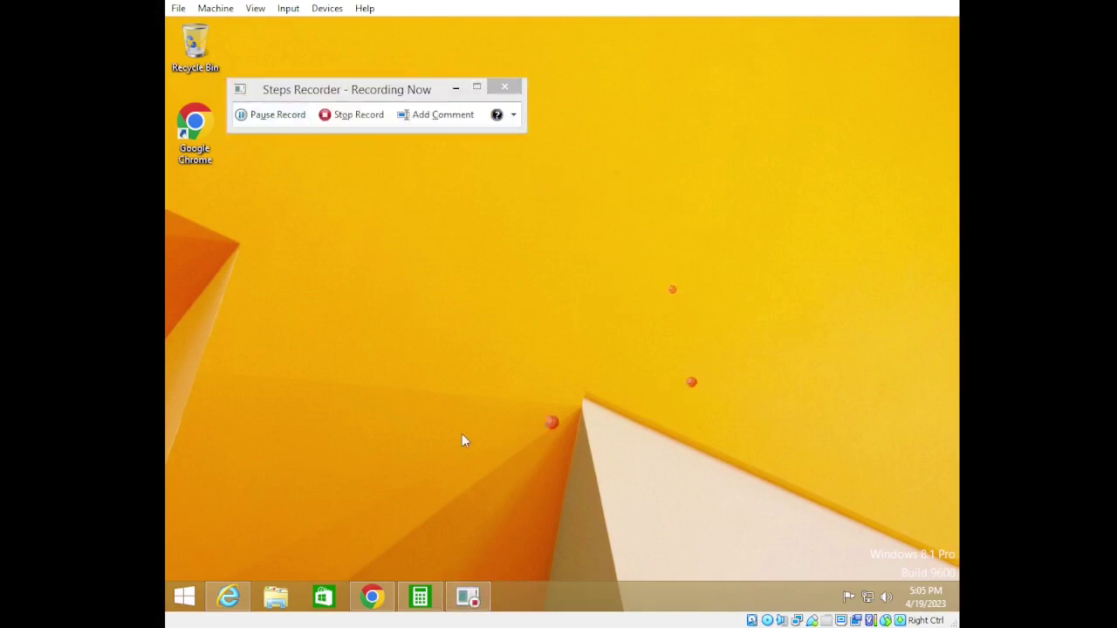
{"action": "left_click", "coordinate": [390, 432]}
{"action": "left_click", "coordinate": [503, 260]}
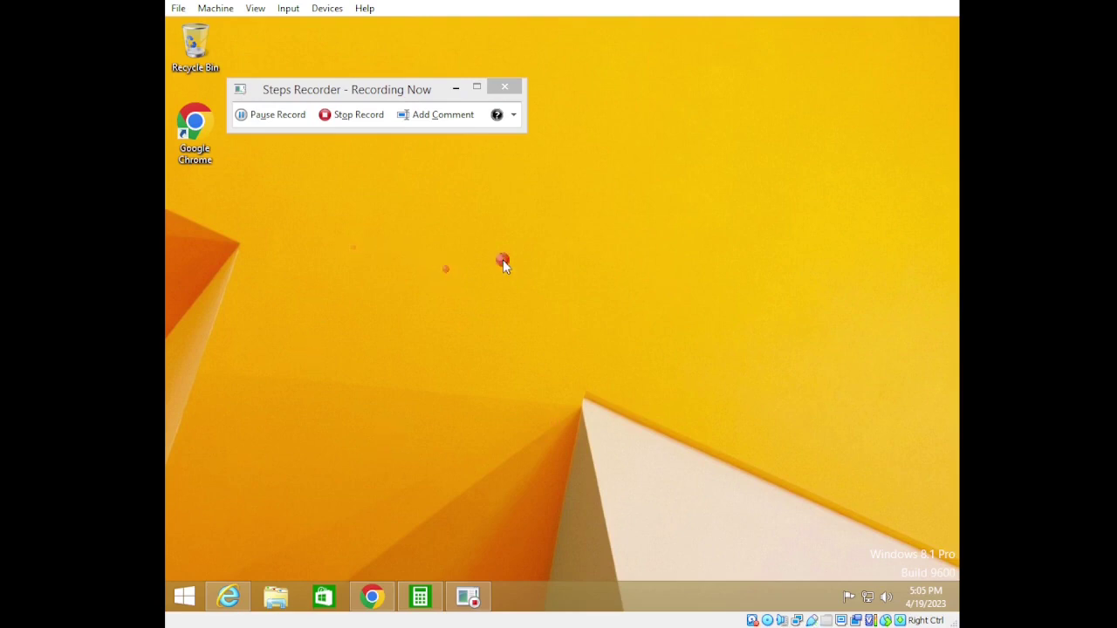
{"action": "left_click", "coordinate": [352, 115]}
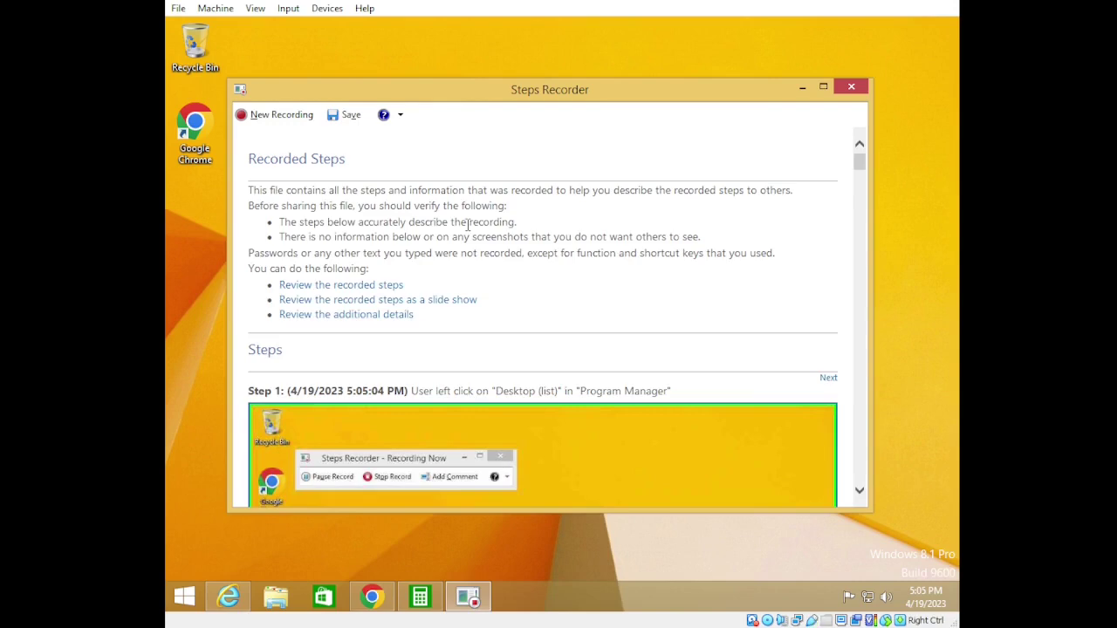
Step: Scroll through the 12-step recording report and check the help dropdown without choosing anything
{"action": "left_click_drag", "start_coordinate": [858, 162], "coordinate": [815, 149]}
{"action": "left_click", "coordinate": [399, 114]}
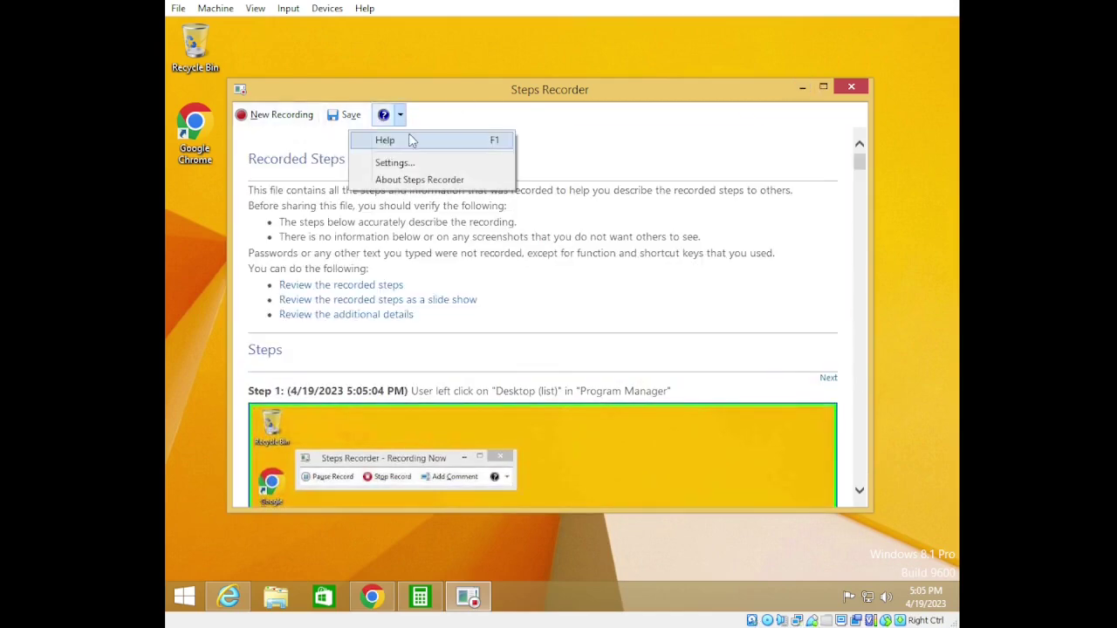
{"action": "left_click", "coordinate": [484, 115]}
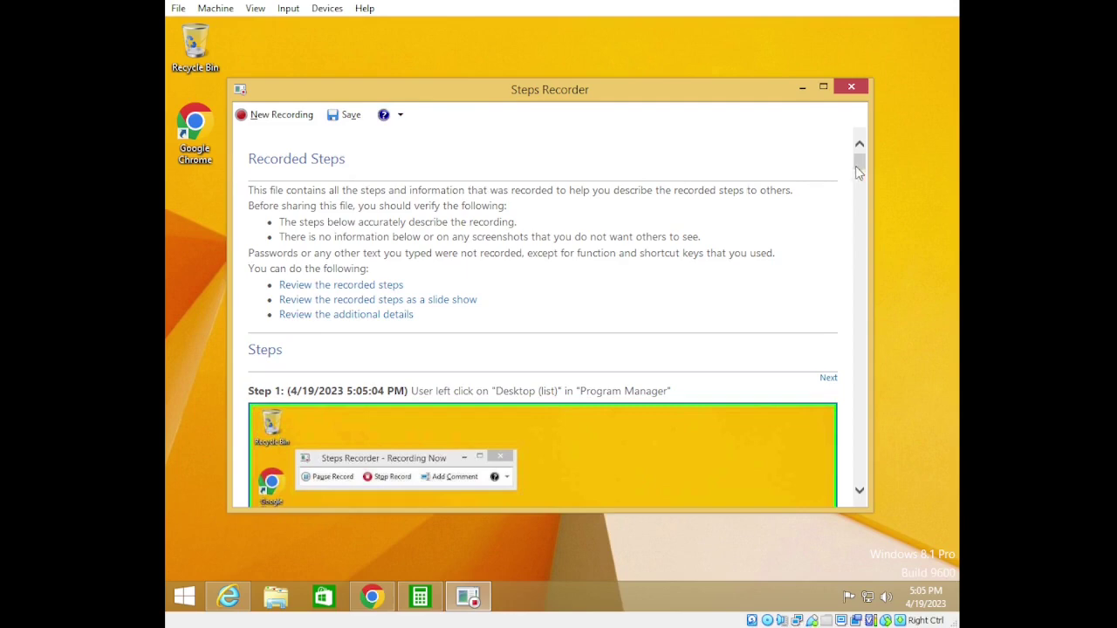
{"action": "left_click_drag", "start_coordinate": [860, 165], "coordinate": [832, 477]}
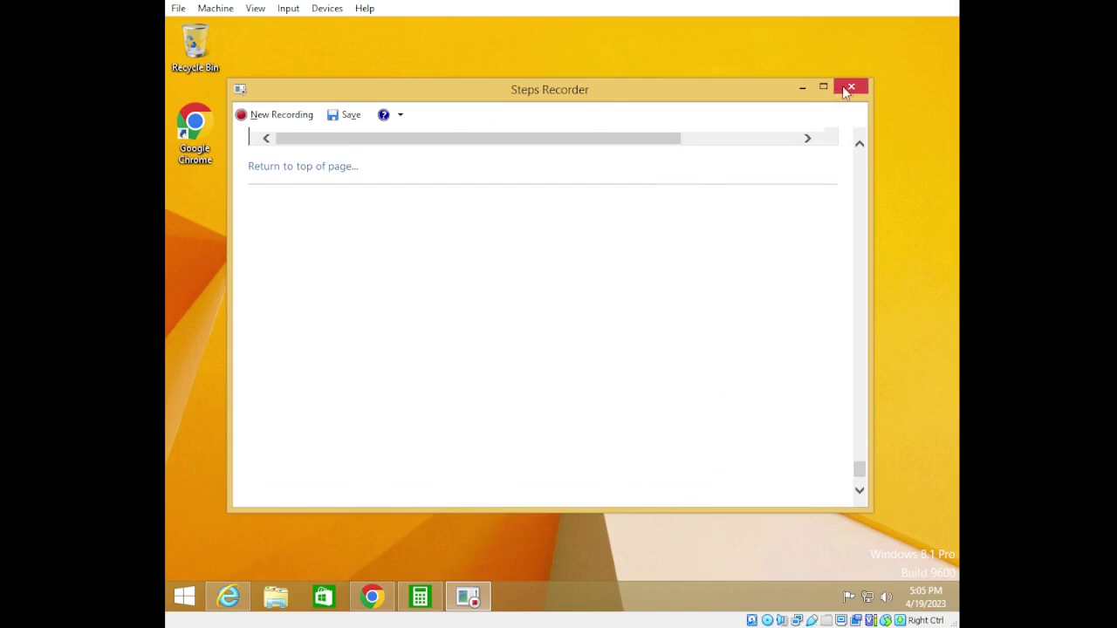
Step: Save the recording as the ZIP file 'fudck' on the desktop, closing the recorder
{"action": "left_click", "coordinate": [851, 86]}
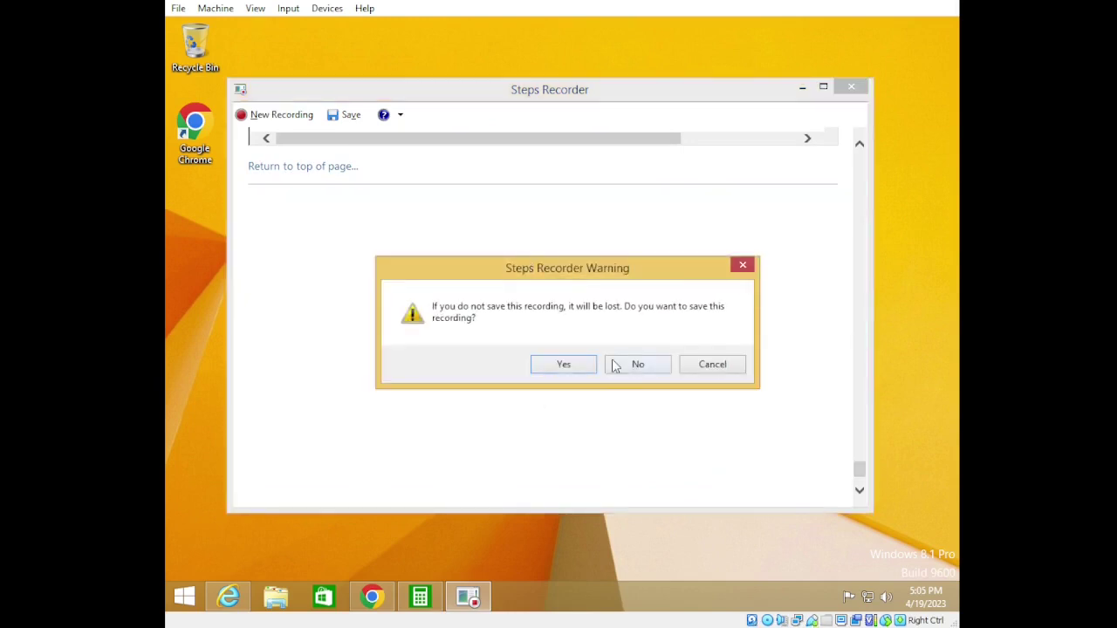
{"action": "left_click", "coordinate": [564, 366]}
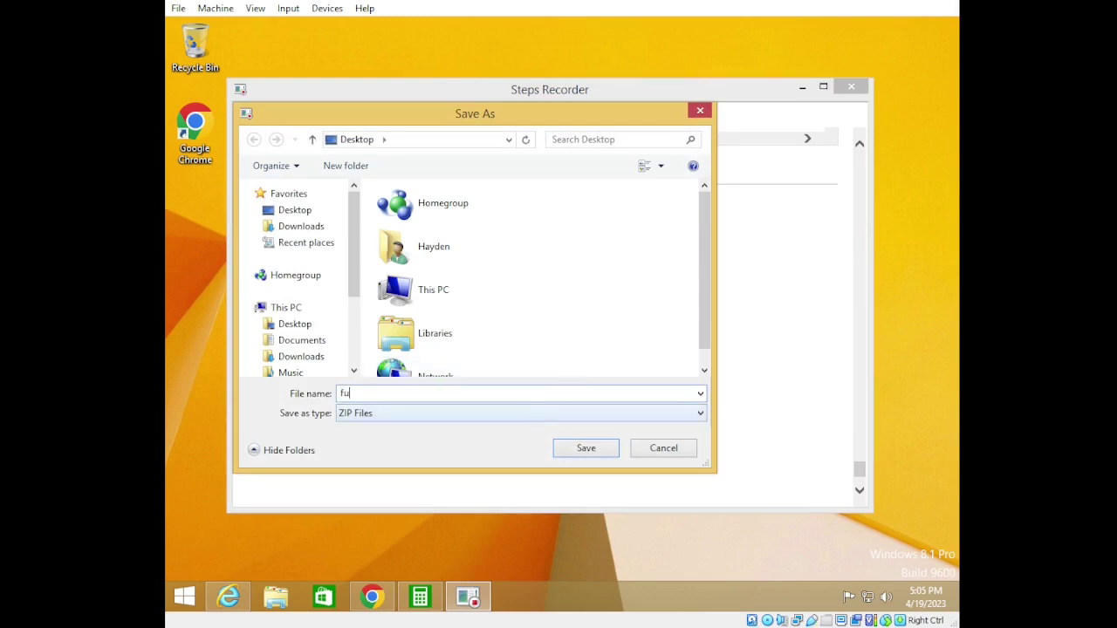
{"action": "left_click", "coordinate": [591, 445]}
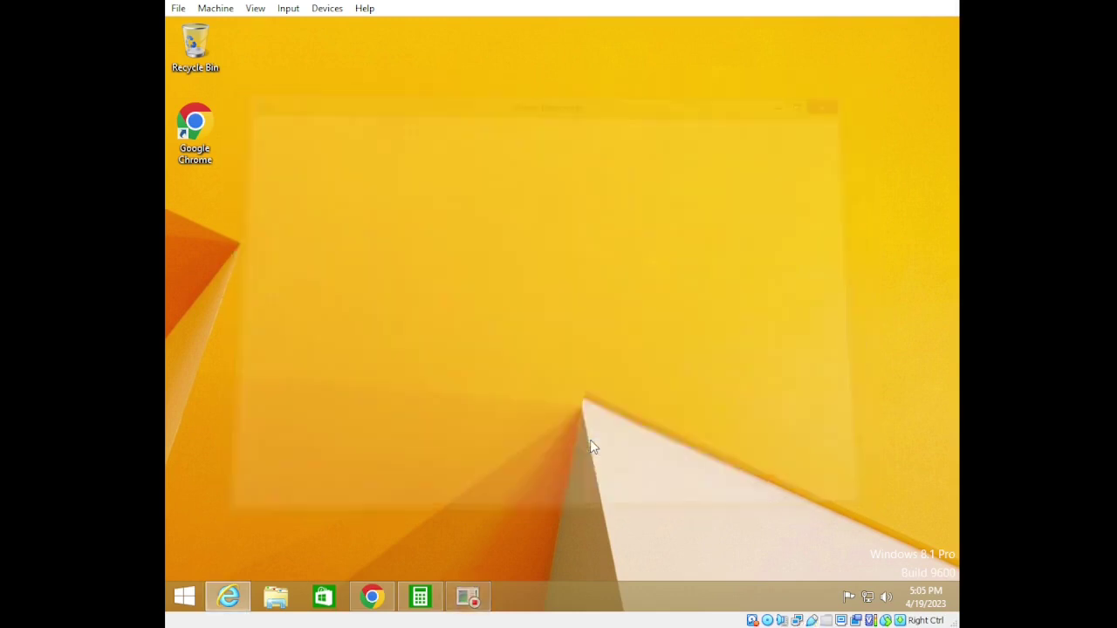
{"action": "left_click_drag", "start_coordinate": [633, 314], "coordinate": [436, 159]}
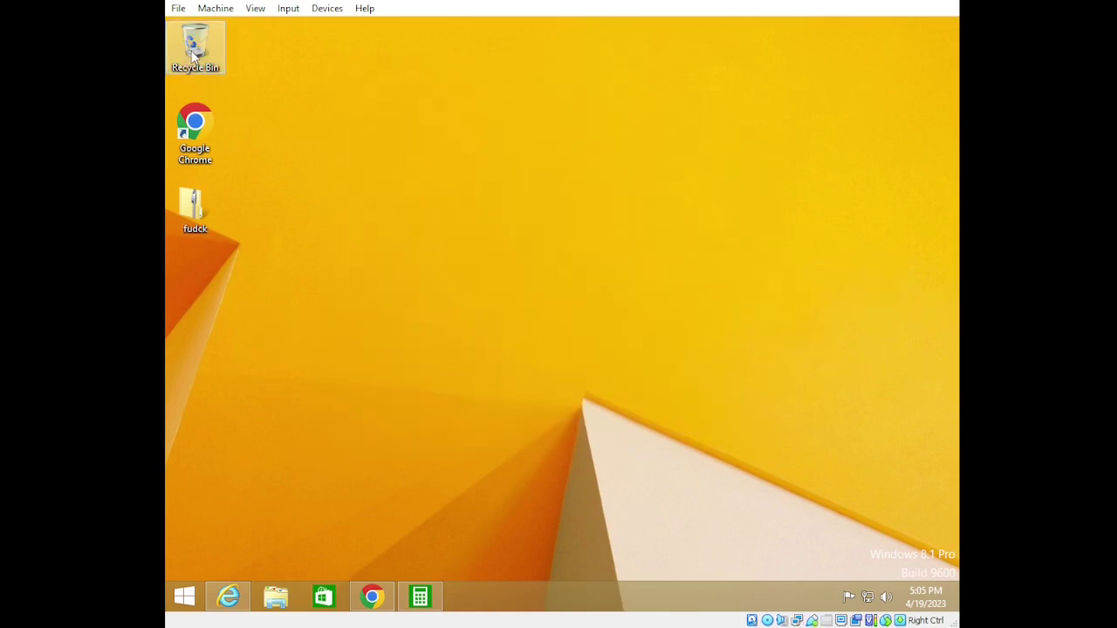
Step: Open the empty Recycle Bin, reposition and close its window, then bring up the Start screen
{"action": "double_click", "coordinate": [194, 54]}
{"action": "left_click_drag", "start_coordinate": [585, 105], "coordinate": [454, 284]}
{"action": "left_click_drag", "start_coordinate": [534, 194], "coordinate": [541, 53]}
{"action": "left_click", "coordinate": [840, 44]}
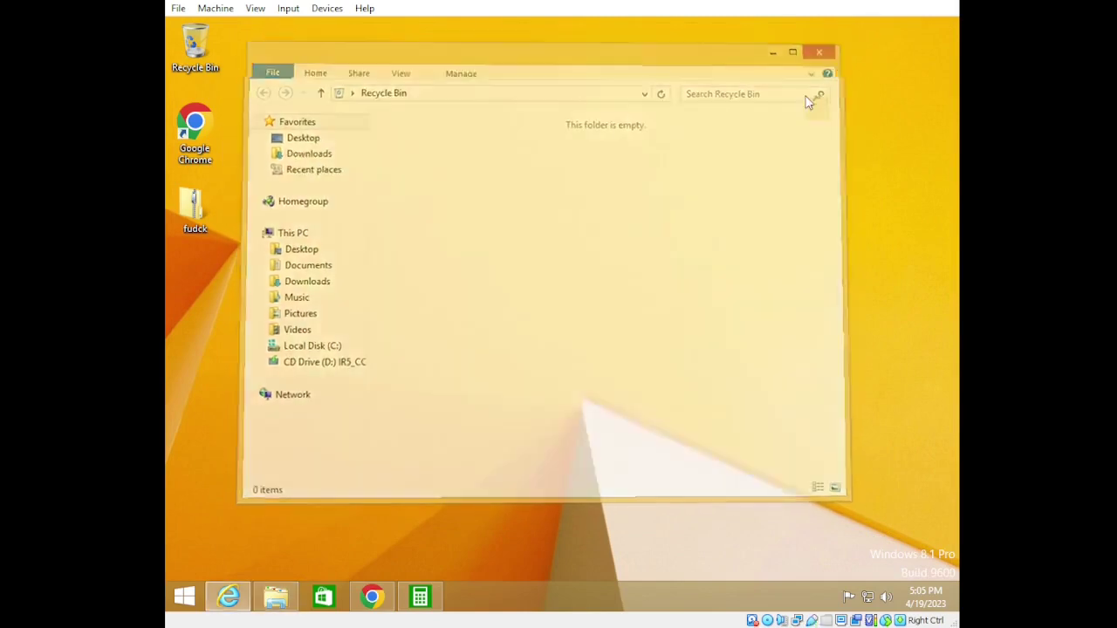
{"action": "left_click", "coordinate": [184, 596]}
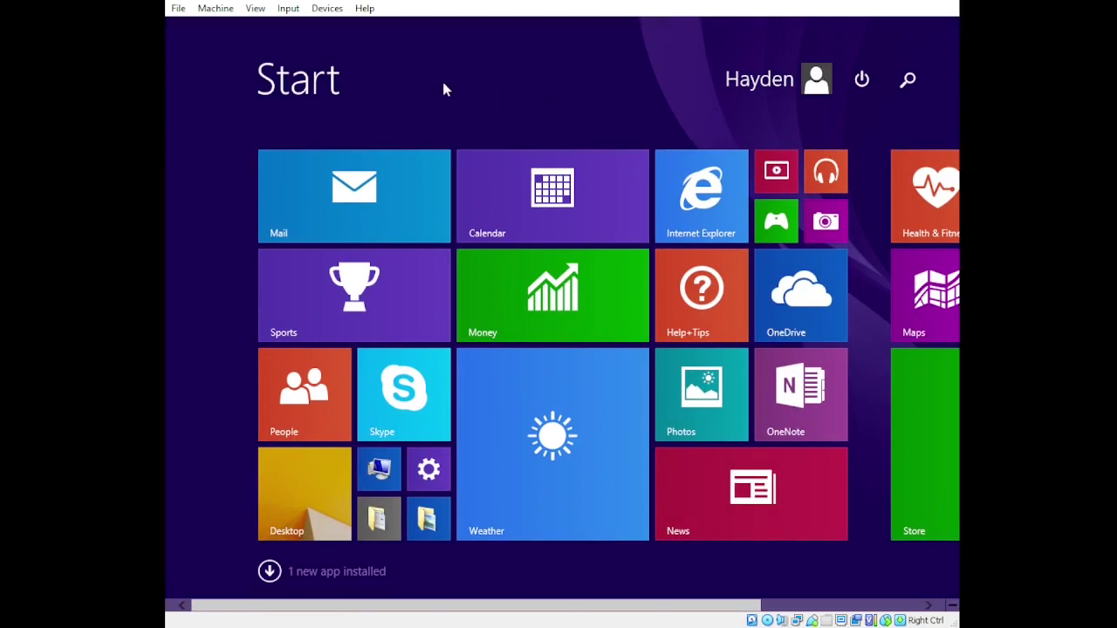
Step: Flip between the Apps list and the Start tiles twice, then return to the desktop
{"action": "left_click", "coordinate": [279, 576]}
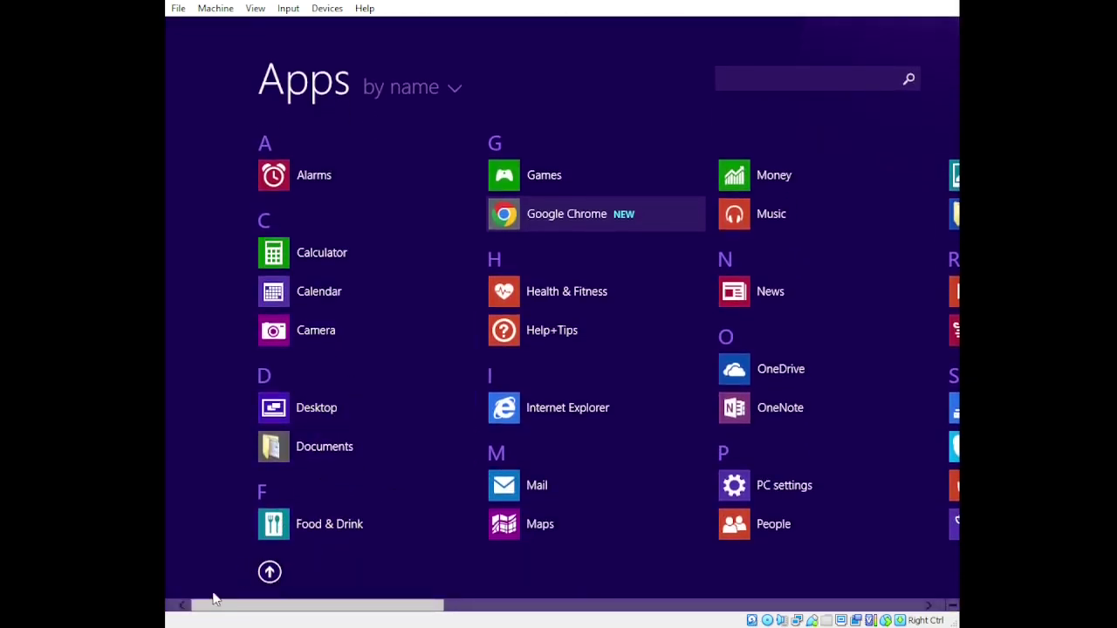
{"action": "left_click", "coordinate": [270, 571]}
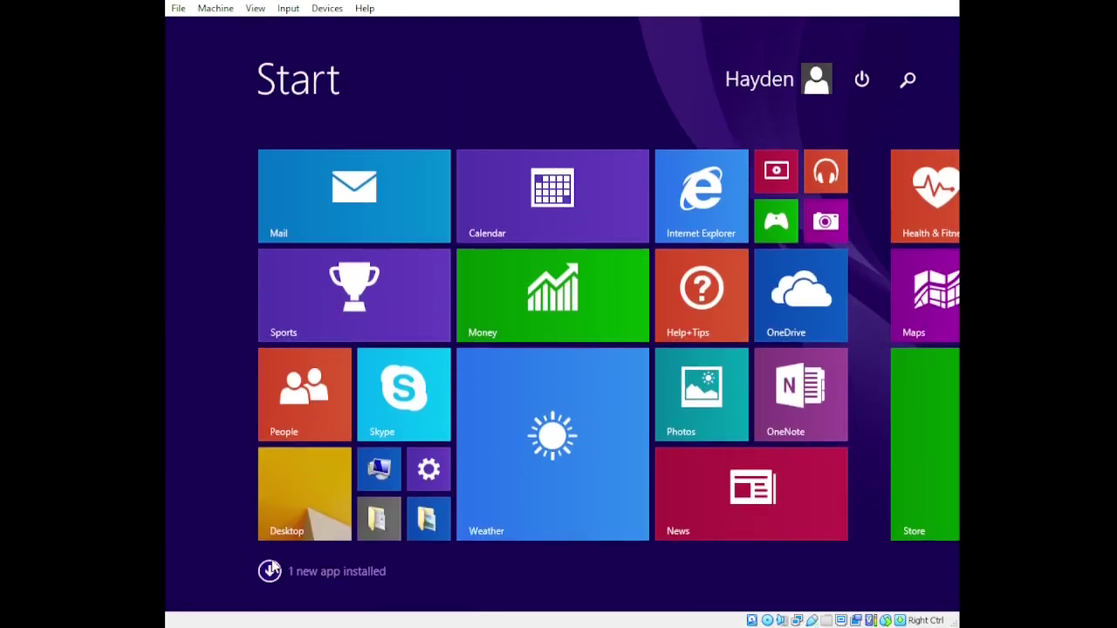
{"action": "left_click", "coordinate": [270, 567]}
{"action": "left_click", "coordinate": [271, 571]}
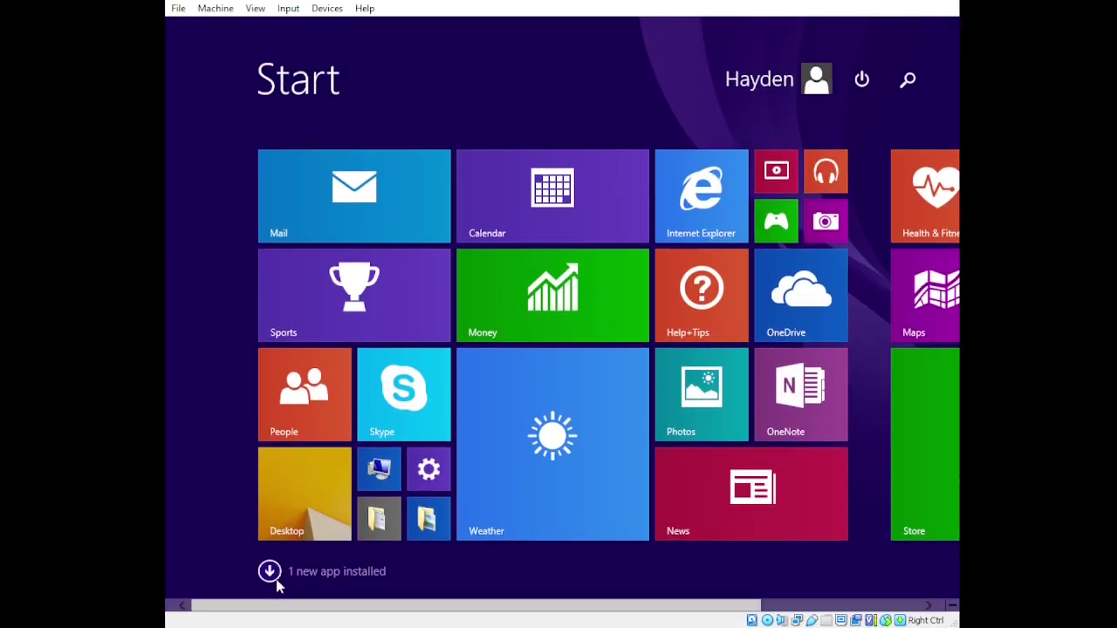
{"action": "left_click", "coordinate": [199, 598]}
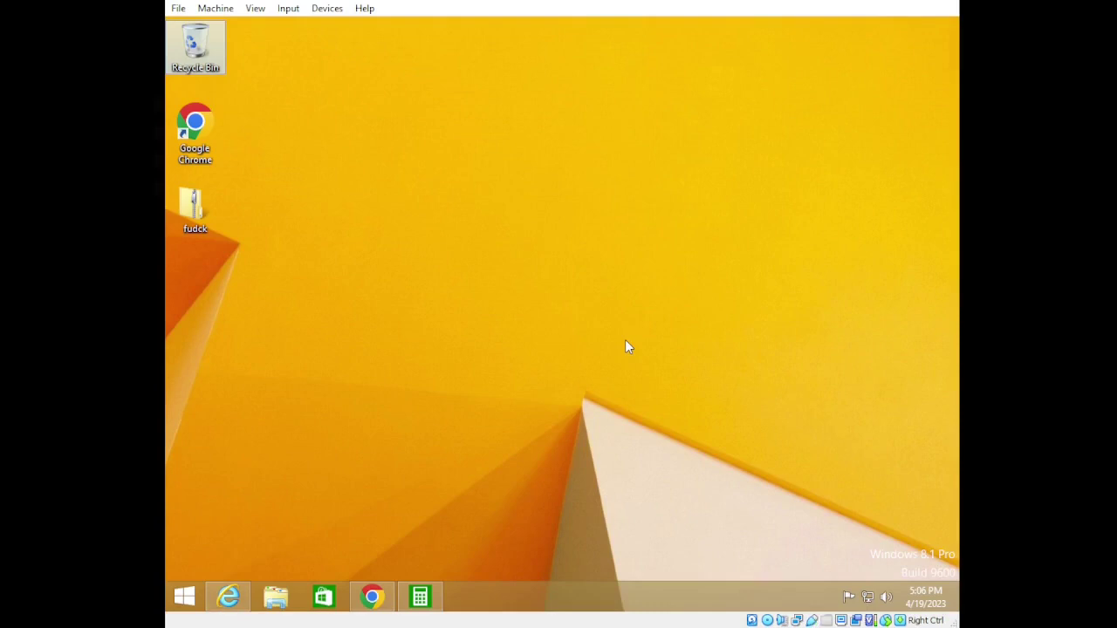
{"action": "left_click", "coordinate": [792, 425]}
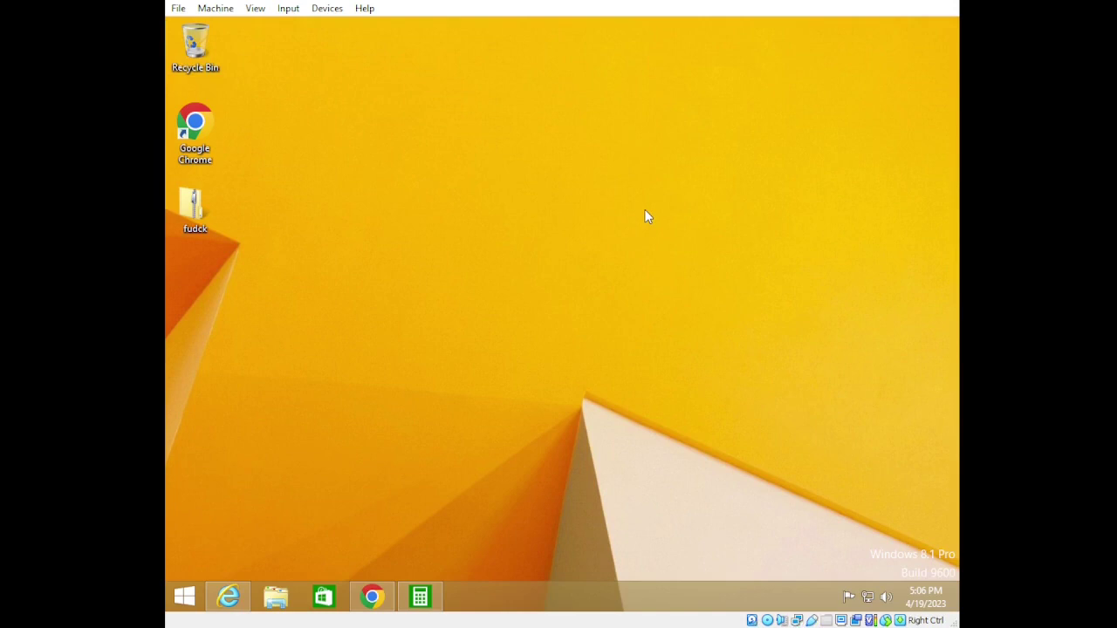
{"action": "key", "text": "Tab"}
{"action": "key", "text": "space"}
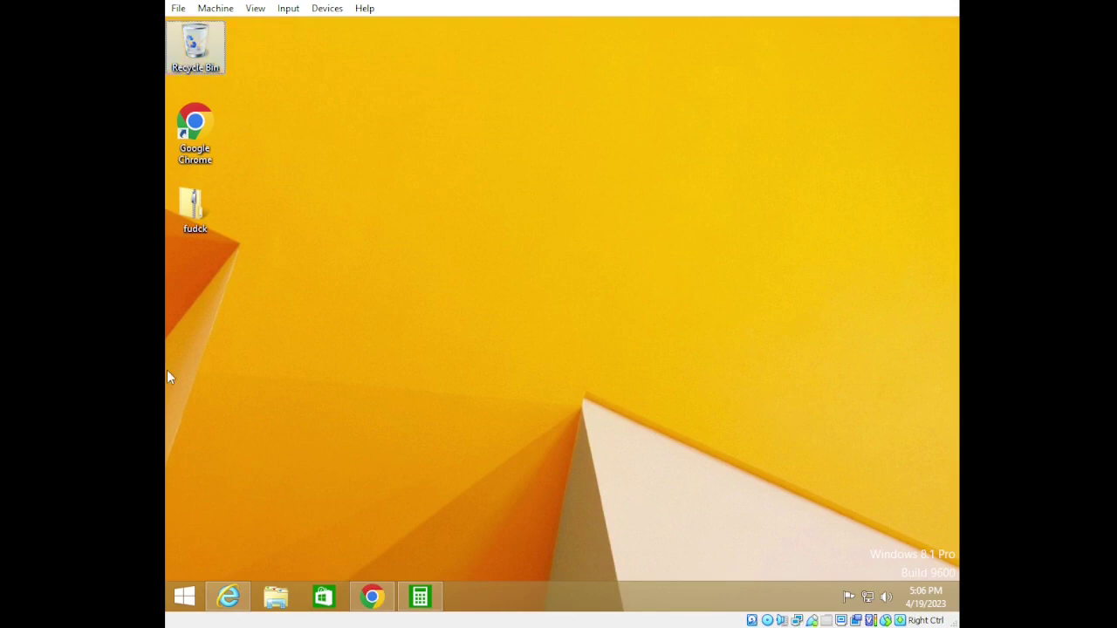